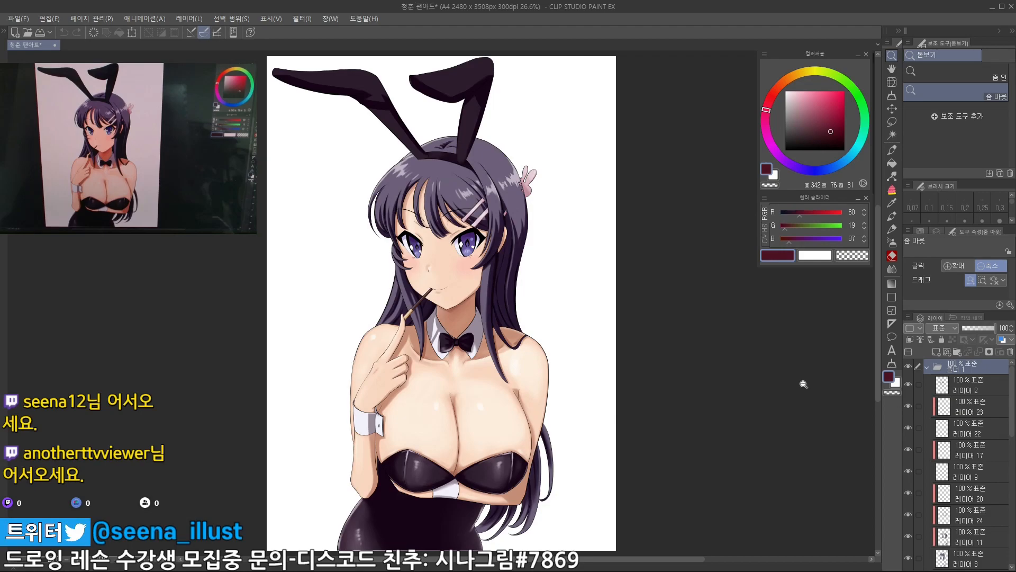
Select 레이어 2 and hide the clipped shading layers 레이어 23, 17, 20, 24 and 11
{"action": "left_click", "coordinate": [960, 392]}
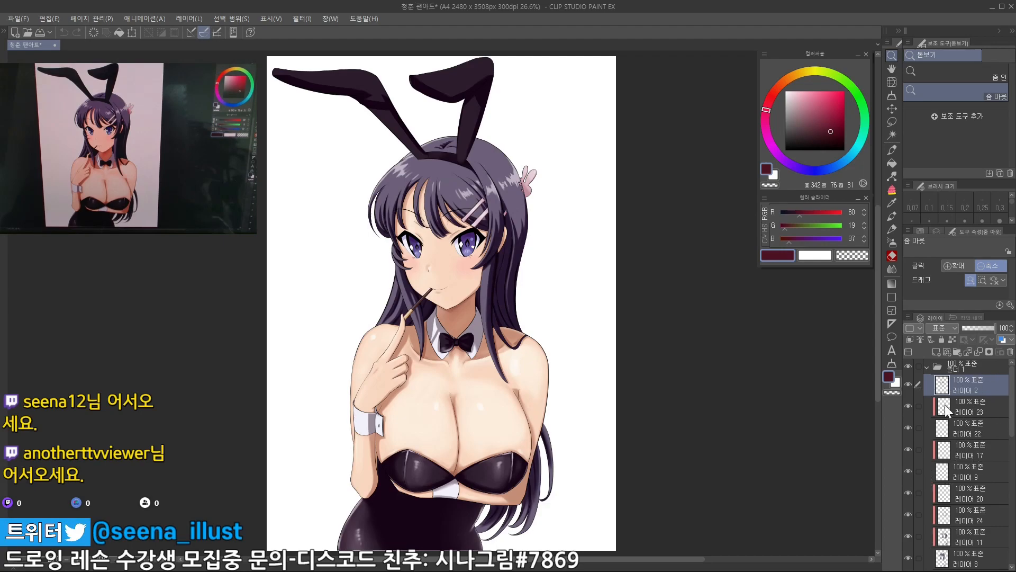
{"action": "scroll", "coordinate": [944, 415], "scroll_direction": "down", "scroll_amount": 10}
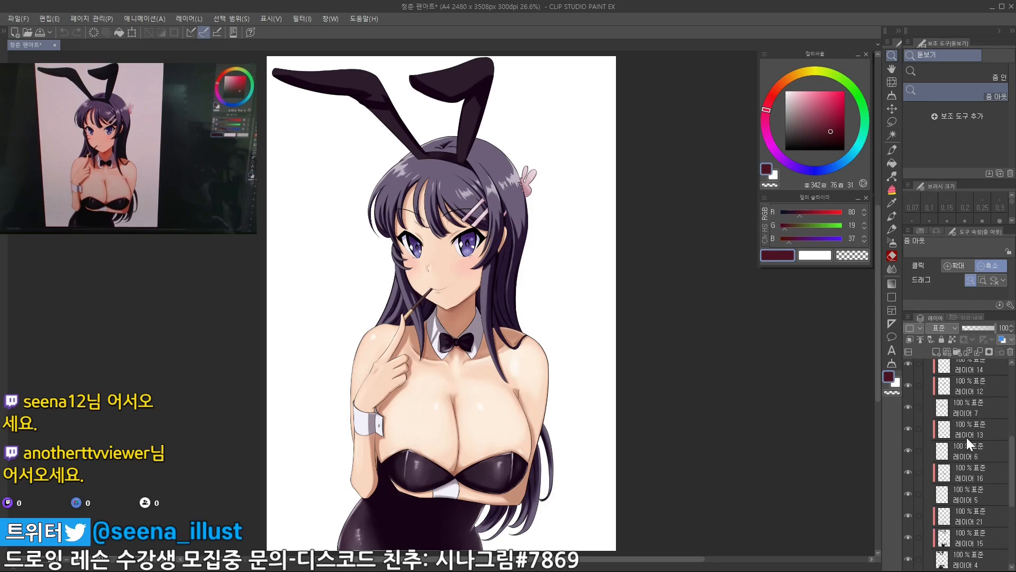
{"action": "scroll", "coordinate": [981, 466], "scroll_direction": "up", "scroll_amount": 10}
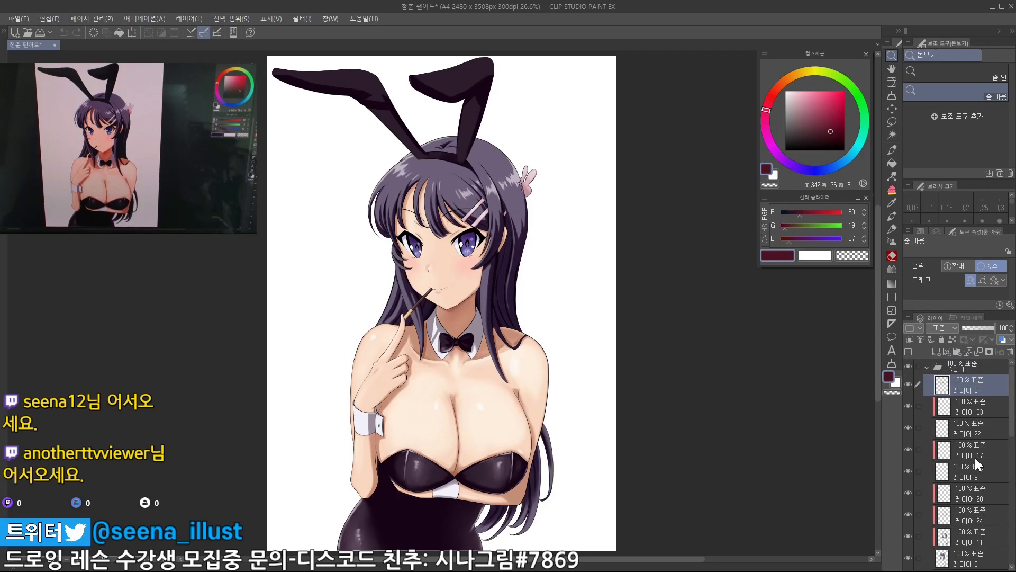
{"action": "scroll", "coordinate": [977, 459], "scroll_direction": "down", "scroll_amount": 5}
{"action": "scroll", "coordinate": [976, 460], "scroll_direction": "up", "scroll_amount": 5}
{"action": "left_click", "coordinate": [907, 406]}
{"action": "left_click", "coordinate": [907, 450]}
{"action": "scroll", "coordinate": [945, 444], "scroll_direction": "down", "scroll_amount": 1}
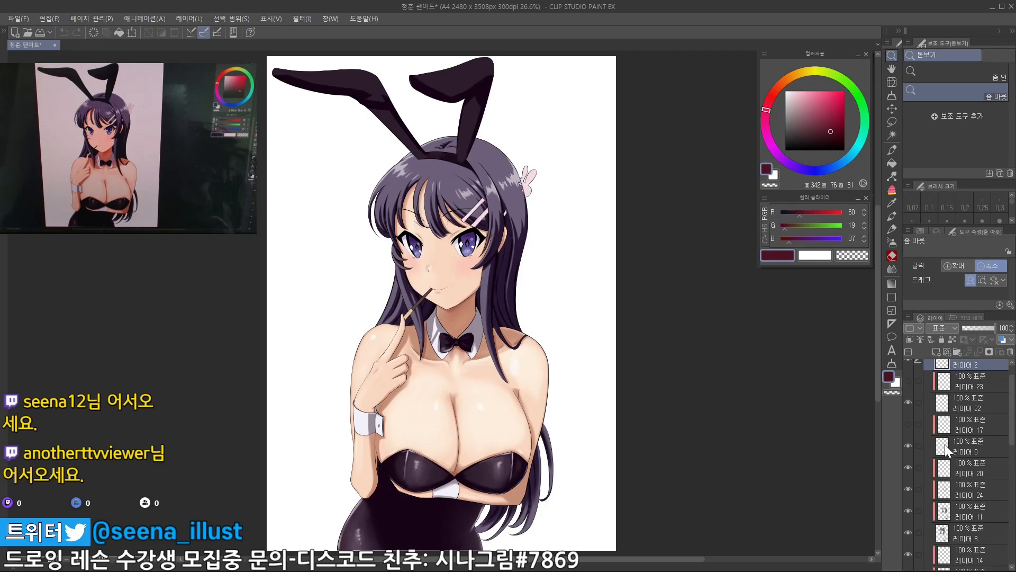
{"action": "left_click", "coordinate": [910, 467]}
{"action": "scroll", "coordinate": [910, 455], "scroll_direction": "down", "scroll_amount": 2}
{"action": "left_click", "coordinate": [908, 458]}
{"action": "scroll", "coordinate": [916, 454], "scroll_direction": "down", "scroll_amount": 2}
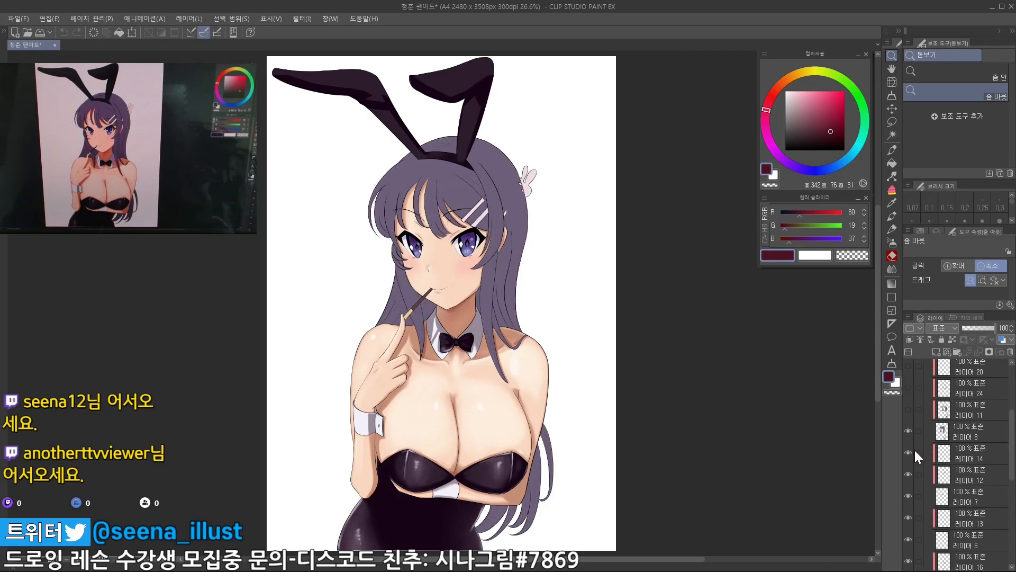
Hide the remaining clipped shading layers for the eyes, white collar and cuffs, black costume and skin
{"action": "left_click", "coordinate": [910, 473]}
{"action": "scroll", "coordinate": [926, 474], "scroll_direction": "down", "scroll_amount": 3}
{"action": "left_click", "coordinate": [909, 443]}
{"action": "scroll", "coordinate": [916, 450], "scroll_direction": "down", "scroll_amount": 2}
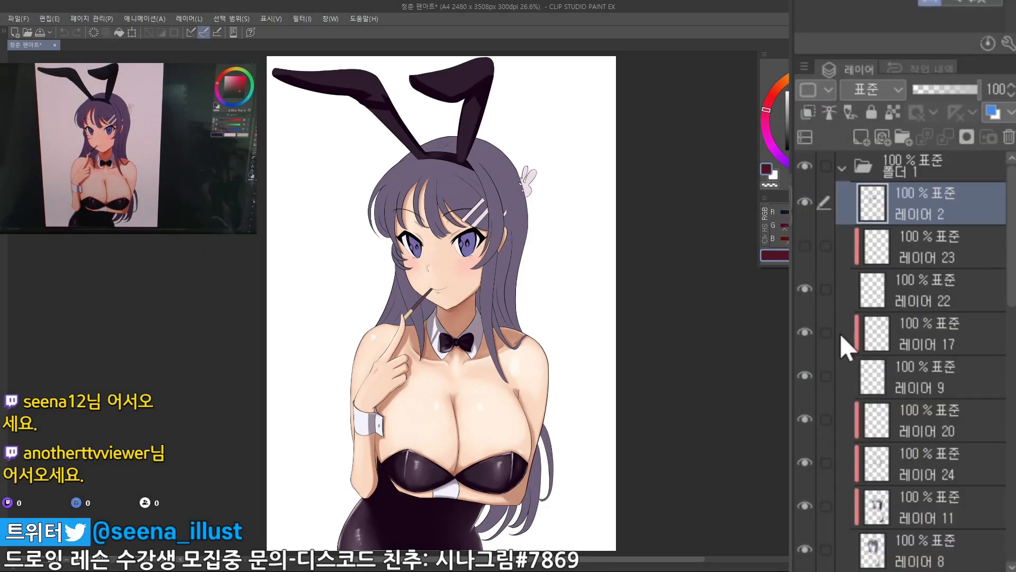
{"action": "left_click", "coordinate": [806, 341]}
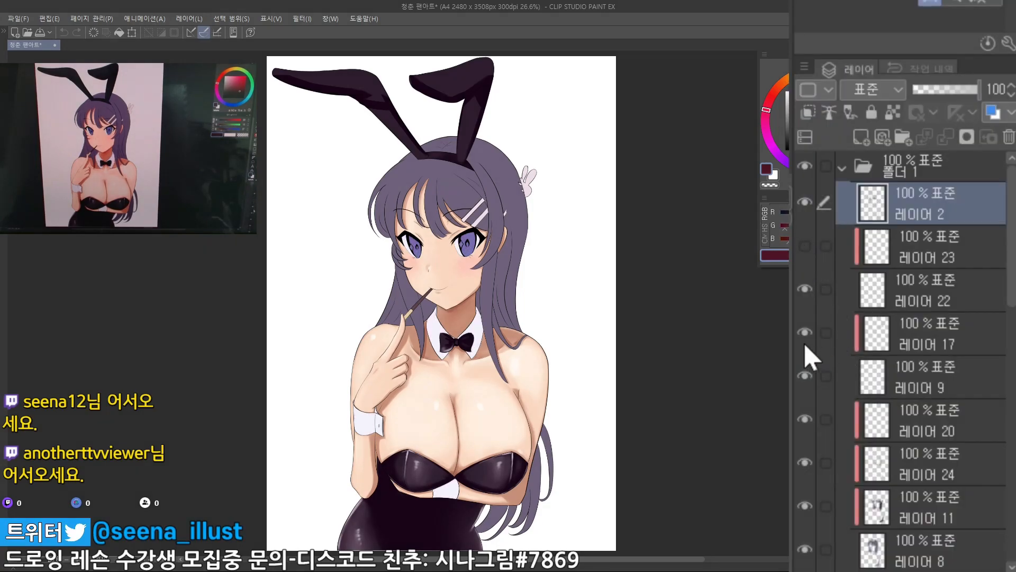
{"action": "scroll", "coordinate": [880, 326], "scroll_direction": "down", "scroll_amount": 1}
{"action": "left_click", "coordinate": [806, 367]}
{"action": "scroll", "coordinate": [808, 363], "scroll_direction": "down", "scroll_amount": 2}
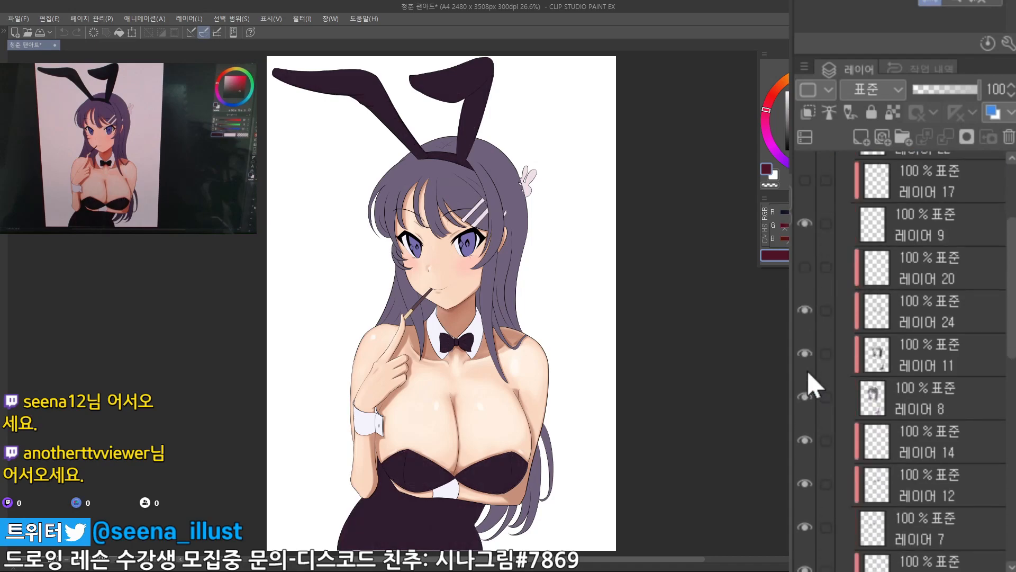
{"action": "left_click", "coordinate": [805, 310]}
{"action": "scroll", "coordinate": [818, 350], "scroll_direction": "down", "scroll_amount": 2}
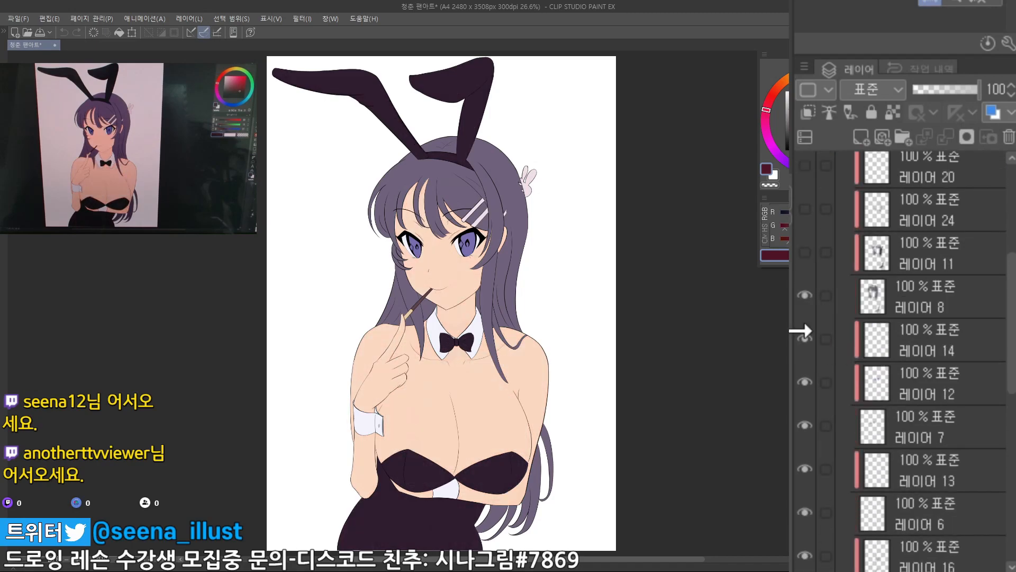
Hide the flat base-colour layers for the skin, costume, eyes, hair and hair ornament, leaving the grey silhouette and line art
{"action": "left_click", "coordinate": [805, 340]}
{"action": "left_click", "coordinate": [805, 392]}
{"action": "scroll", "coordinate": [818, 371], "scroll_direction": "down", "scroll_amount": 3}
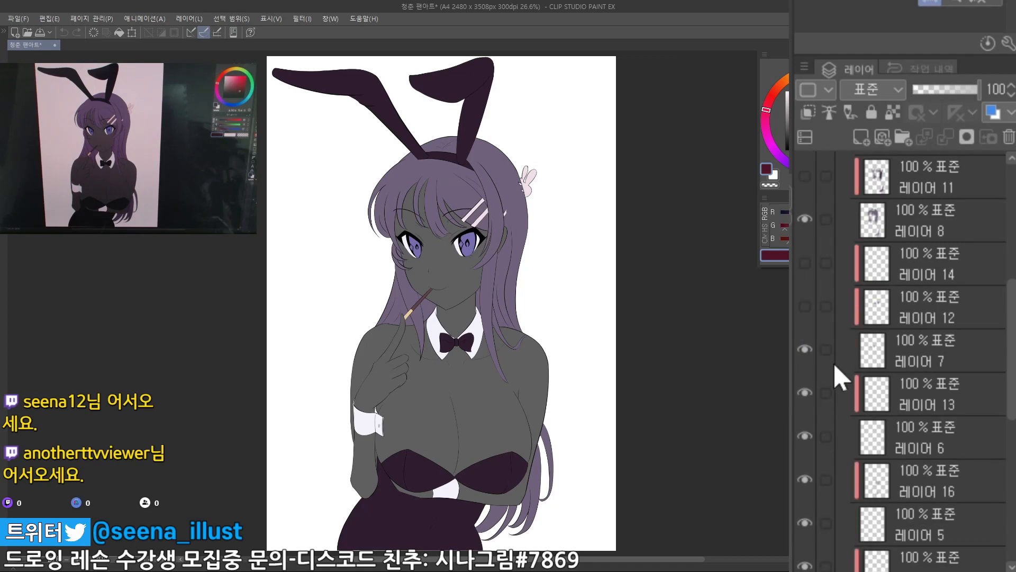
{"action": "left_click", "coordinate": [805, 318]}
{"action": "scroll", "coordinate": [809, 347], "scroll_direction": "down", "scroll_amount": 1}
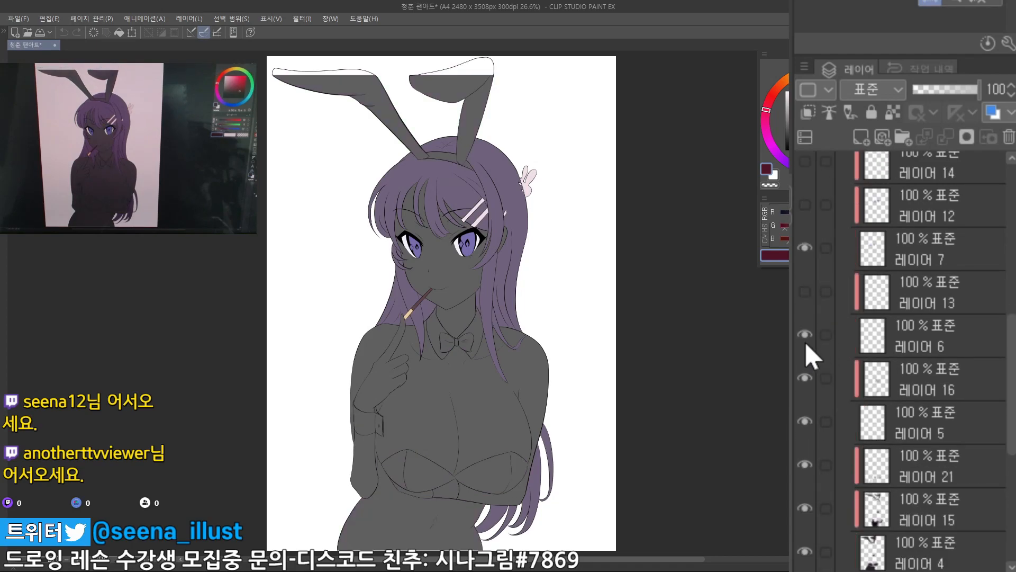
{"action": "left_click", "coordinate": [911, 432]}
{"action": "scroll", "coordinate": [912, 443], "scroll_direction": "up", "scroll_amount": 2}
{"action": "left_click", "coordinate": [911, 453]}
{"action": "scroll", "coordinate": [912, 454], "scroll_direction": "up", "scroll_amount": 1}
{"action": "left_click", "coordinate": [908, 410]}
{"action": "scroll", "coordinate": [913, 428], "scroll_direction": "up", "scroll_amount": 3}
{"action": "left_click", "coordinate": [910, 427]}
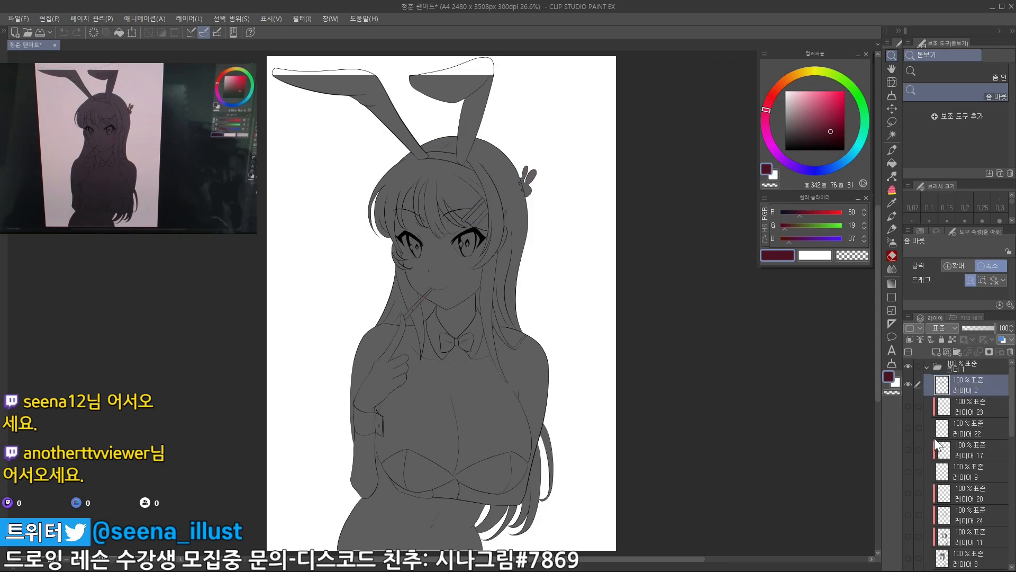
Hide the grey silhouette layer 레이어 1 at the bottom of the folder so only the line art remains
{"action": "scroll", "coordinate": [936, 441], "scroll_direction": "down", "scroll_amount": 6}
{"action": "scroll", "coordinate": [939, 453], "scroll_direction": "down", "scroll_amount": 5}
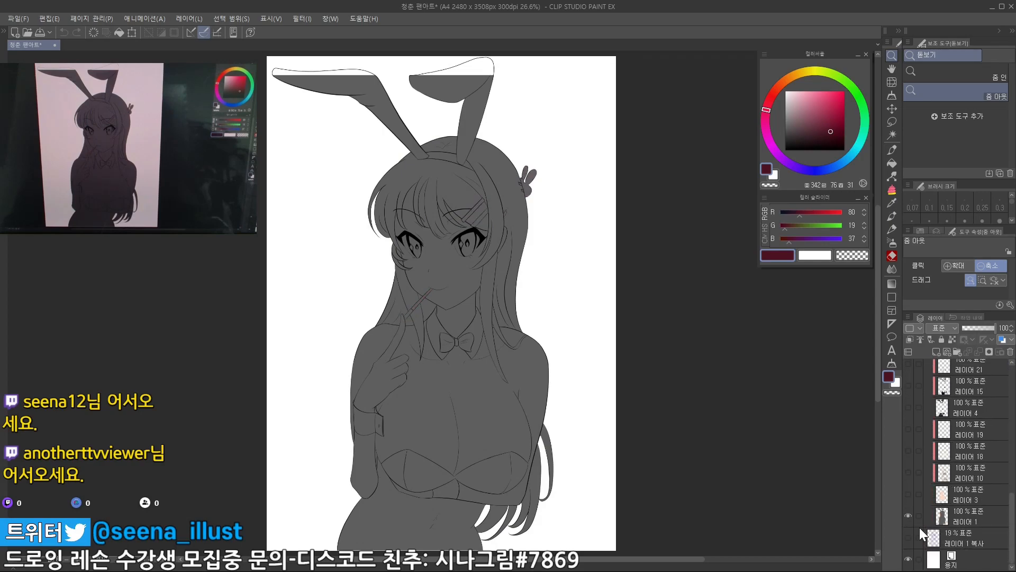
{"action": "left_click", "coordinate": [908, 517]}
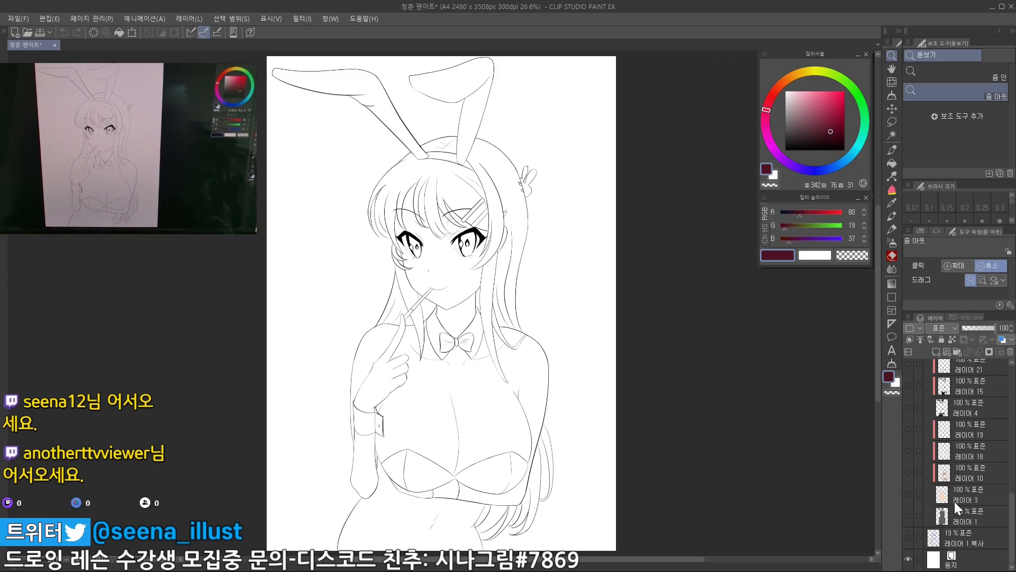
Show the blue sketch layer 레이어 1 복사 at 100% opacity and hide the line art layer 레이어 2
{"action": "left_click", "coordinate": [929, 537]}
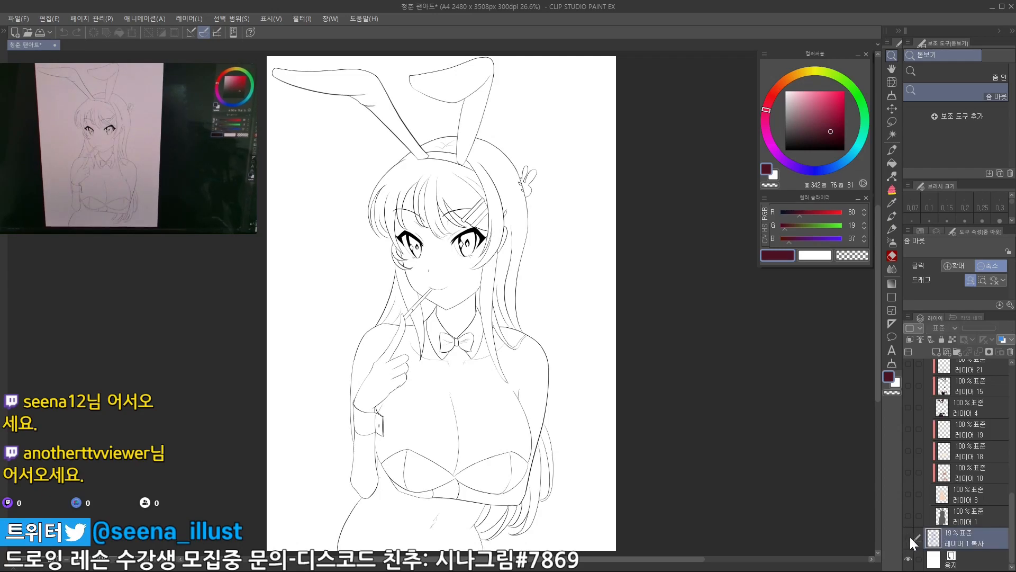
{"action": "left_click", "coordinate": [909, 538]}
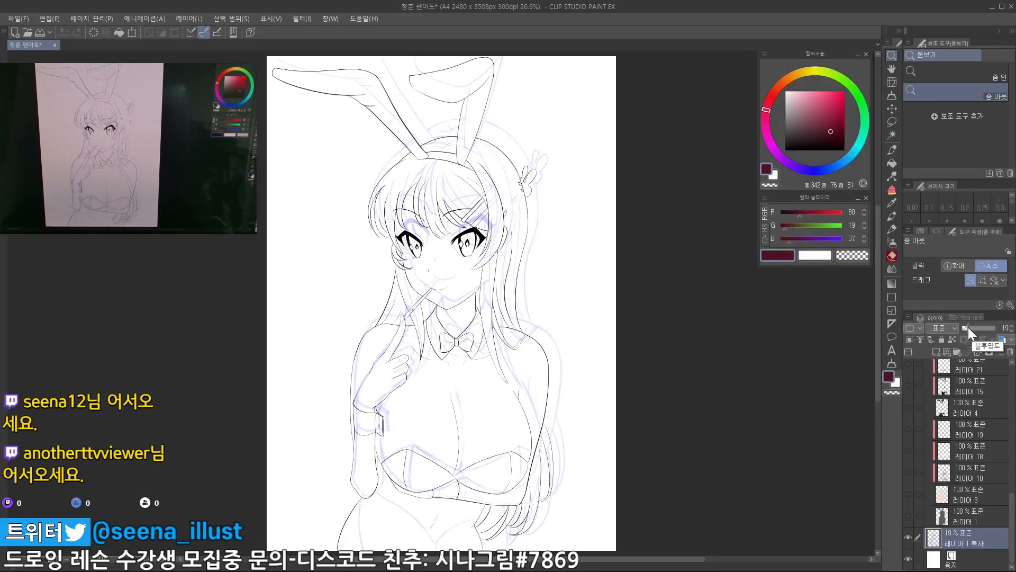
{"action": "left_click_drag", "start_coordinate": [977, 328], "coordinate": [995, 329]}
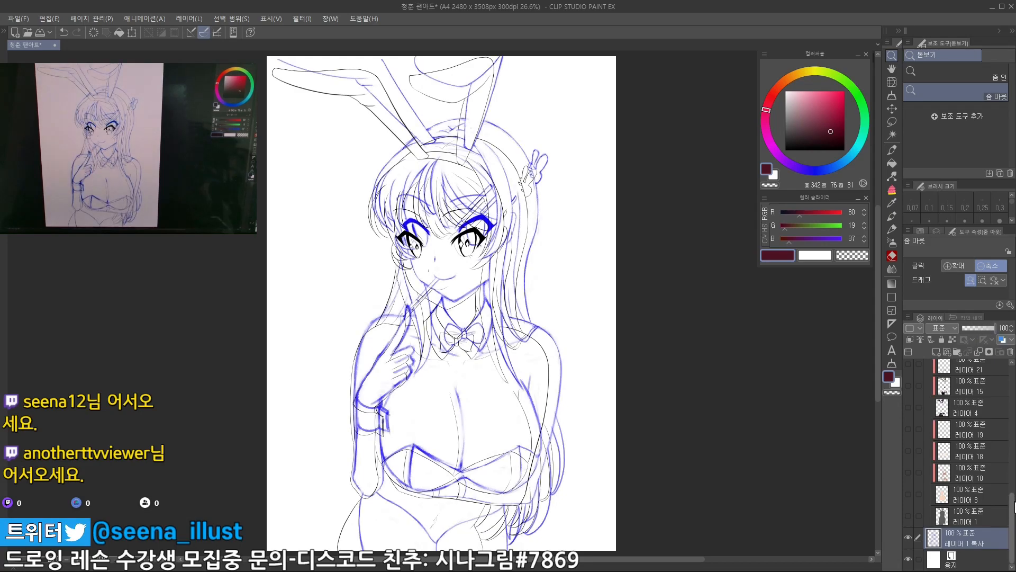
{"action": "left_click_drag", "start_coordinate": [1013, 501], "coordinate": [1012, 528]}
{"action": "left_click", "coordinate": [907, 384]}
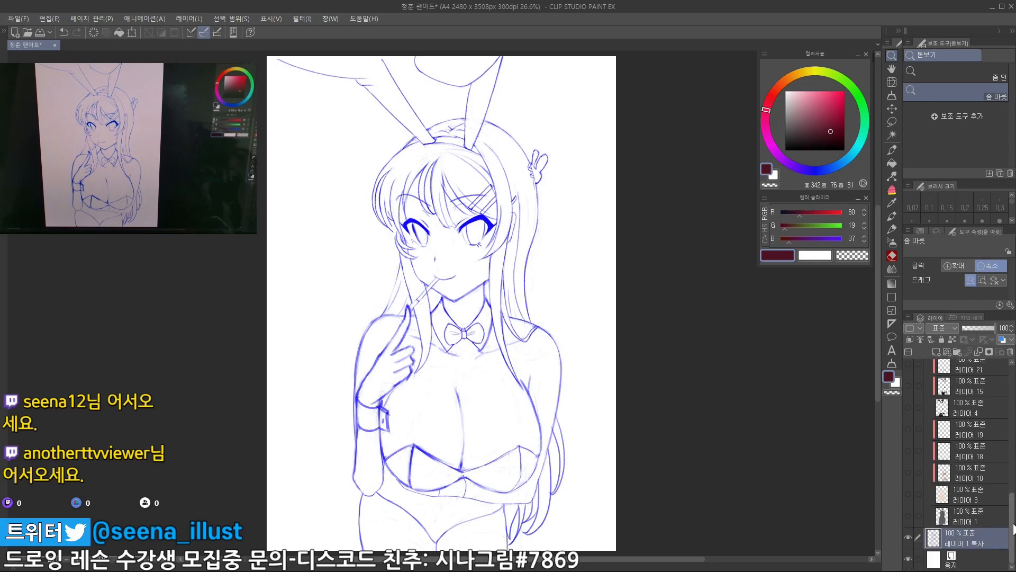
Switch the sketch layer 레이어 1 복사 off and on repeatedly to point out the rough sketch
{"action": "left_click", "coordinate": [911, 541]}
{"action": "left_click", "coordinate": [910, 541]}
{"action": "left_click", "coordinate": [910, 541]}
{"action": "left_click", "coordinate": [910, 541]}
{"action": "left_click", "coordinate": [911, 542]}
{"action": "left_click", "coordinate": [910, 541]}
{"action": "left_click", "coordinate": [910, 541]}
{"action": "left_click", "coordinate": [910, 541]}
{"action": "left_click", "coordinate": [908, 538]}
{"action": "left_click", "coordinate": [908, 538]}
Lower the sketch layer's opacity to 20% and show the line art layer 레이어 2 over it
{"action": "left_click_drag", "start_coordinate": [985, 326], "coordinate": [971, 327]}
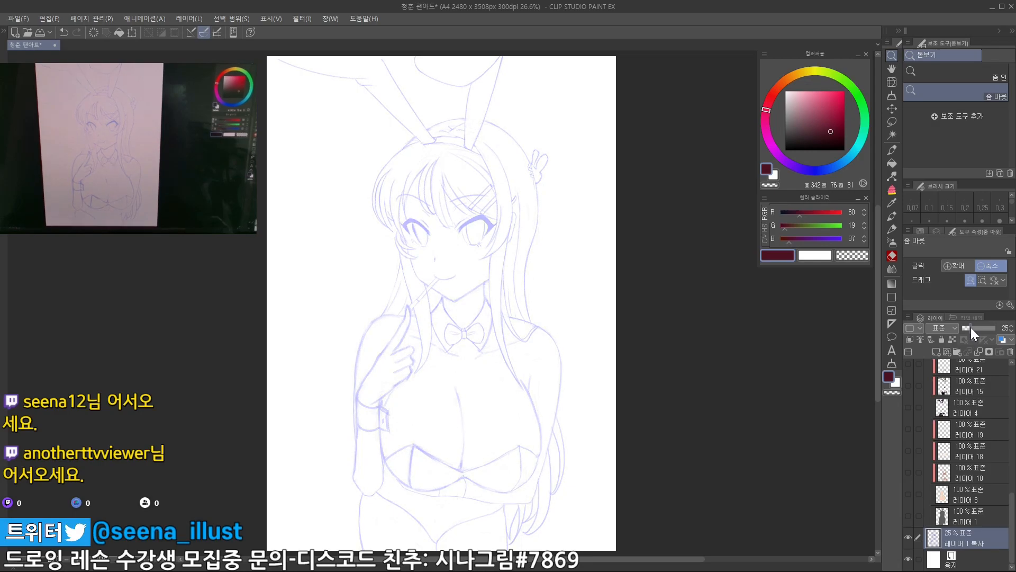
{"action": "left_click", "coordinate": [1012, 332]}
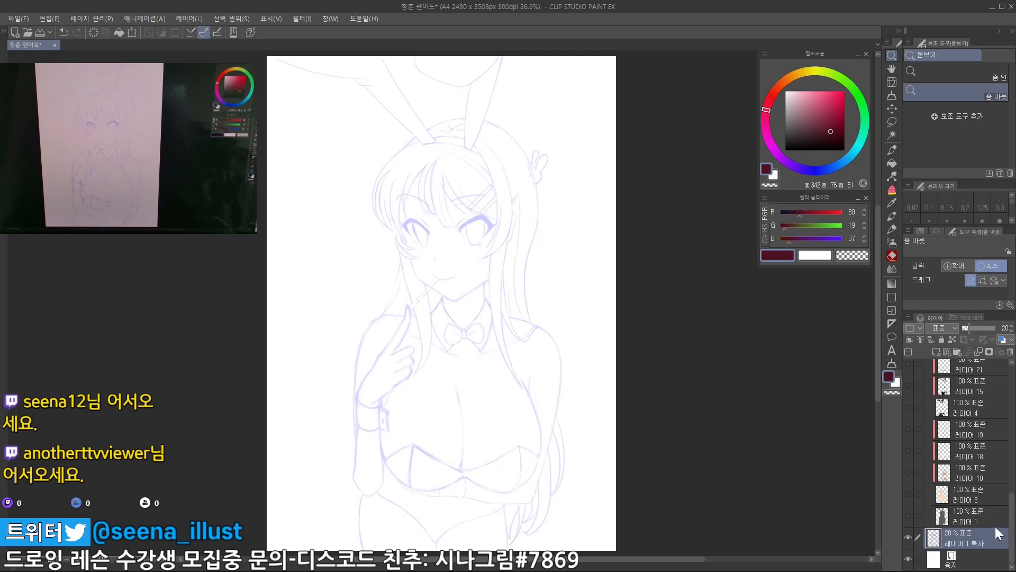
{"action": "left_click_drag", "start_coordinate": [1013, 535], "coordinate": [1012, 395]}
{"action": "left_click", "coordinate": [945, 388]}
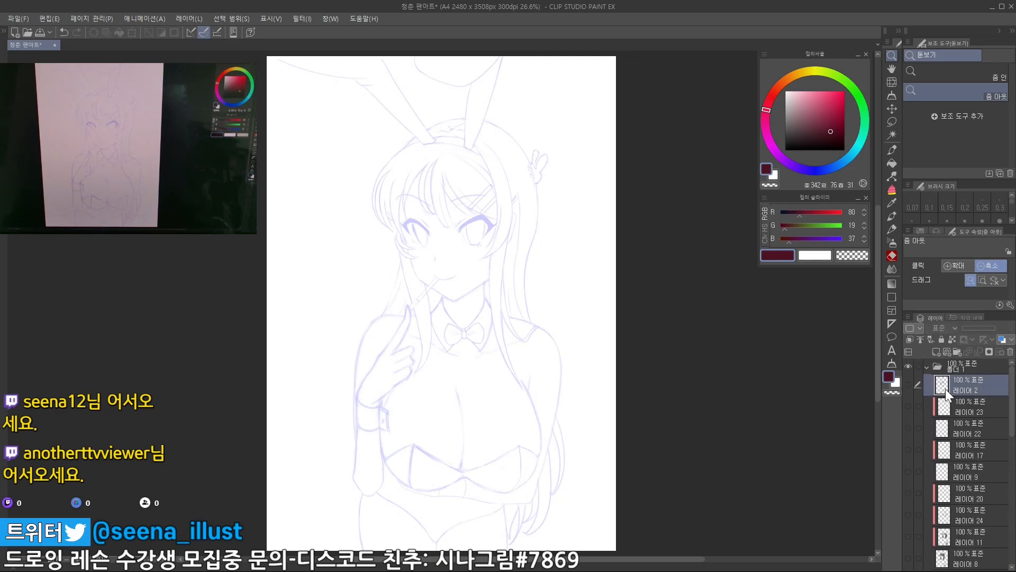
{"action": "left_click", "coordinate": [908, 385]}
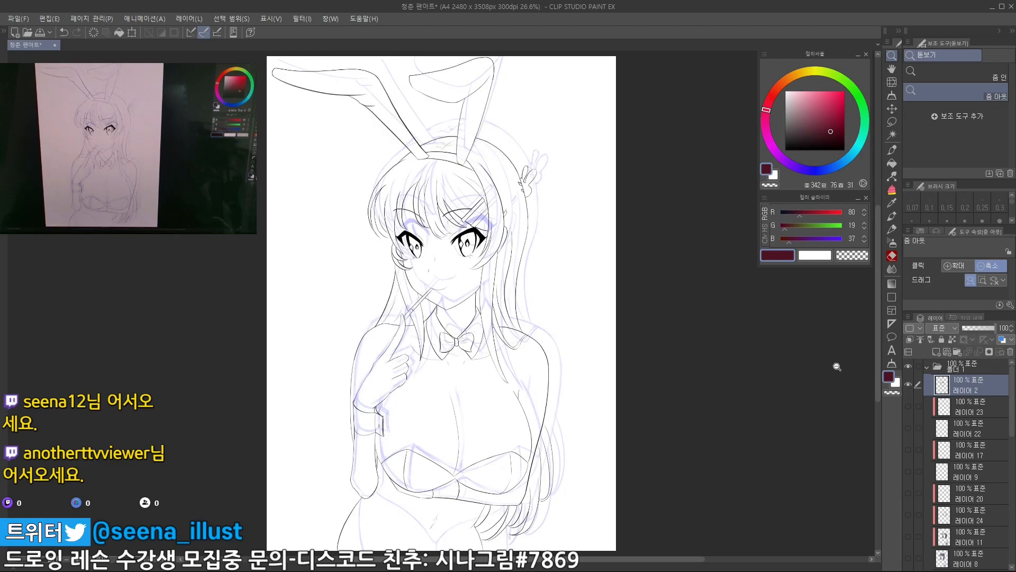
{"action": "left_click", "coordinate": [619, 396]}
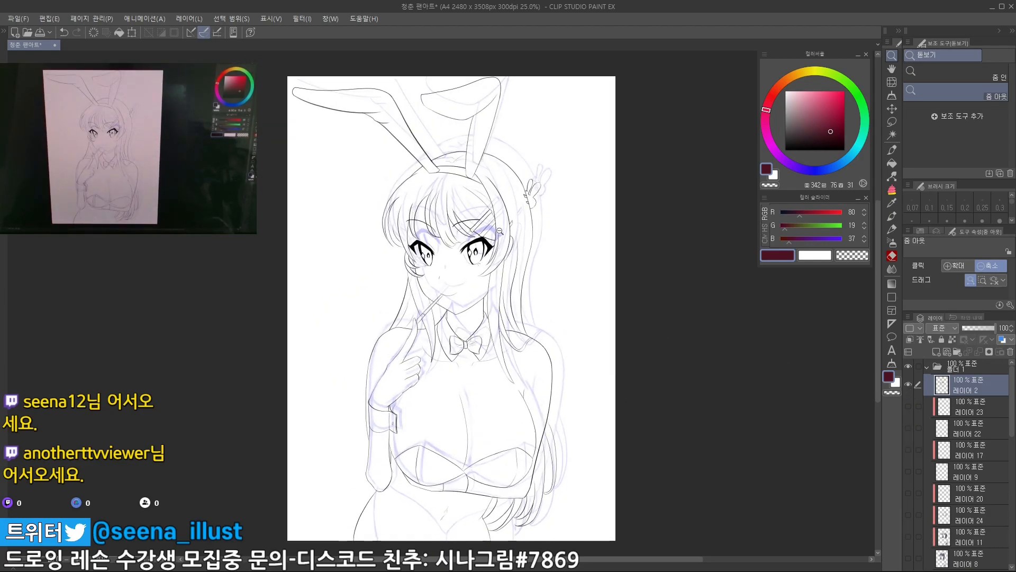
{"action": "scroll", "coordinate": [500, 231], "scroll_direction": "up", "scroll_amount": 1}
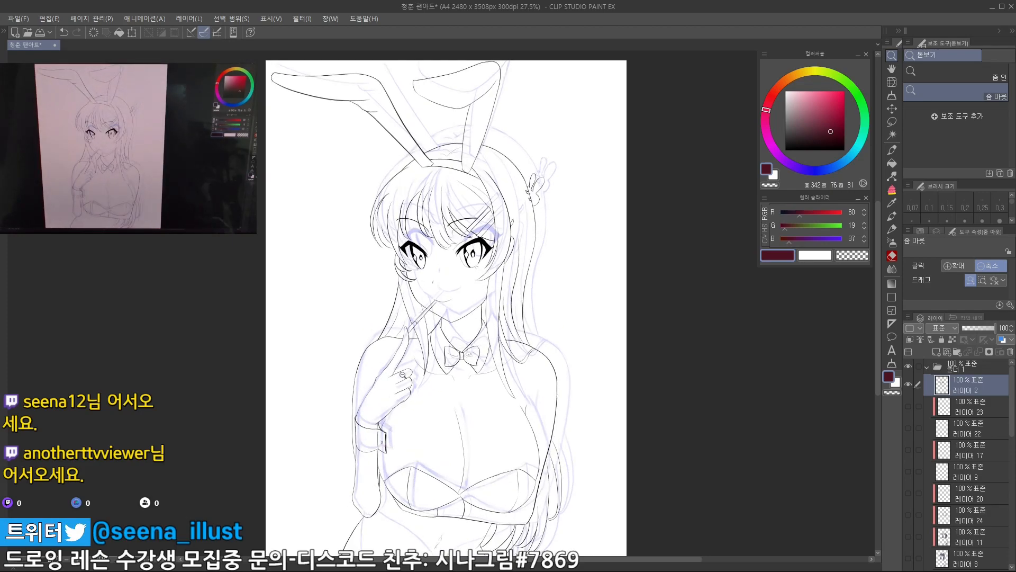
Hide the sketch layer 레이어 1 복사 and examine the clean line art around the face and eyes up close
{"action": "scroll", "coordinate": [963, 446], "scroll_direction": "down", "scroll_amount": 5}
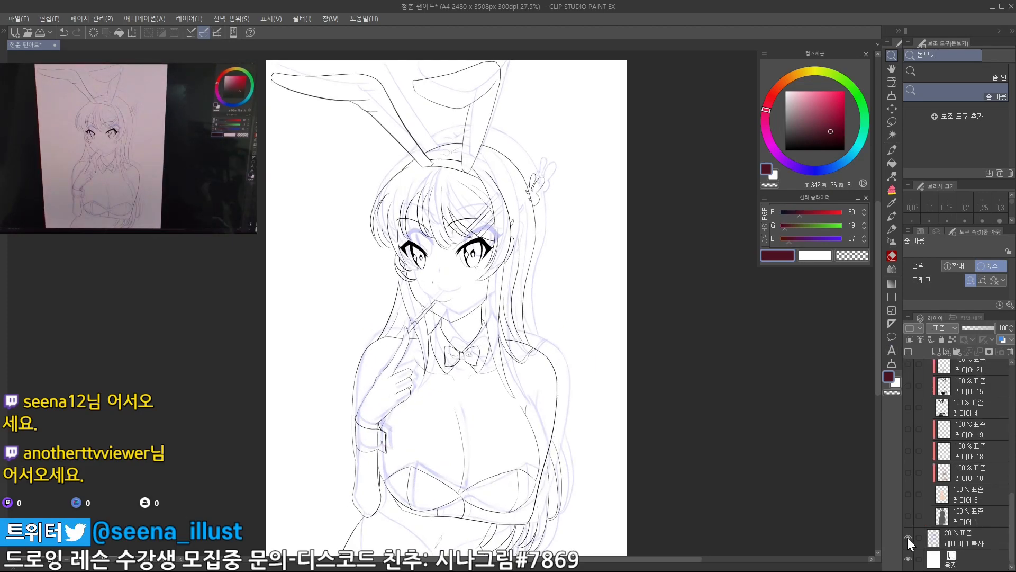
{"action": "left_click", "coordinate": [907, 538]}
{"action": "left_click_drag", "start_coordinate": [1013, 538], "coordinate": [1012, 418]}
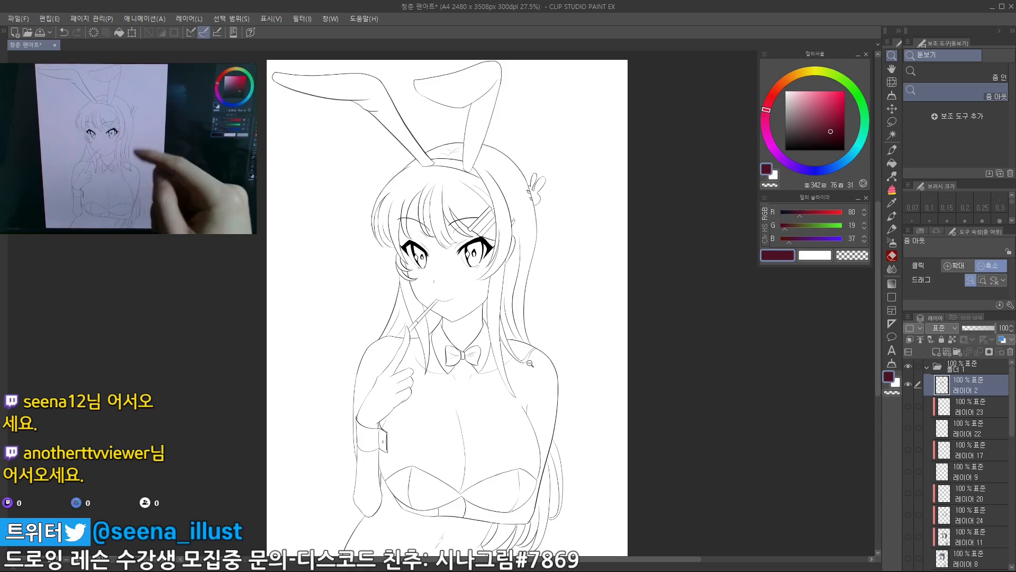
{"action": "scroll", "coordinate": [421, 214], "scroll_direction": "up", "scroll_amount": 6}
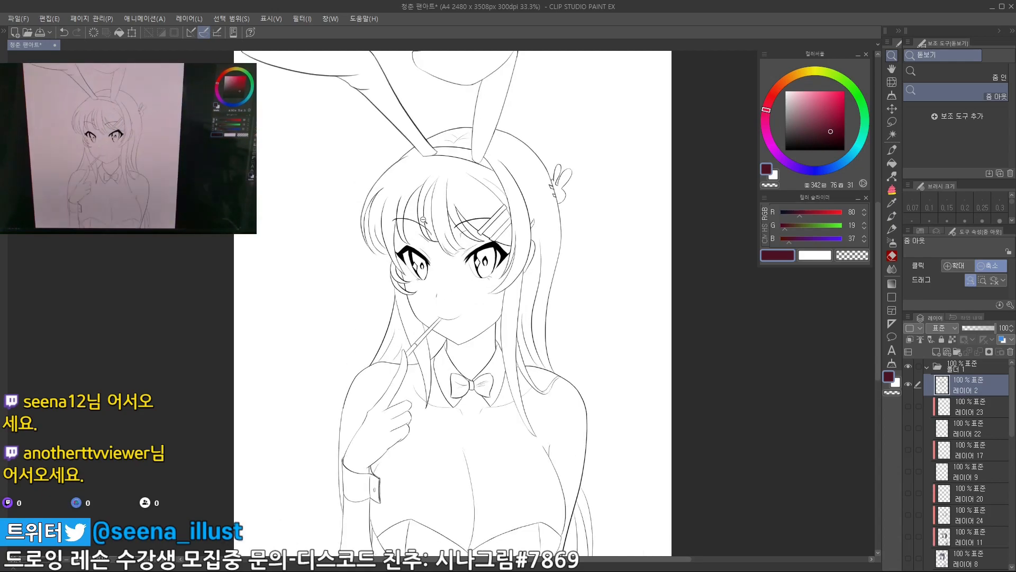
{"action": "scroll", "coordinate": [388, 329], "scroll_direction": "up", "scroll_amount": 11}
{"action": "scroll", "coordinate": [388, 328], "scroll_direction": "down", "scroll_amount": 2}
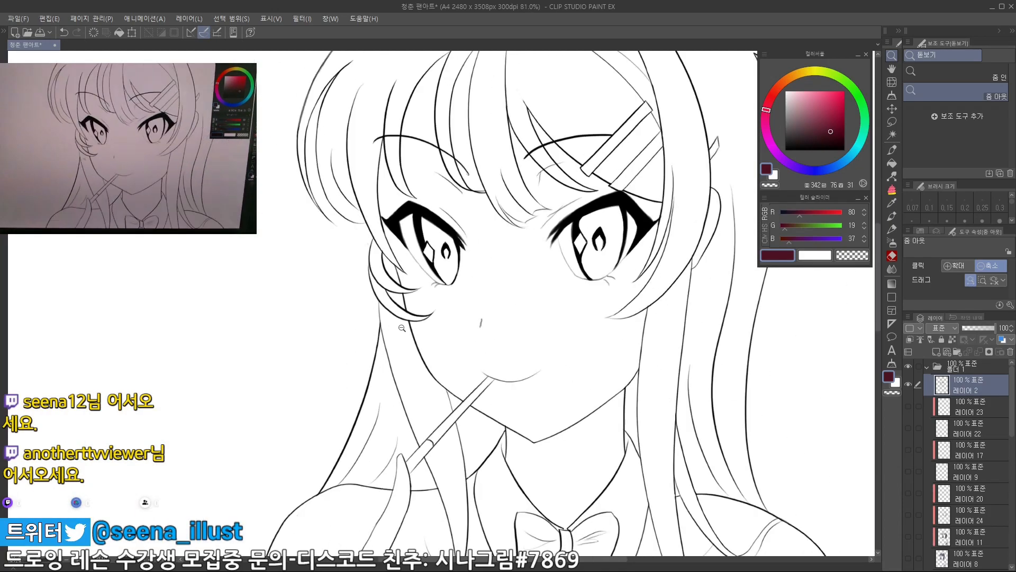
{"action": "scroll", "coordinate": [388, 286], "scroll_direction": "up", "scroll_amount": 1}
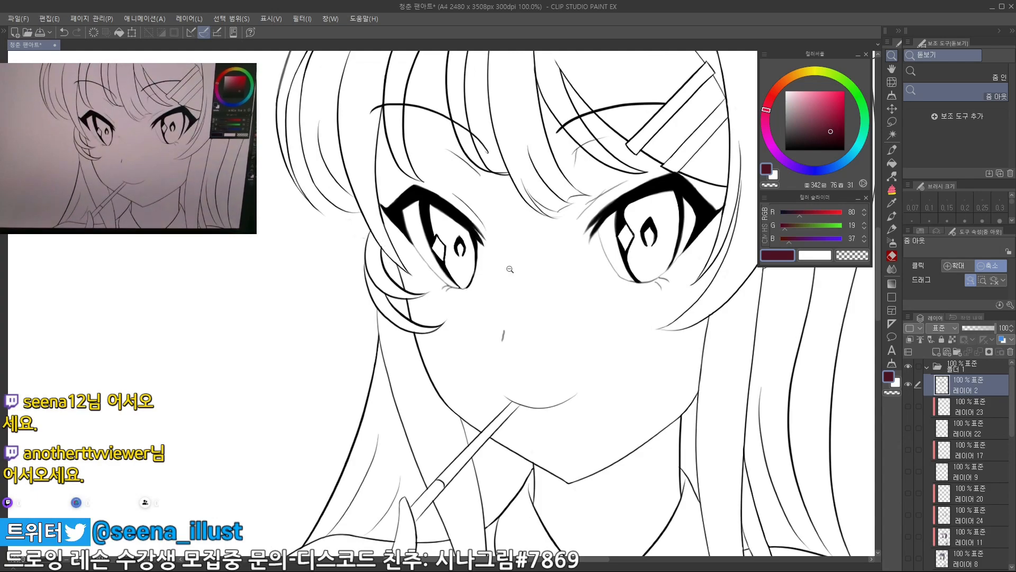
{"action": "scroll", "coordinate": [424, 260], "scroll_direction": "down", "scroll_amount": 4}
{"action": "scroll", "coordinate": [523, 289], "scroll_direction": "up", "scroll_amount": 1}
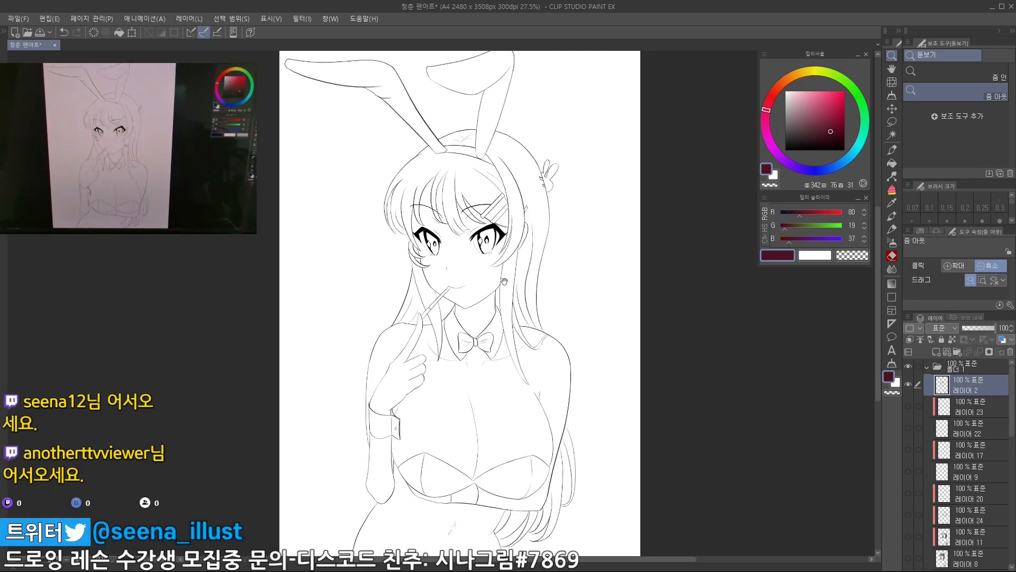
Open the pirate illustration 일러1 and hide its colour and background layers, leaving only the line art
{"action": "left_click", "coordinate": [23, 20]}
{"action": "left_click", "coordinate": [35, 57]}
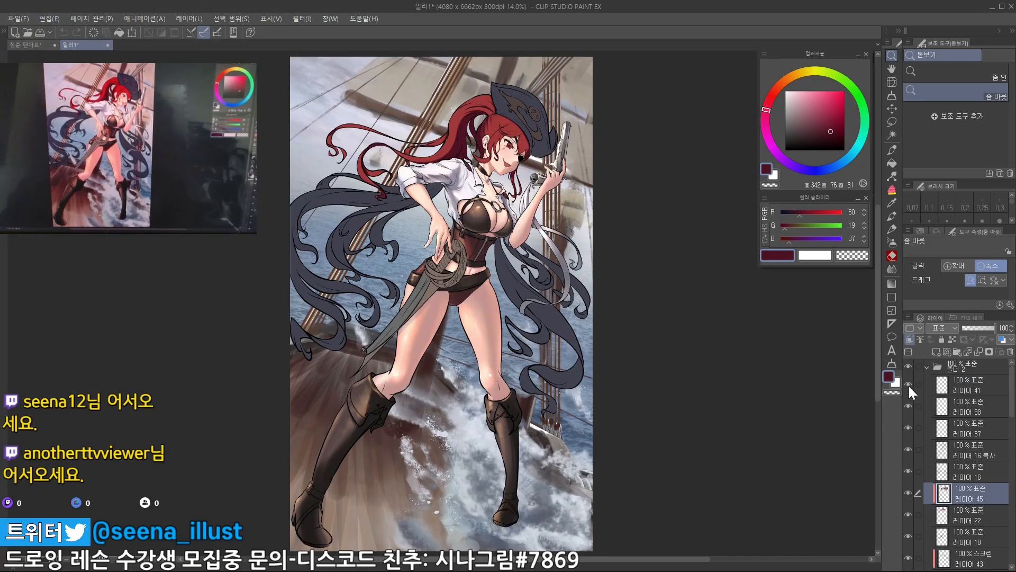
{"action": "scroll", "coordinate": [910, 403], "scroll_direction": "down", "scroll_amount": 3}
{"action": "scroll", "coordinate": [910, 424], "scroll_direction": "down", "scroll_amount": 1}
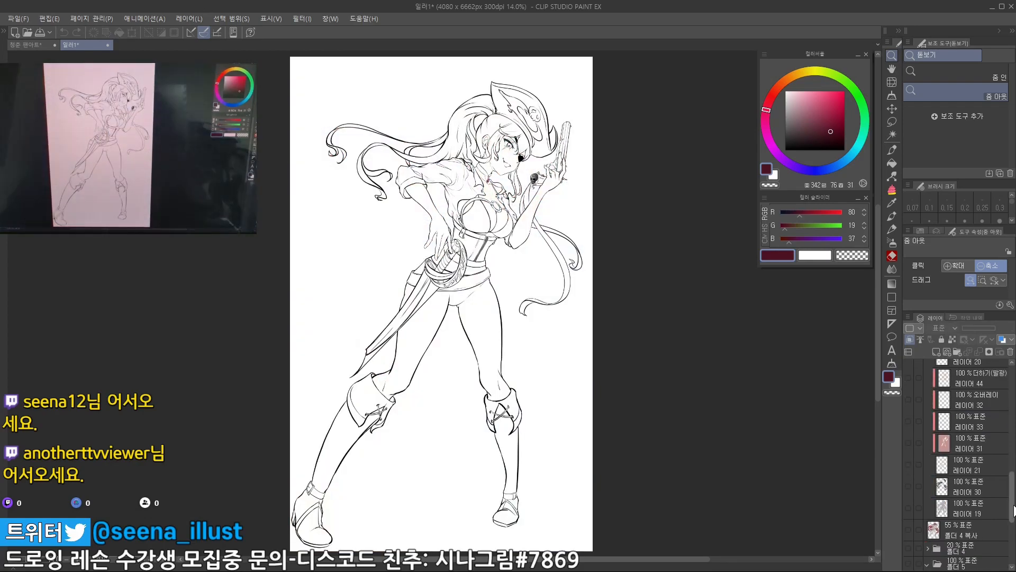
{"action": "left_click_drag", "start_coordinate": [1013, 511], "coordinate": [1013, 405]}
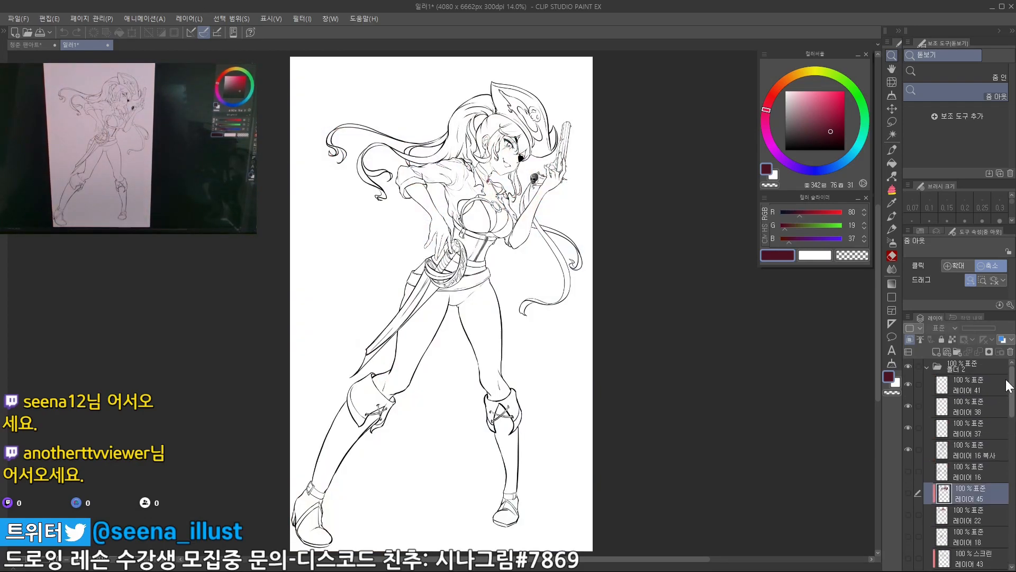
Toggle the visibility of 레이어 16 복사 and examine the pirate's line art around the face and upper body
{"action": "left_click", "coordinate": [909, 449]}
{"action": "left_click", "coordinate": [909, 449]}
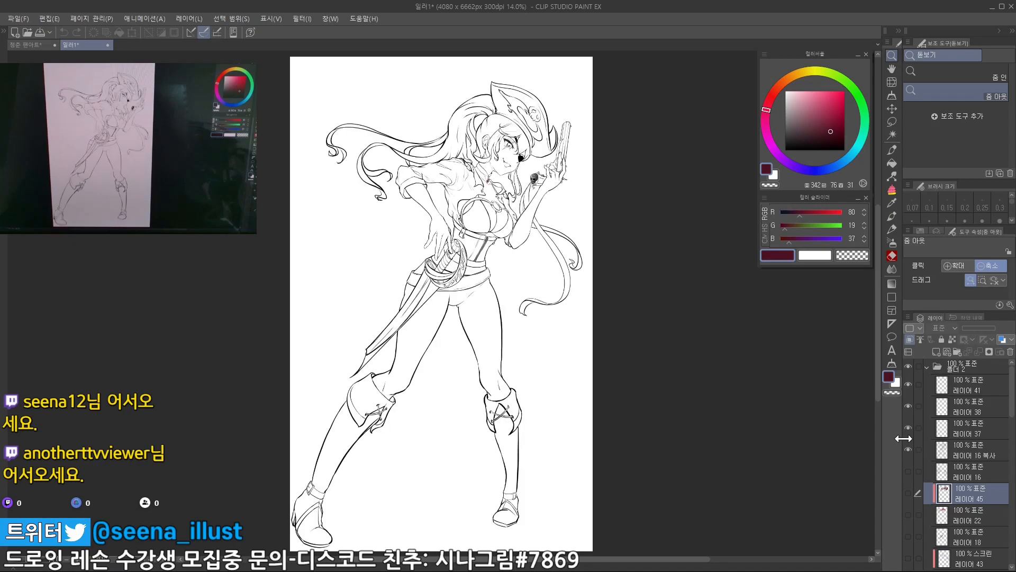
{"action": "left_click_drag", "start_coordinate": [483, 110], "coordinate": [555, 147]}
{"action": "left_click_drag", "start_coordinate": [544, 187], "coordinate": [575, 185]}
{"action": "left_click_drag", "start_coordinate": [516, 167], "coordinate": [415, 135]}
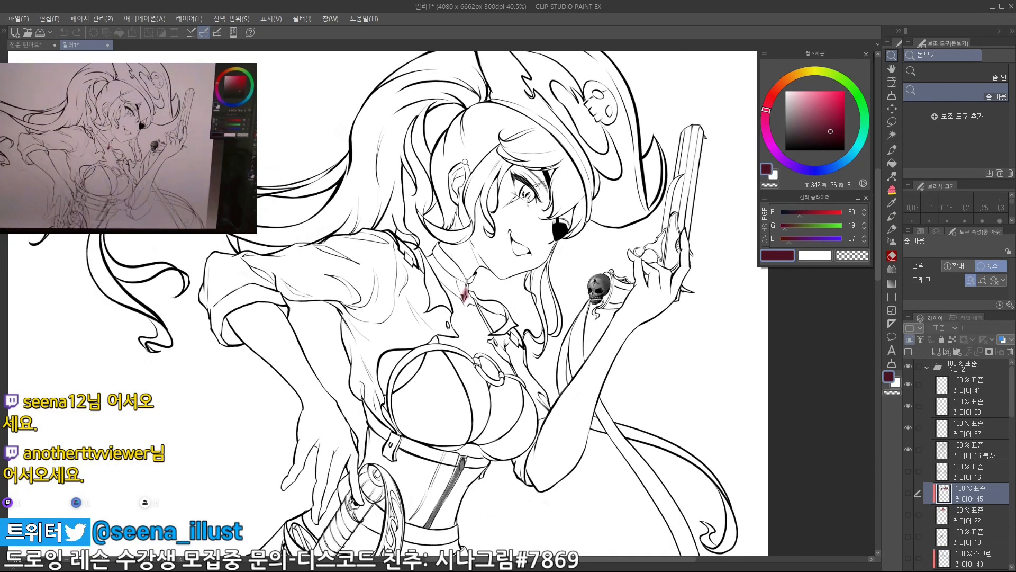
Examine the pirate's line art on the face, hair, hat and upper body, close up and from a distance
{"action": "left_click_drag", "start_coordinate": [340, 125], "coordinate": [398, 206]}
{"action": "left_click_drag", "start_coordinate": [474, 257], "coordinate": [472, 290]}
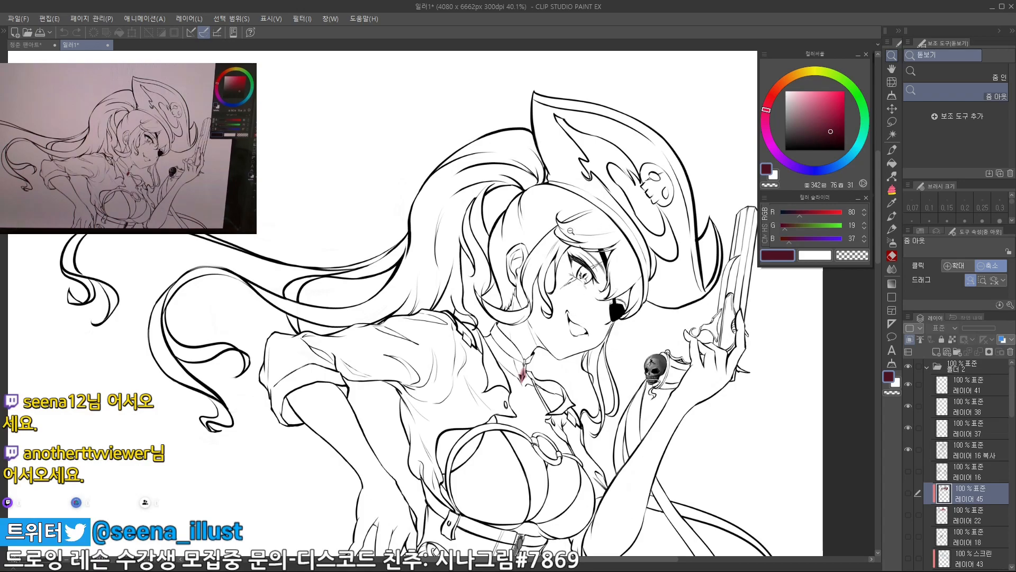
{"action": "left_click", "coordinate": [522, 190]}
{"action": "left_click", "coordinate": [522, 190]}
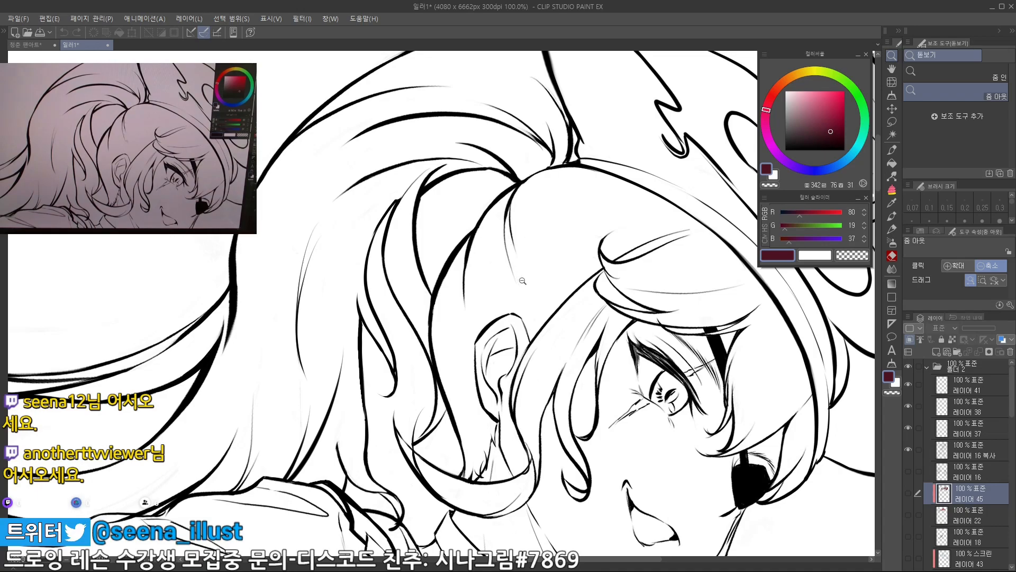
{"action": "left_click", "coordinate": [568, 284]}
{"action": "left_click", "coordinate": [568, 285]}
{"action": "left_click_drag", "start_coordinate": [568, 285], "coordinate": [459, 194]}
{"action": "left_click_drag", "start_coordinate": [535, 281], "coordinate": [552, 268]}
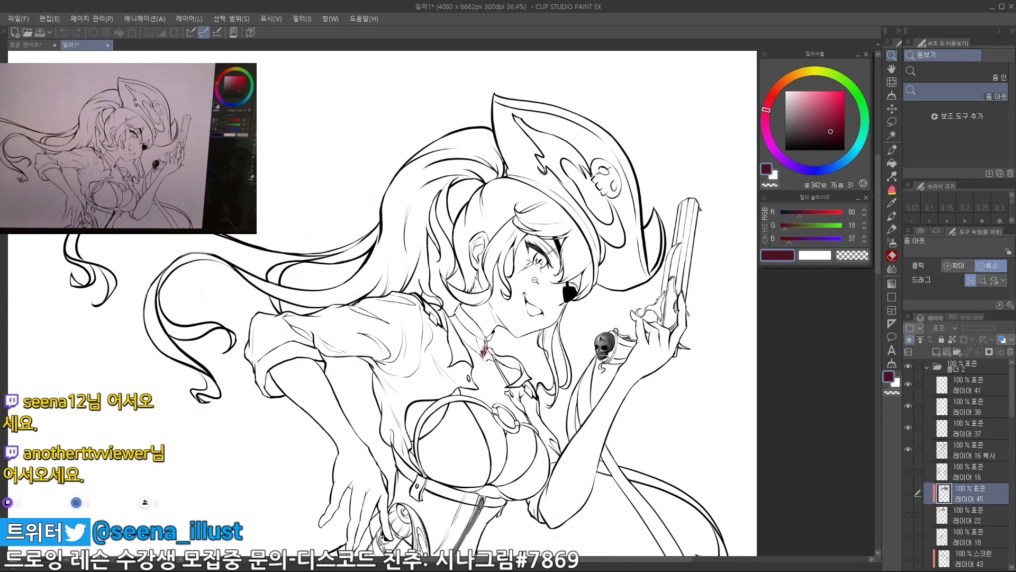
{"action": "scroll", "coordinate": [505, 306], "scroll_direction": "up", "scroll_amount": 1}
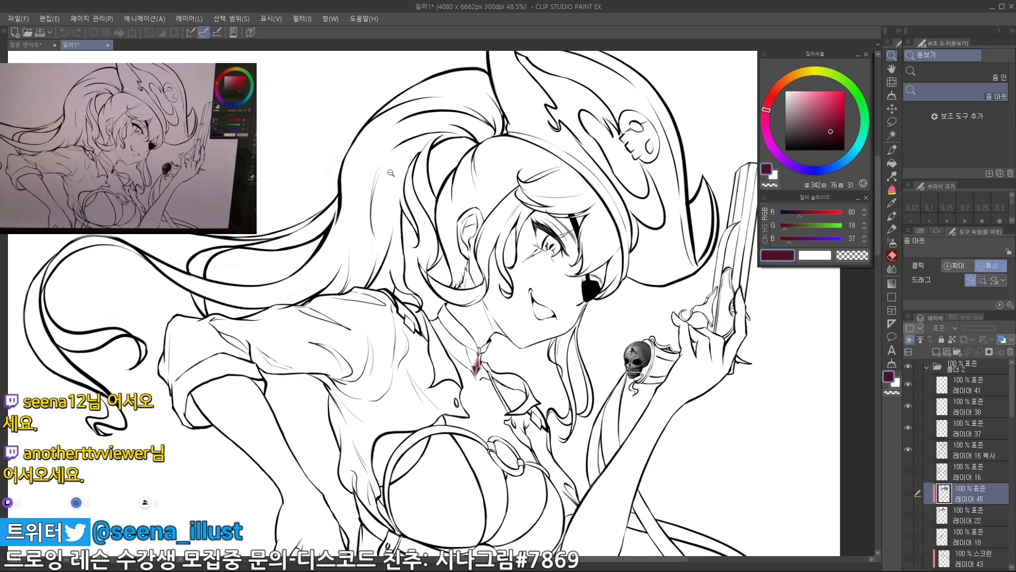
Switch to the 청춘 팬아트 illustration and examine the bunny girl's line art from the face out to the full figure
{"action": "left_click", "coordinate": [32, 45]}
{"action": "scroll", "coordinate": [453, 220], "scroll_direction": "up", "scroll_amount": 3}
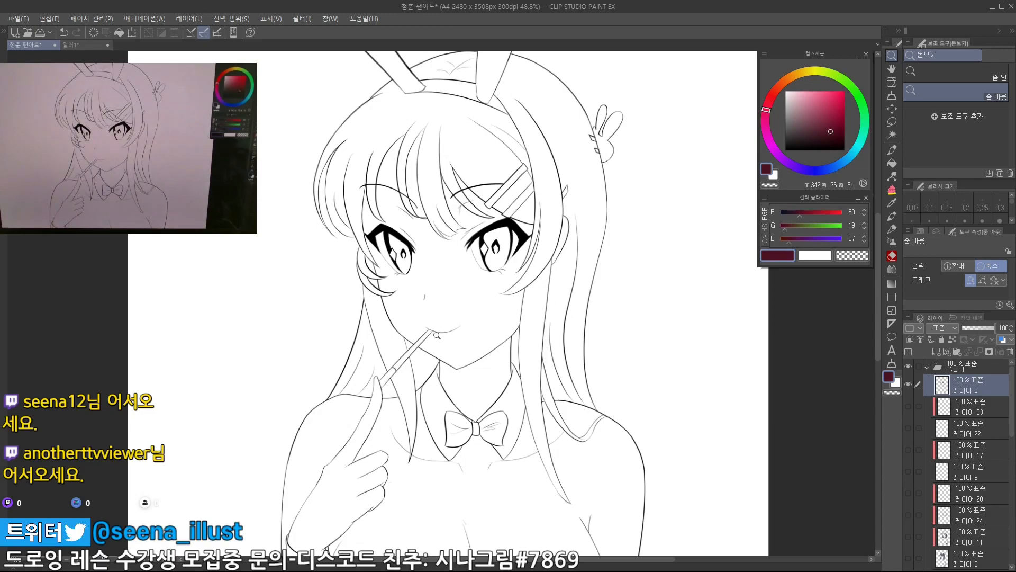
{"action": "left_click", "coordinate": [397, 305]}
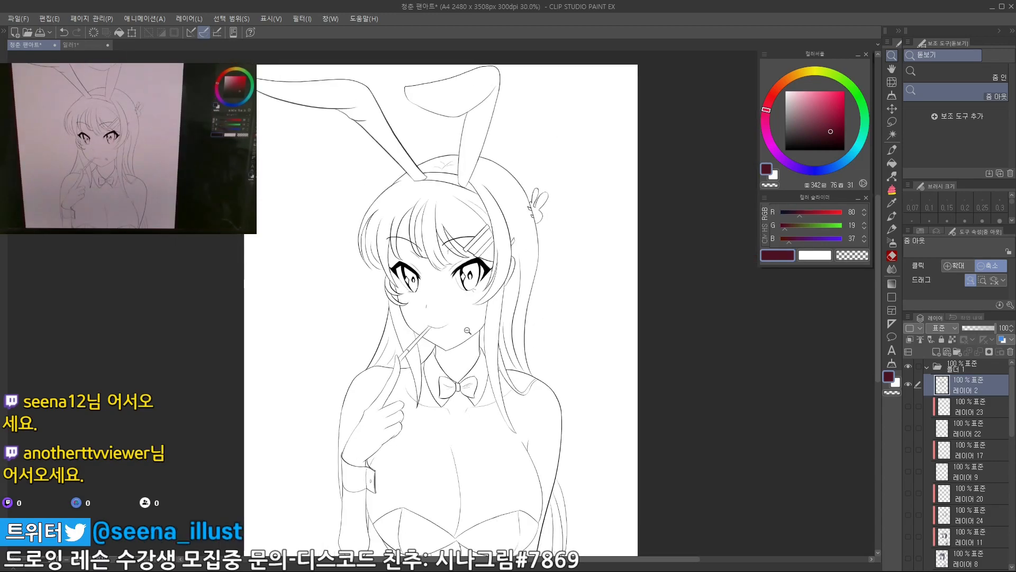
{"action": "left_click_drag", "start_coordinate": [469, 369], "coordinate": [478, 315]}
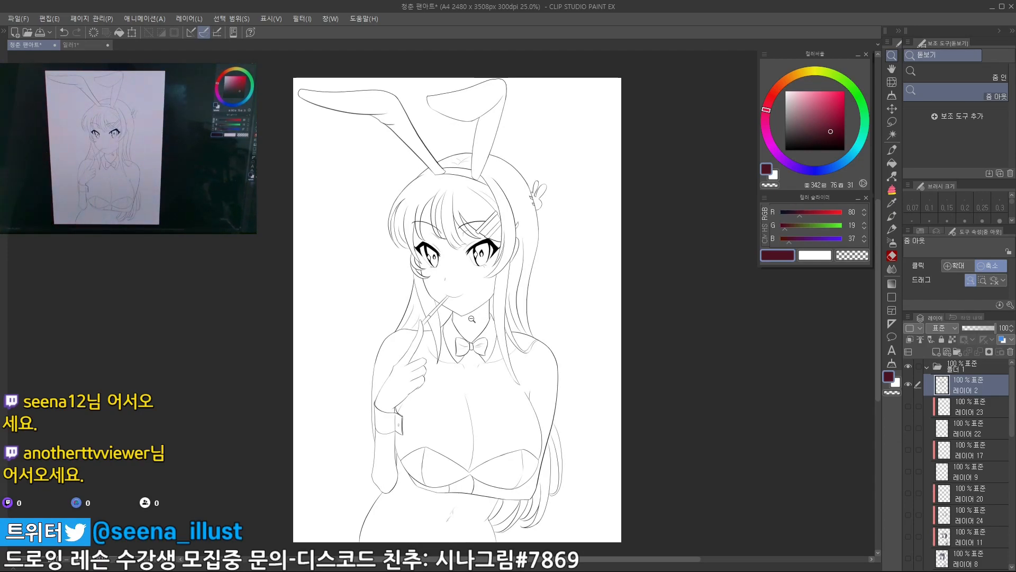
{"action": "left_click_drag", "start_coordinate": [473, 317], "coordinate": [472, 325]}
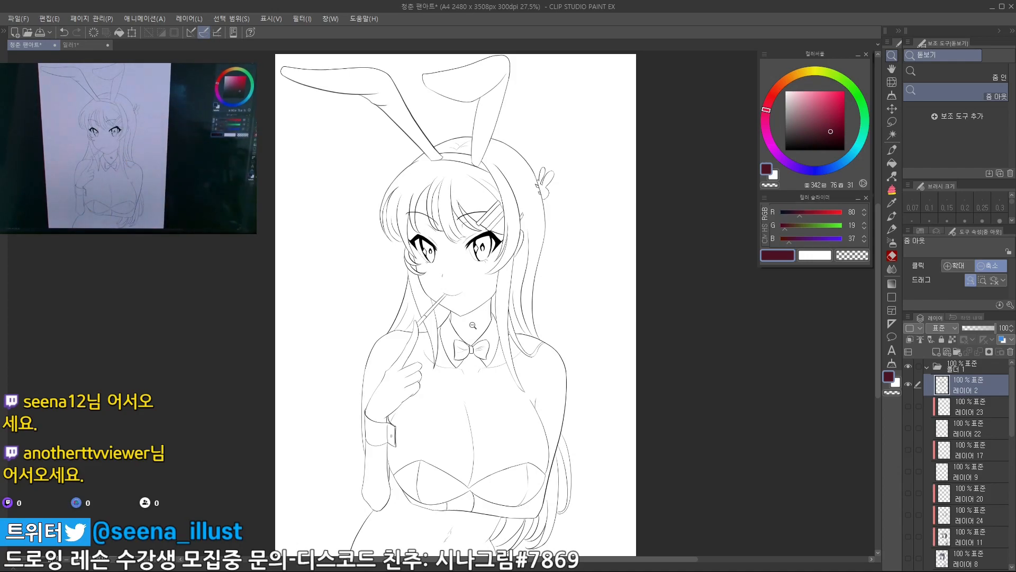
Return to the 일러1 illustration and examine the pirate's line art around the face, hat and raised hand for comparison
{"action": "left_click", "coordinate": [74, 45]}
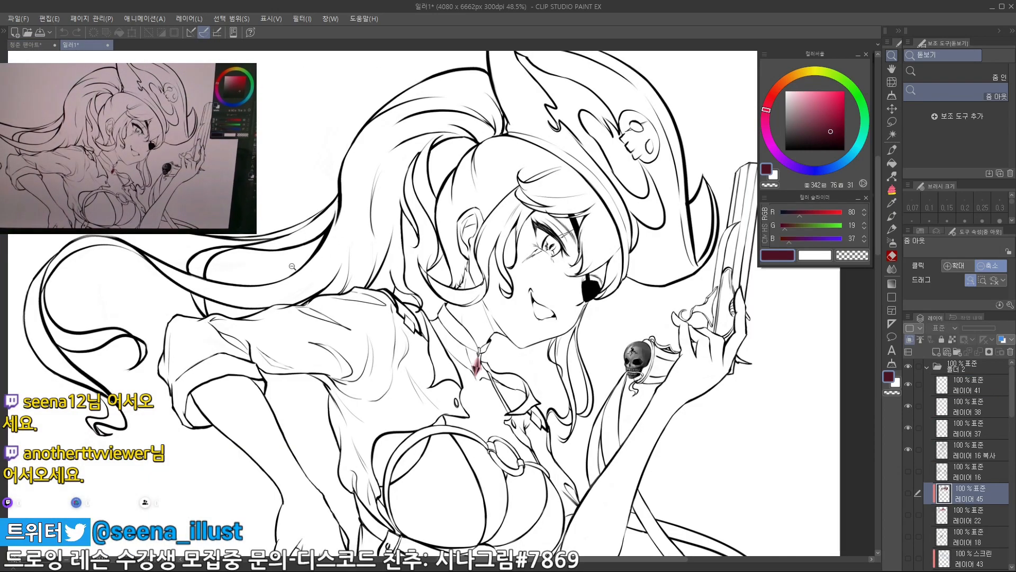
{"action": "left_click", "coordinate": [488, 384]}
{"action": "left_click_drag", "start_coordinate": [640, 362], "coordinate": [580, 193]}
{"action": "left_click", "coordinate": [614, 339]}
{"action": "left_click_drag", "start_coordinate": [579, 275], "coordinate": [555, 143]}
{"action": "left_click_drag", "start_coordinate": [555, 275], "coordinate": [554, 220]}
{"action": "left_click", "coordinate": [556, 201]}
{"action": "left_click_drag", "start_coordinate": [558, 151], "coordinate": [564, 339]}
{"action": "left_click_drag", "start_coordinate": [581, 237], "coordinate": [571, 340]}
{"action": "left_click_drag", "start_coordinate": [524, 237], "coordinate": [588, 241]}
{"action": "left_click_drag", "start_coordinate": [515, 261], "coordinate": [533, 297]}
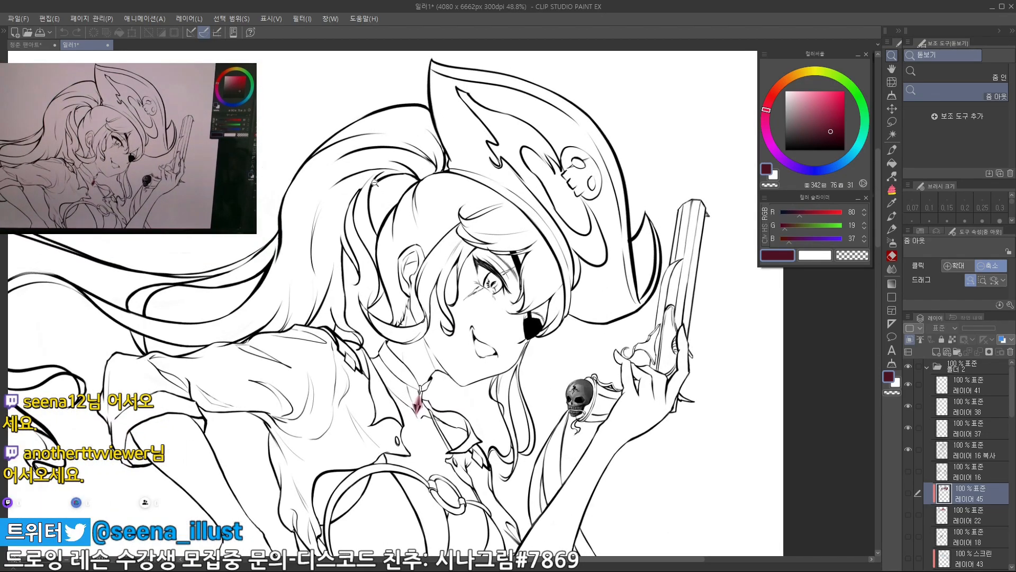
Go back to 청춘 팬아트 and toggle the line art layer 레이어 2 off and on to demonstrate what it holds
{"action": "left_click", "coordinate": [23, 45]}
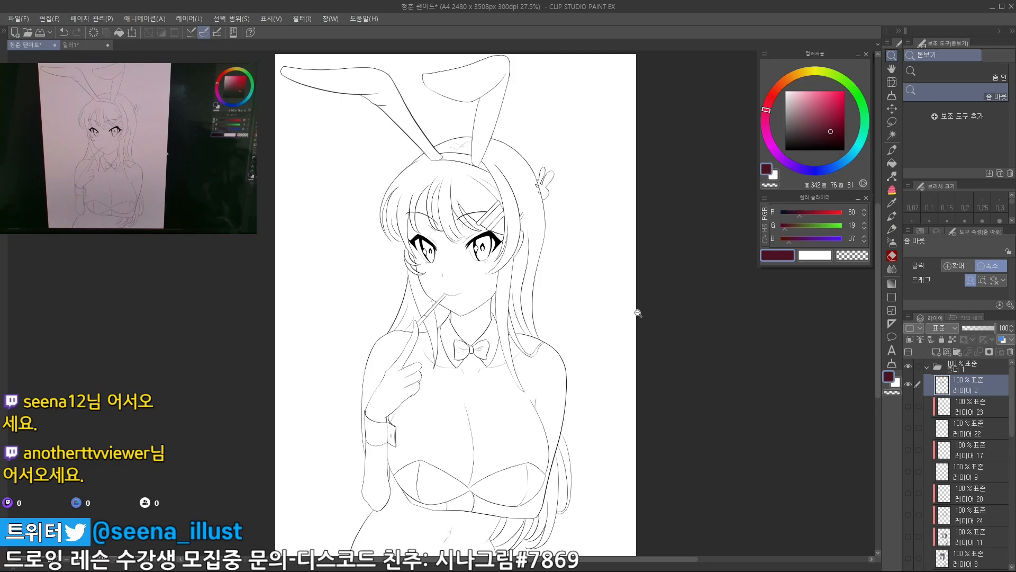
{"action": "left_click", "coordinate": [908, 385]}
{"action": "double_click", "coordinate": [909, 384]}
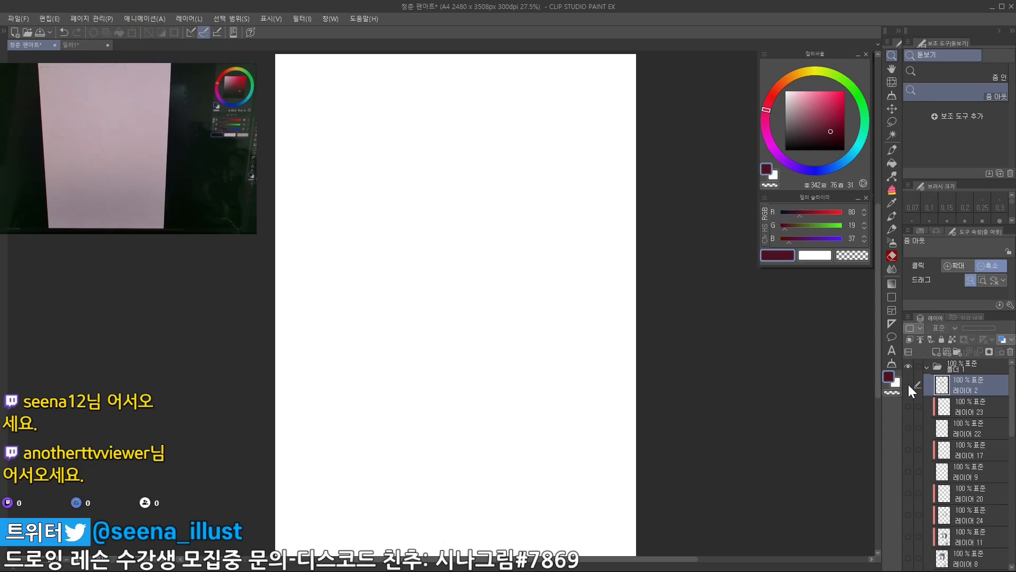
{"action": "left_click", "coordinate": [908, 384]}
{"action": "double_click", "coordinate": [908, 384]}
{"action": "left_click", "coordinate": [908, 384]}
{"action": "left_click", "coordinate": [909, 384]}
{"action": "double_click", "coordinate": [908, 384]}
{"action": "left_click", "coordinate": [909, 384]}
{"action": "left_click", "coordinate": [909, 385]}
Toggle the grey base layer 레이어 1 below the colour layers and leave it shown beneath the line art
{"action": "left_click_drag", "start_coordinate": [1012, 400], "coordinate": [982, 524]}
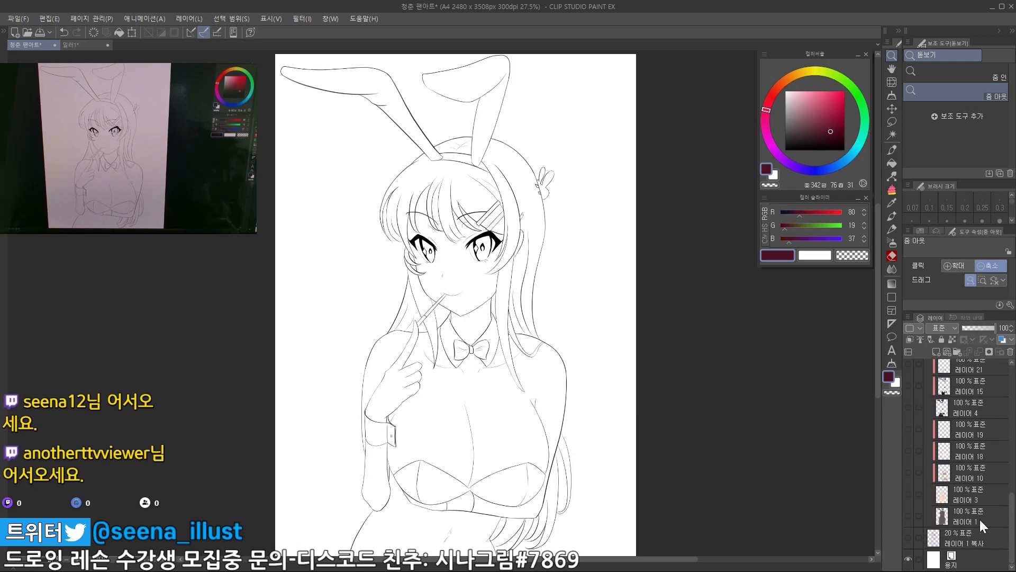
{"action": "left_click", "coordinate": [907, 515]}
{"action": "left_click", "coordinate": [907, 516]}
{"action": "left_click", "coordinate": [907, 516]}
{"action": "left_click", "coordinate": [907, 516]}
{"action": "left_click", "coordinate": [908, 516]}
{"action": "left_click", "coordinate": [907, 516]}
{"action": "left_click", "coordinate": [907, 517]}
{"action": "left_click", "coordinate": [907, 516]}
{"action": "left_click", "coordinate": [908, 516]}
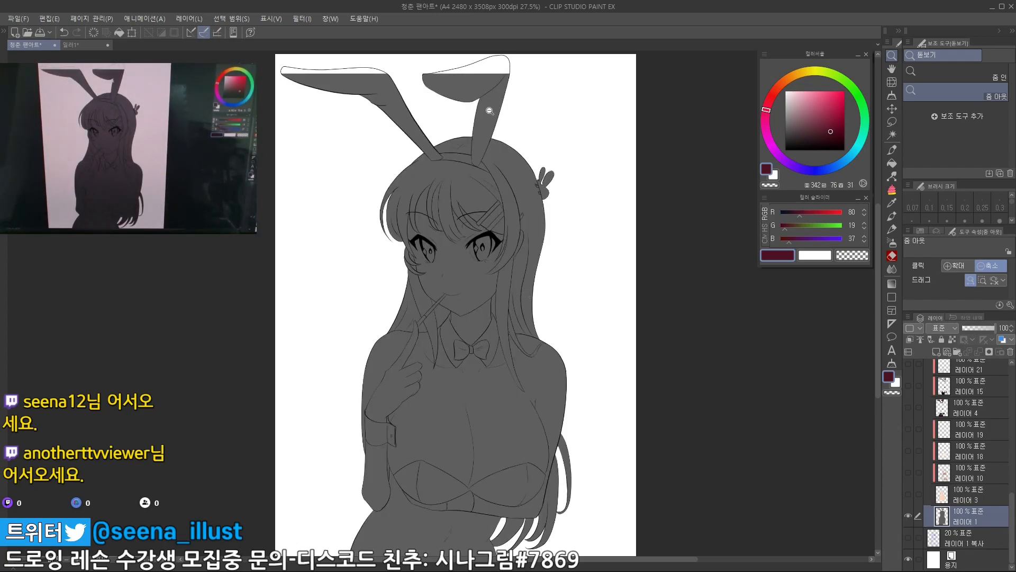
Sample the base grey and fill the blank tips of the bunny ears on 레이어 1 with the enclose-and-fill tool
{"action": "left_click_drag", "start_coordinate": [490, 113], "coordinate": [496, 132]}
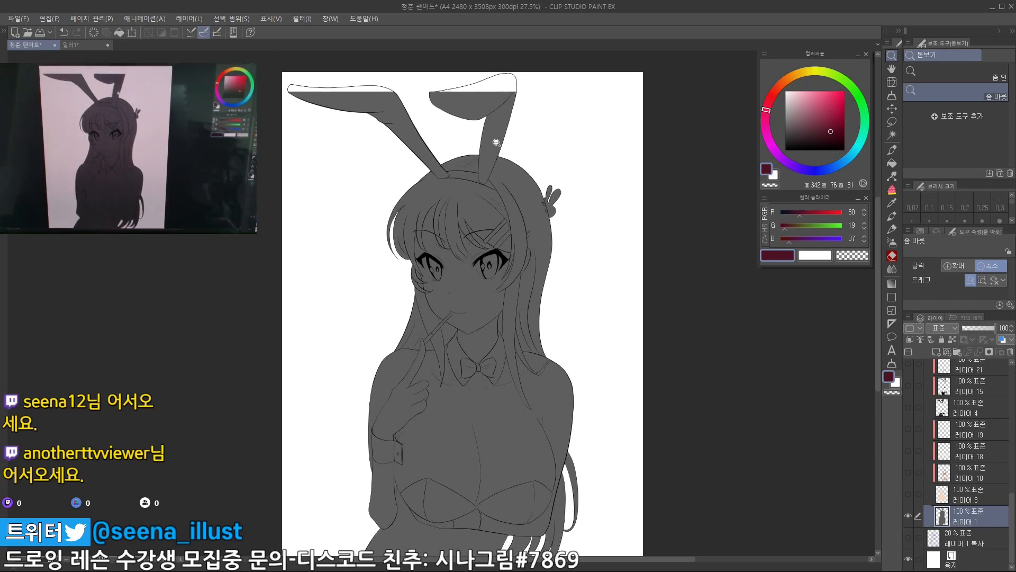
{"action": "left_click", "coordinate": [482, 105], "text": "alt"}
{"action": "key", "text": "g"}
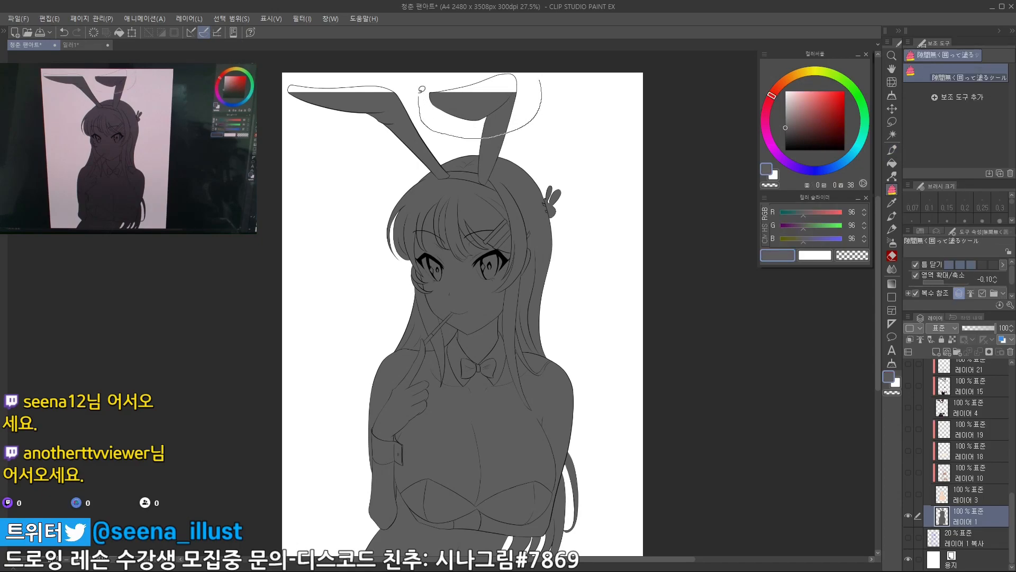
{"action": "left_click_drag", "start_coordinate": [422, 89], "coordinate": [500, 89]}
{"action": "left_click_drag", "start_coordinate": [497, 126], "coordinate": [507, 153]}
{"action": "left_click_drag", "start_coordinate": [506, 151], "coordinate": [484, 150]}
{"action": "key", "text": "p"}
{"action": "left_click_drag", "start_coordinate": [499, 158], "coordinate": [480, 124]}
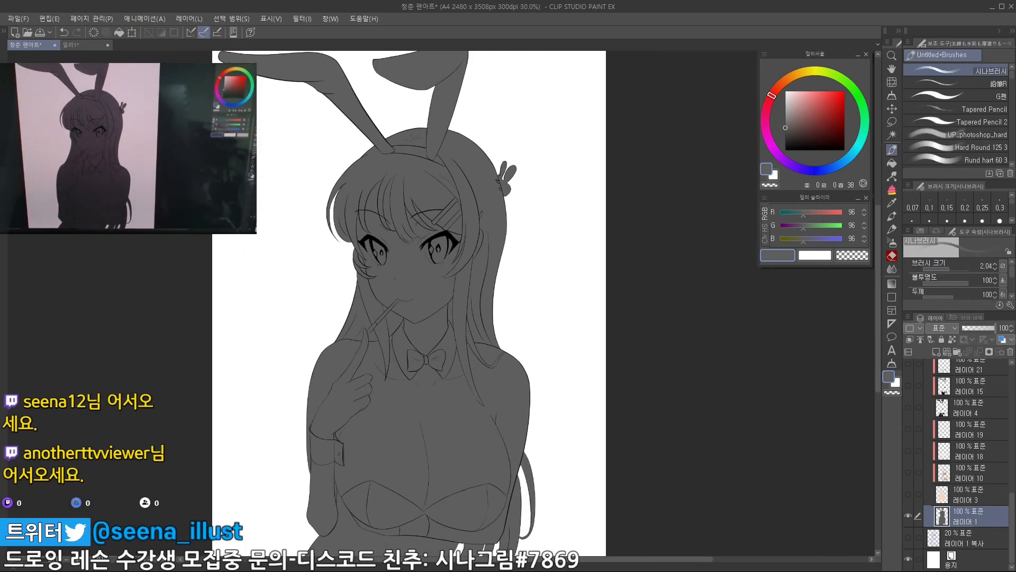
Switch to CLIP STUDIO ASSETS, view the page of the fill tool 틈새 없이 동그라미 그리기 도구, and return to the illustration
{"action": "key", "text": "alt+Tab"}
{"action": "scroll", "coordinate": [590, 390], "scroll_direction": "up", "scroll_amount": 4}
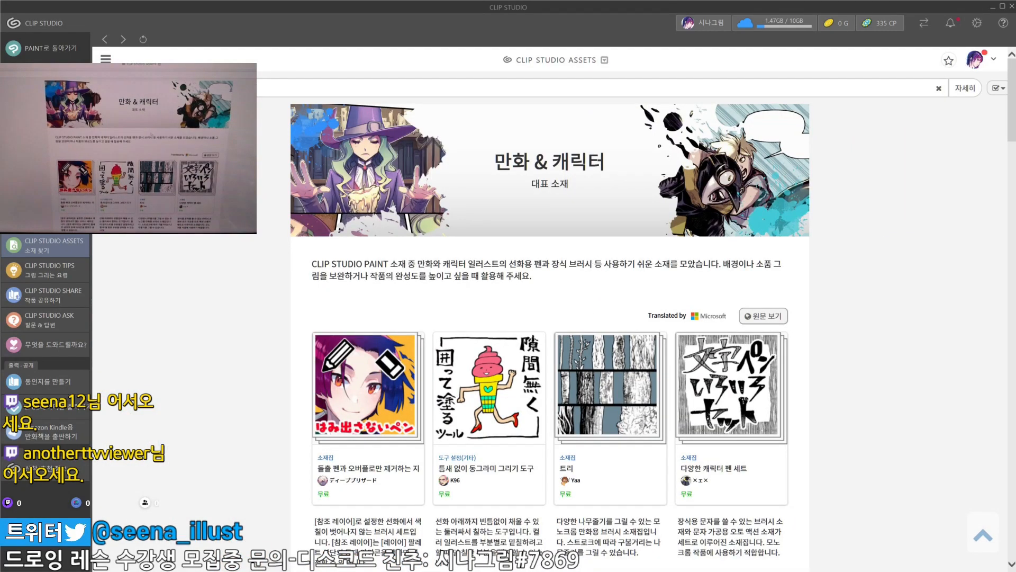
{"action": "scroll", "coordinate": [537, 310], "scroll_direction": "down", "scroll_amount": 1}
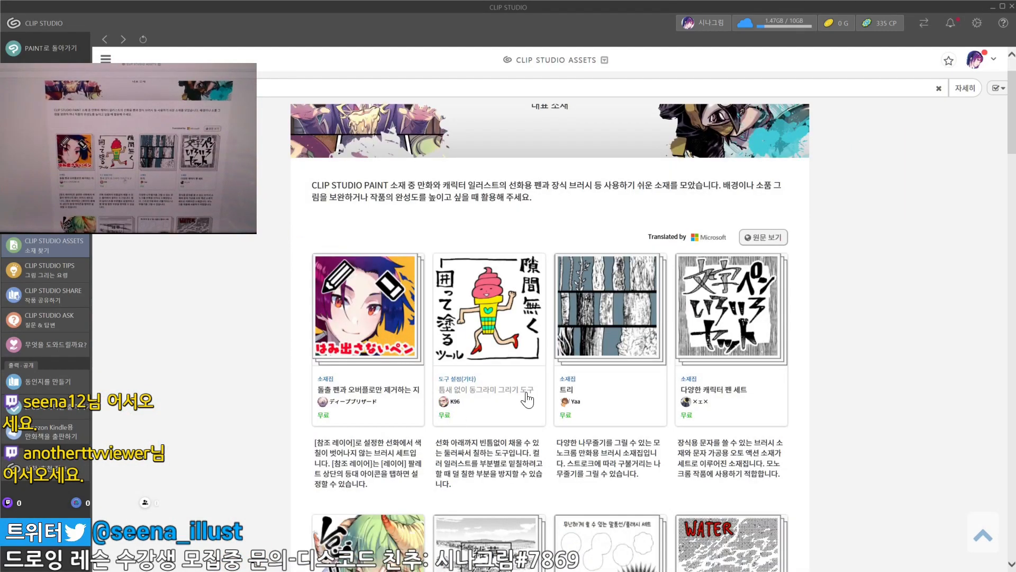
{"action": "left_click", "coordinate": [504, 332]}
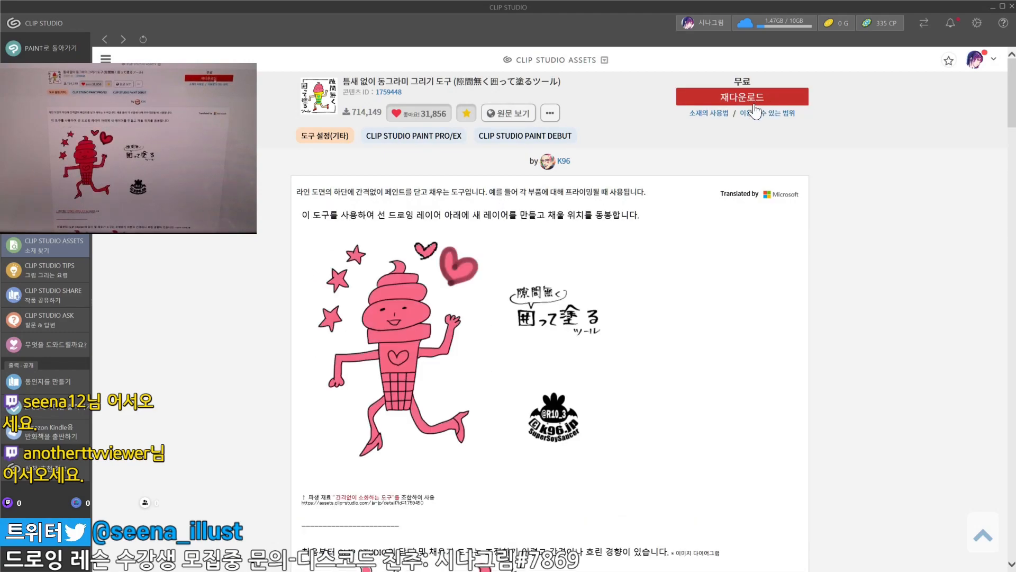
{"action": "left_click", "coordinate": [993, 8]}
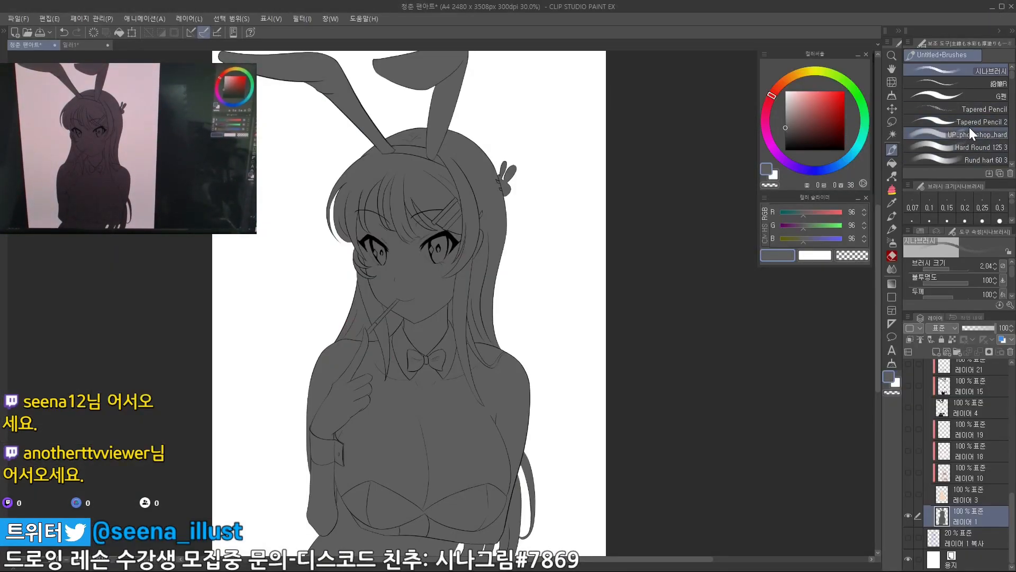
With the enclose-and-fill tool selected, browse the downloaded materials available as additional sub tools, and close the list without adding any
{"action": "key", "text": "g"}
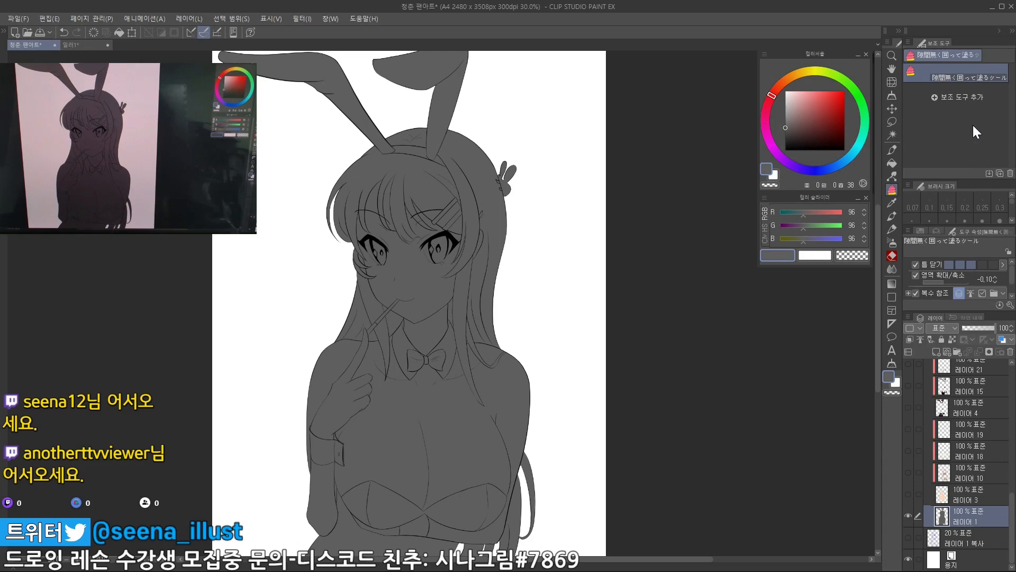
{"action": "left_click", "coordinate": [990, 173]}
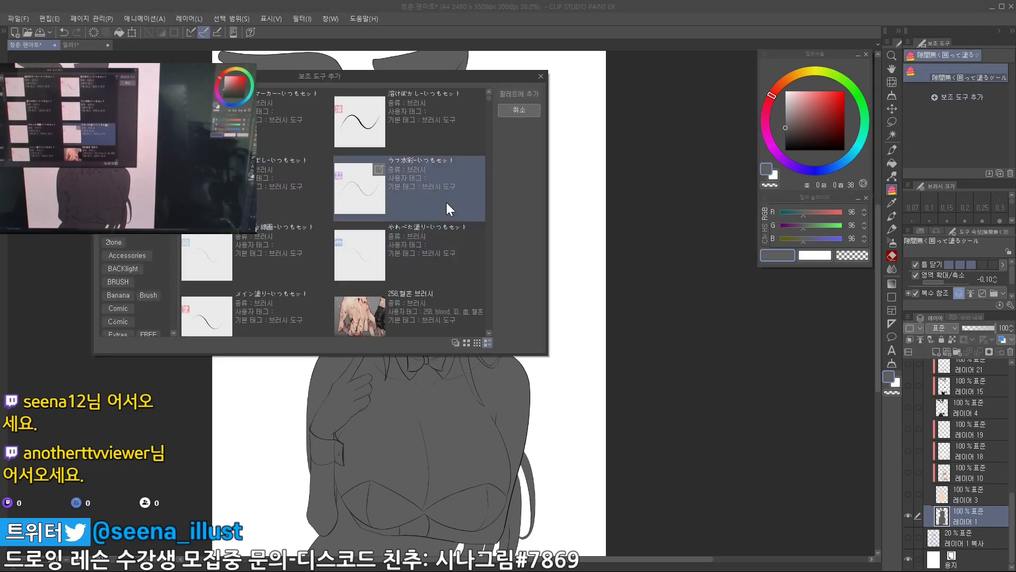
{"action": "scroll", "coordinate": [139, 196], "scroll_direction": "up", "scroll_amount": 3}
{"action": "scroll", "coordinate": [413, 171], "scroll_direction": "down", "scroll_amount": 3}
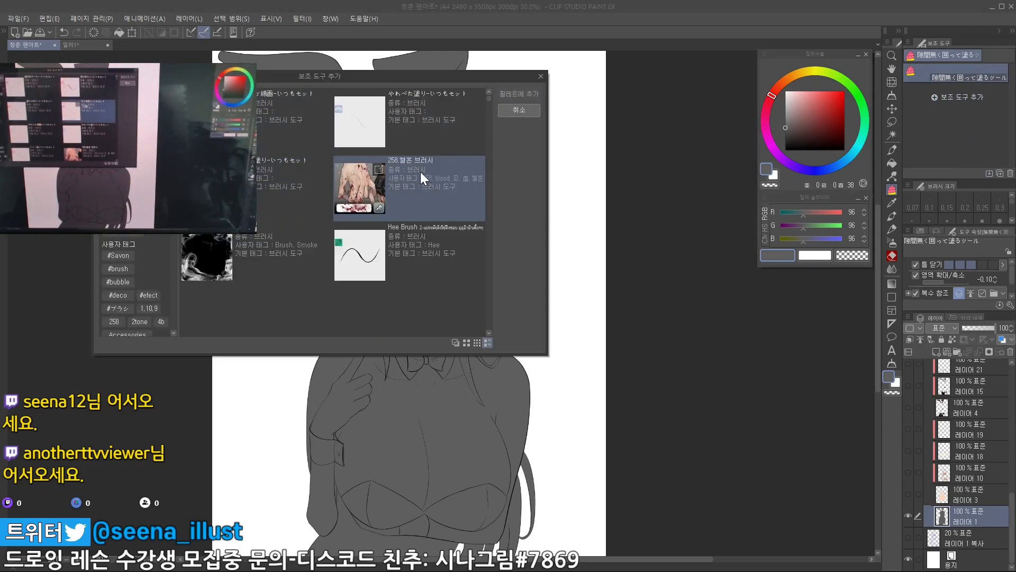
{"action": "scroll", "coordinate": [385, 160], "scroll_direction": "up", "scroll_amount": 3}
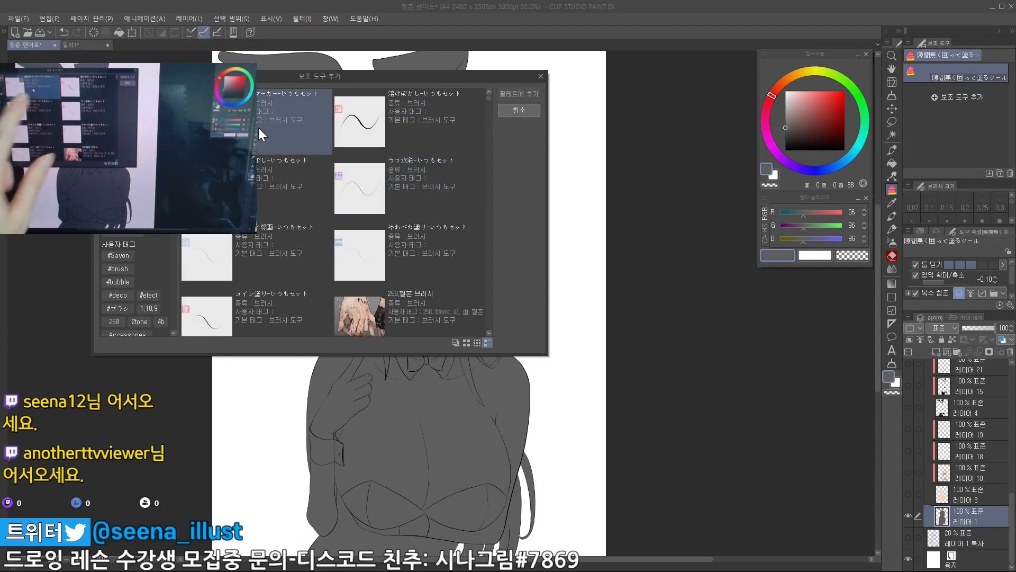
{"action": "left_click_drag", "start_coordinate": [425, 75], "coordinate": [616, 101]}
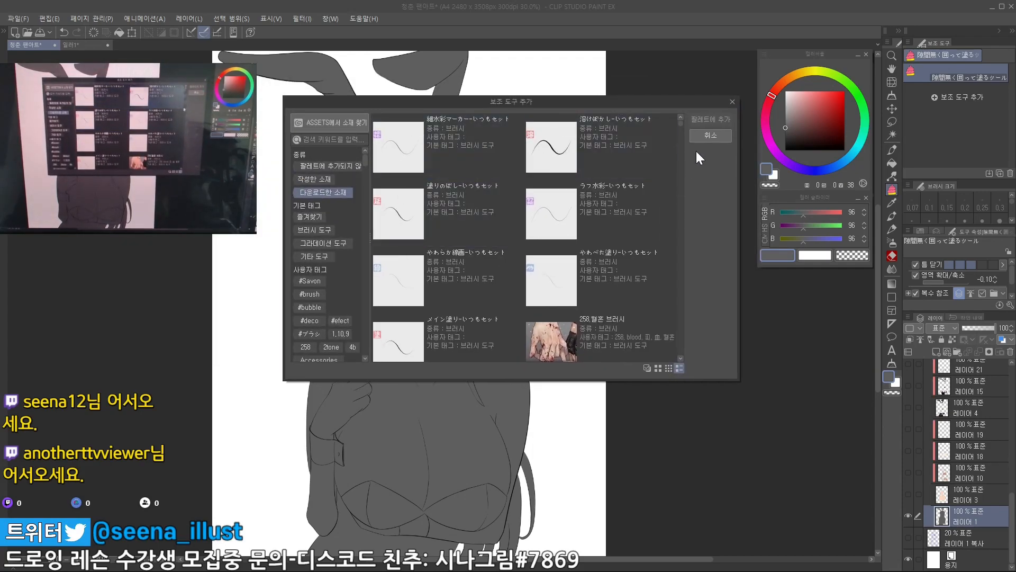
{"action": "left_click", "coordinate": [710, 132]}
Clear the grey base on 레이어 1 and refill the whole bunny girl figure by encircling it with the enclose-and-fill tool
{"action": "key", "text": "ctrl+0"}
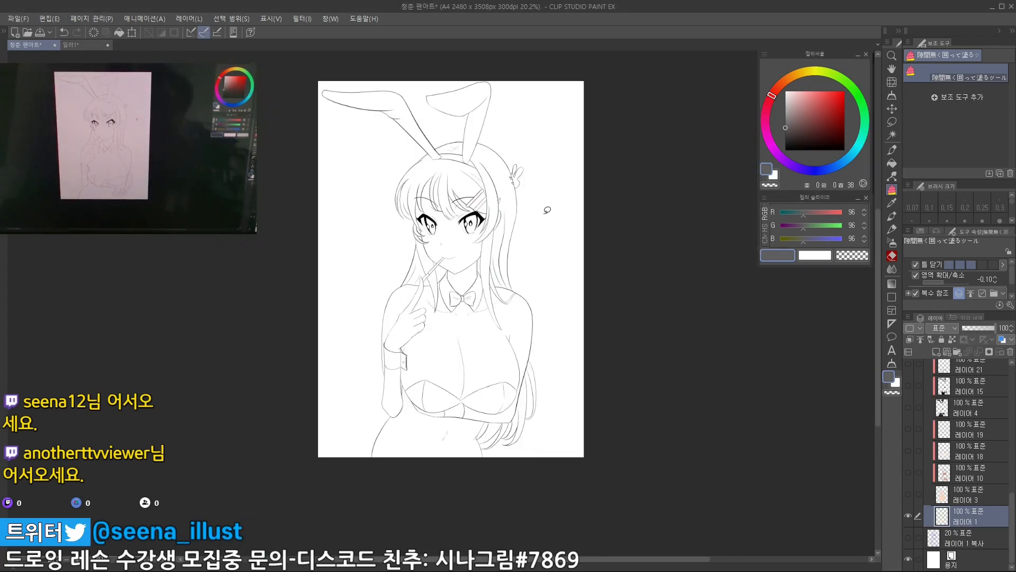
{"action": "left_click_drag", "start_coordinate": [547, 210], "coordinate": [528, 219]}
{"action": "mouse_move", "coordinate": [503, 93]}
{"action": "left_mouse_down"}
{"action": "mouse_move", "coordinate": [545, 426]}
{"action": "mouse_move", "coordinate": [306, 476]}
{"action": "mouse_move", "coordinate": [363, 175]}
{"action": "mouse_move", "coordinate": [290, 113]}
{"action": "mouse_move", "coordinate": [444, 57]}
{"action": "mouse_move", "coordinate": [503, 94]}
{"action": "left_mouse_up"}
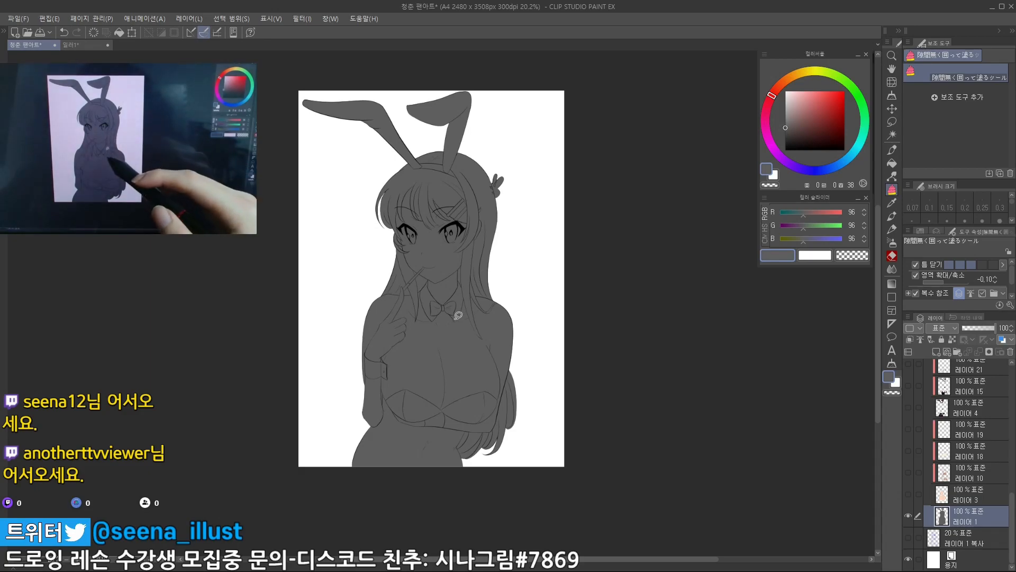
{"action": "scroll", "coordinate": [522, 227], "scroll_direction": "up", "scroll_amount": 3}
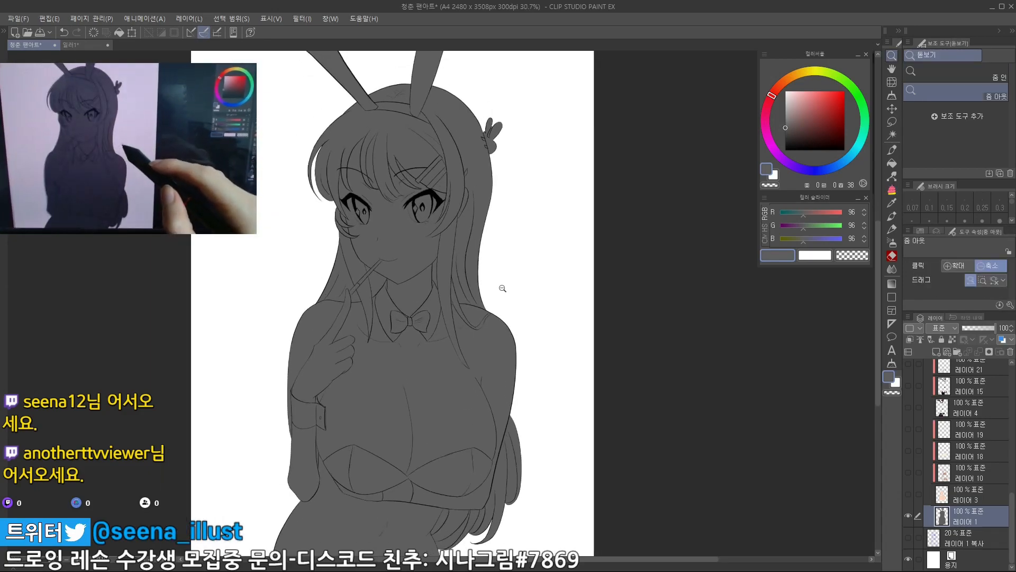
Undo the demonstration refill and the clearing of the grey base on 레이어 1
{"action": "key", "text": "ctrl+z"}
{"action": "key", "text": "ctrl+z"}
{"action": "key", "text": "ctrl+y"}
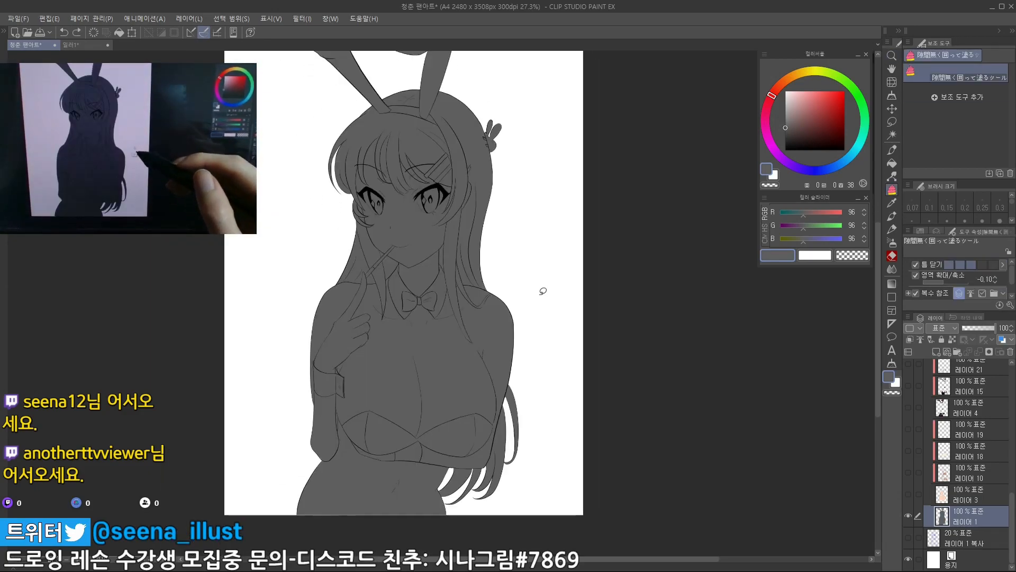
Examine the openings between the hair strands beside the waist in the grey base, with the Eraser selected to point out where to clean up
{"action": "left_click_drag", "start_coordinate": [522, 409], "coordinate": [532, 332]}
{"action": "left_click_drag", "start_coordinate": [479, 408], "coordinate": [545, 403]}
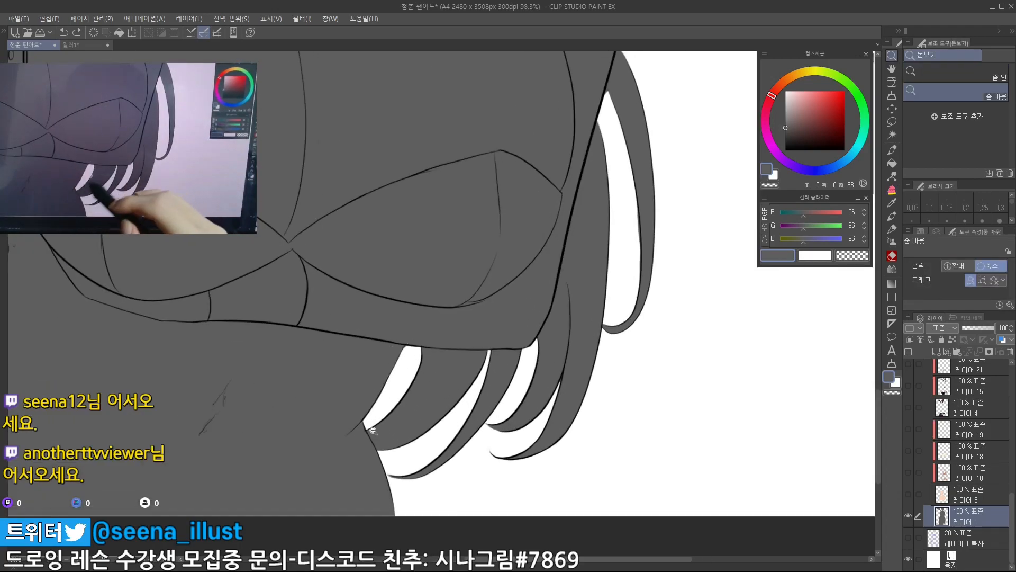
{"action": "left_click_drag", "start_coordinate": [450, 343], "coordinate": [413, 403]}
{"action": "key", "text": "e"}
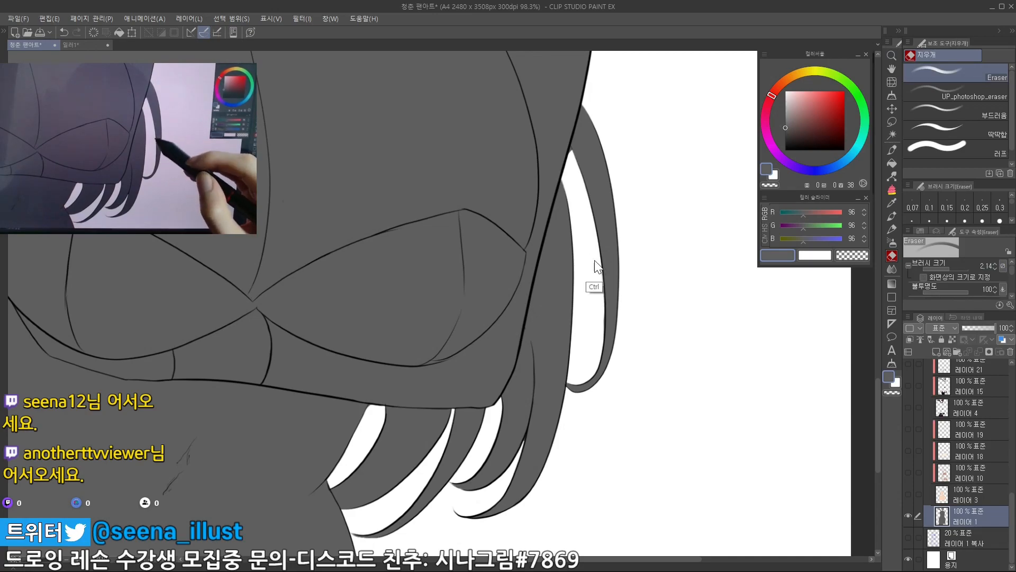
{"action": "left_click_drag", "start_coordinate": [638, 234], "coordinate": [594, 239]}
{"action": "left_click_drag", "start_coordinate": [621, 207], "coordinate": [607, 296]}
{"action": "left_click_drag", "start_coordinate": [614, 237], "coordinate": [589, 346]}
{"action": "left_click_drag", "start_coordinate": [546, 243], "coordinate": [525, 366]}
{"action": "left_click_drag", "start_coordinate": [583, 264], "coordinate": [553, 266]}
{"action": "left_click_drag", "start_coordinate": [572, 317], "coordinate": [549, 333]}
{"action": "left_click_drag", "start_coordinate": [544, 332], "coordinate": [562, 284]}
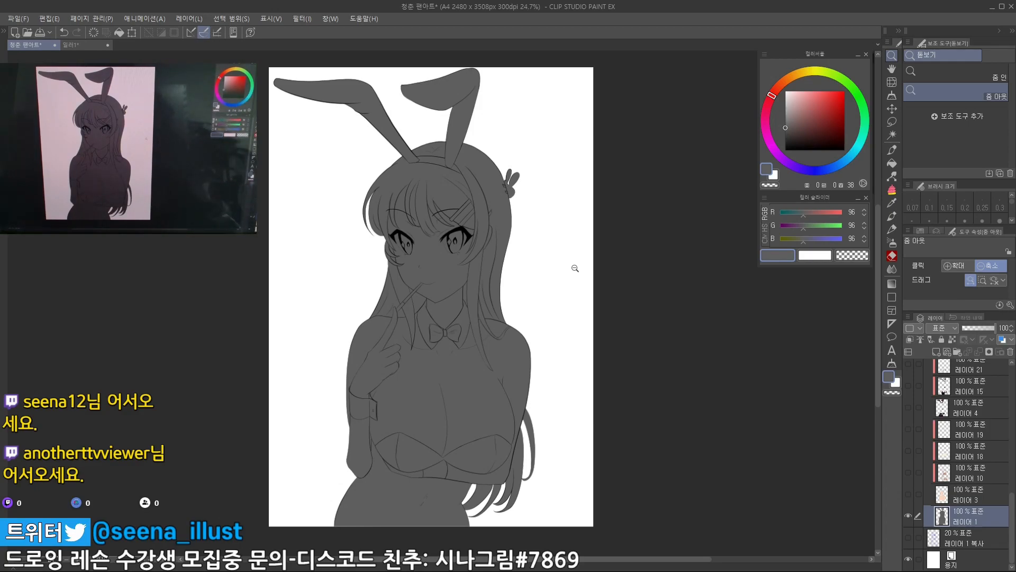
Select the skin colour layer 레이어 3 and show it over the grey base
{"action": "left_click", "coordinate": [954, 493]}
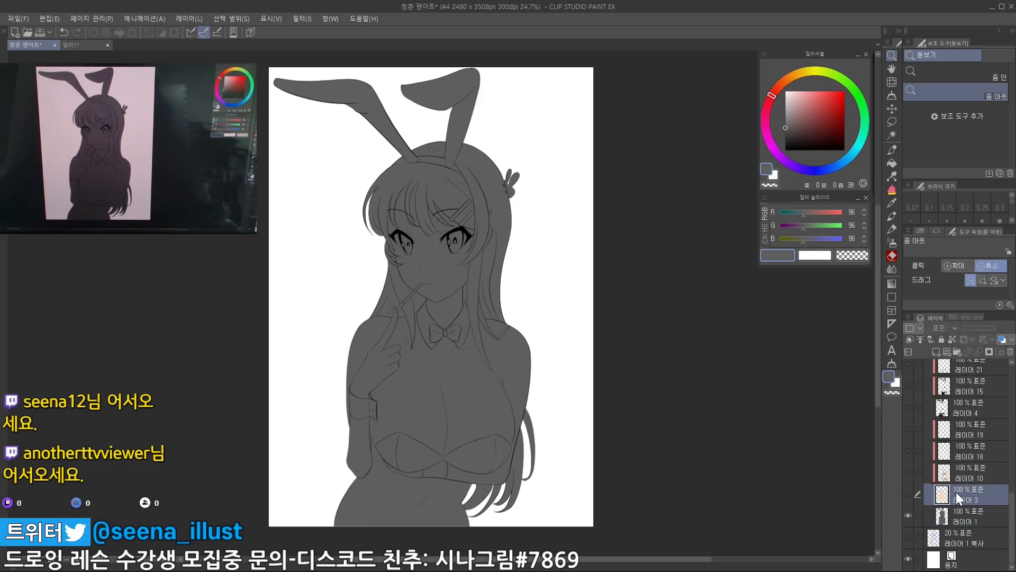
{"action": "left_click", "coordinate": [907, 494]}
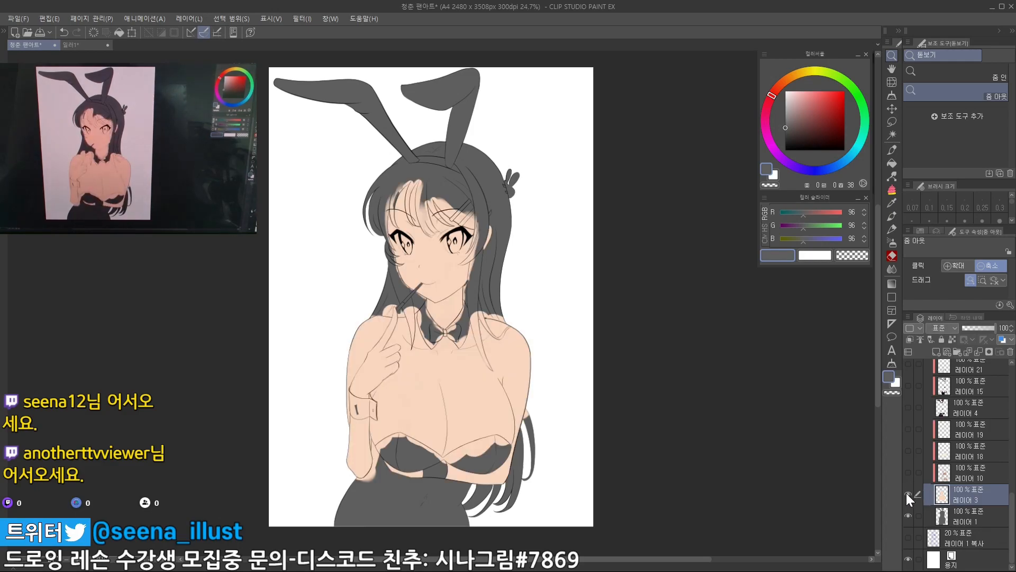
Pick the skin colour from the figure's upper body and select the G펜 brush
{"action": "mouse_move", "coordinate": [578, 389]}
{"action": "left_mouse_down"}
{"action": "mouse_move", "coordinate": [620, 371]}
{"action": "mouse_move", "coordinate": [556, 346]}
{"action": "mouse_move", "coordinate": [557, 336]}
{"action": "mouse_move", "coordinate": [524, 331]}
{"action": "mouse_move", "coordinate": [521, 341]}
{"action": "mouse_move", "coordinate": [551, 292]}
{"action": "left_mouse_up"}
{"action": "left_click", "coordinate": [515, 365], "text": "alt"}
{"action": "left_click", "coordinate": [982, 97]}
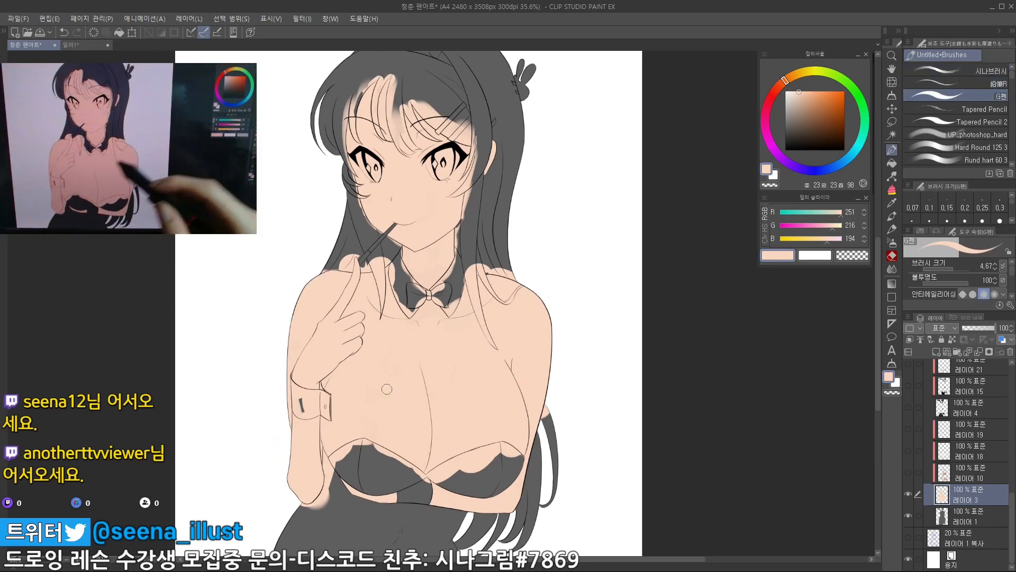
{"action": "left_click_drag", "start_coordinate": [460, 362], "coordinate": [442, 339]}
{"action": "left_click_drag", "start_coordinate": [459, 305], "coordinate": [469, 308]}
{"action": "scroll", "coordinate": [469, 308], "scroll_direction": "up", "scroll_amount": 2}
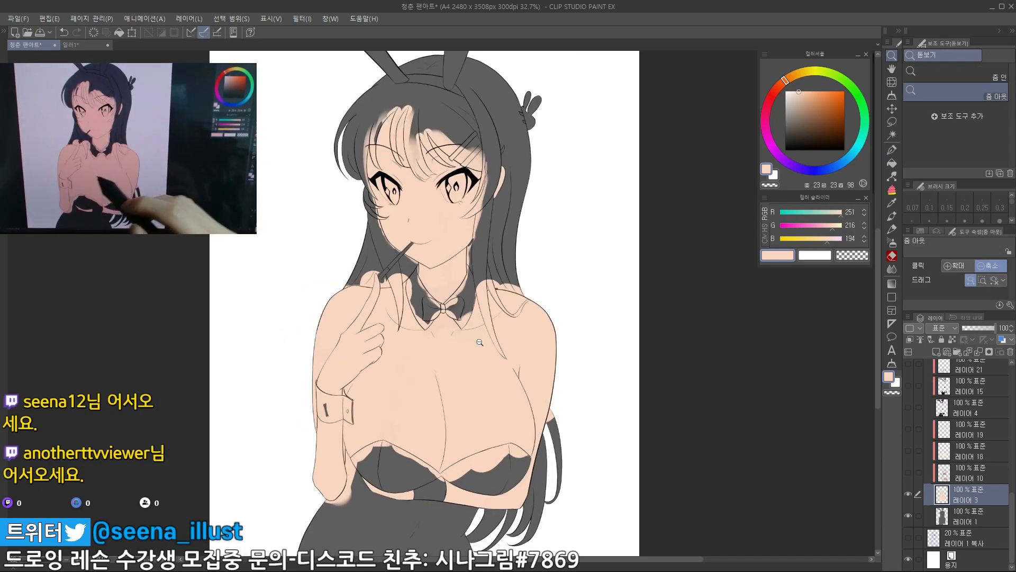
Hide the skin layer 레이어 3 and add a new unclipped layer directly above it
{"action": "left_click", "coordinate": [909, 494]}
{"action": "left_click", "coordinate": [936, 352]}
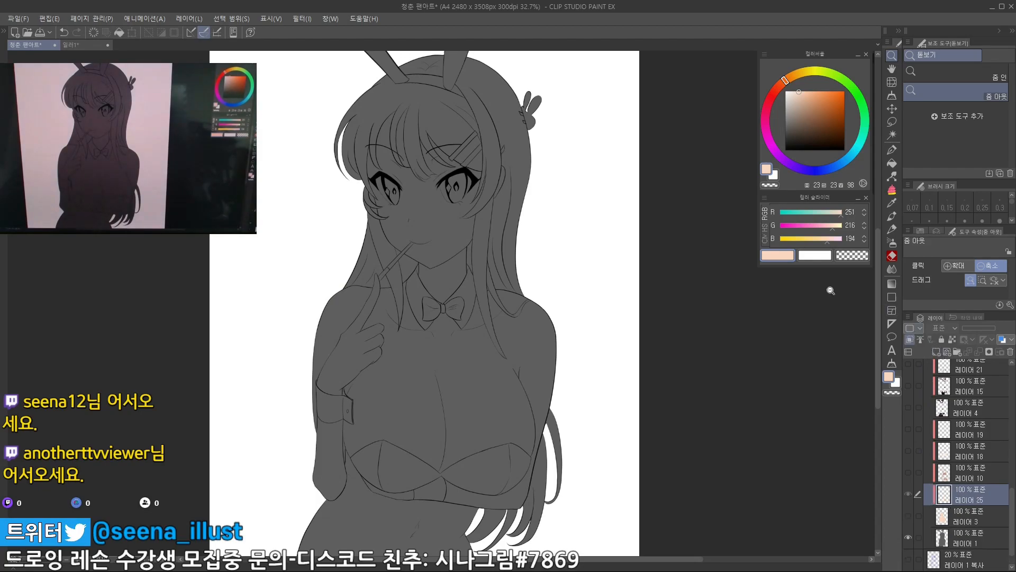
{"action": "left_click", "coordinate": [910, 340]}
Try skin-coloured pen strokes across the chest on the new layer 레이어 25 and undo them
{"action": "key", "text": "p"}
{"action": "mouse_move", "coordinate": [449, 299]}
{"action": "left_mouse_down"}
{"action": "mouse_move", "coordinate": [447, 339]}
{"action": "mouse_move", "coordinate": [416, 317]}
{"action": "mouse_move", "coordinate": [426, 298]}
{"action": "left_mouse_up"}
{"action": "left_click_drag", "start_coordinate": [425, 290], "coordinate": [436, 302]}
{"action": "mouse_move", "coordinate": [415, 317]}
{"action": "left_mouse_down"}
{"action": "mouse_move", "coordinate": [381, 306]}
{"action": "mouse_move", "coordinate": [341, 319]}
{"action": "mouse_move", "coordinate": [335, 344]}
{"action": "mouse_move", "coordinate": [357, 354]}
{"action": "mouse_move", "coordinate": [369, 315]}
{"action": "left_mouse_up"}
{"action": "key", "text": "ctrl+z"}
{"action": "key", "text": "ctrl+z"}
{"action": "key", "text": "ctrl+z"}
{"action": "key", "text": "ctrl+z"}
{"action": "key", "text": "ctrl+z"}
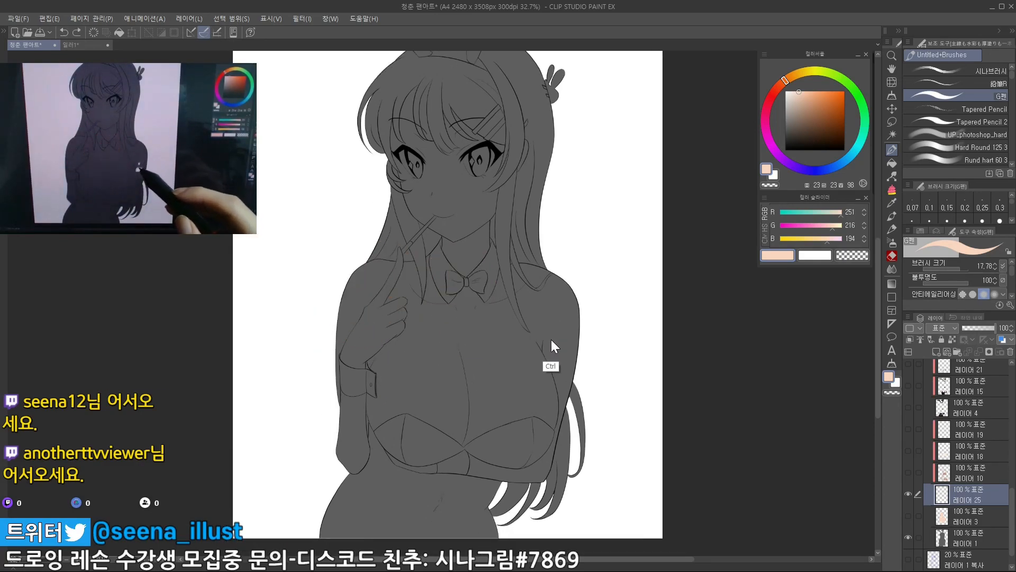
{"action": "left_click_drag", "start_coordinate": [564, 315], "coordinate": [555, 325]}
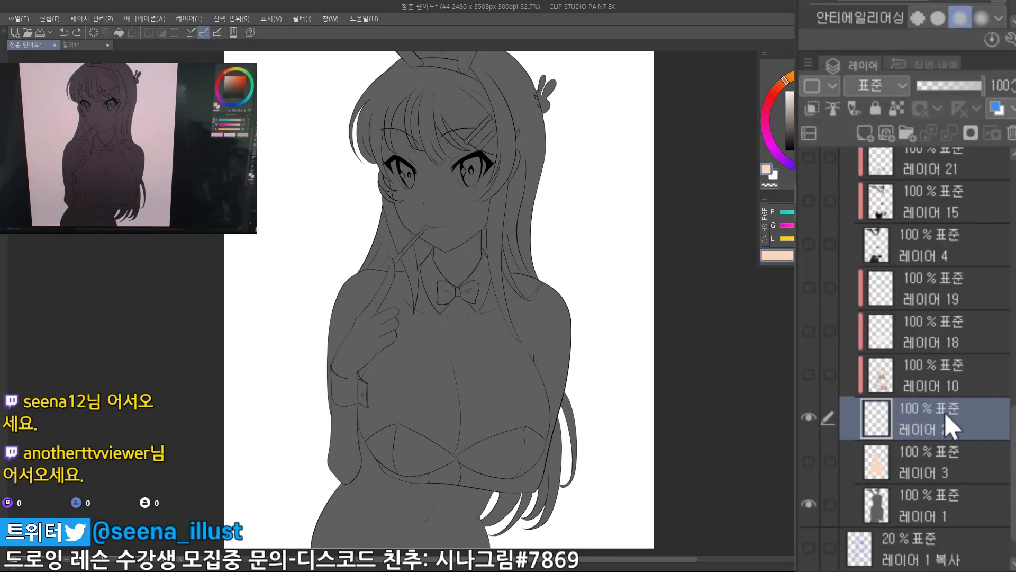
Load the grey base silhouette of 레이어 1 as a selection and paint skin colour over the shoulder on 레이어 25
{"action": "left_click", "coordinate": [878, 511], "text": "ctrl"}
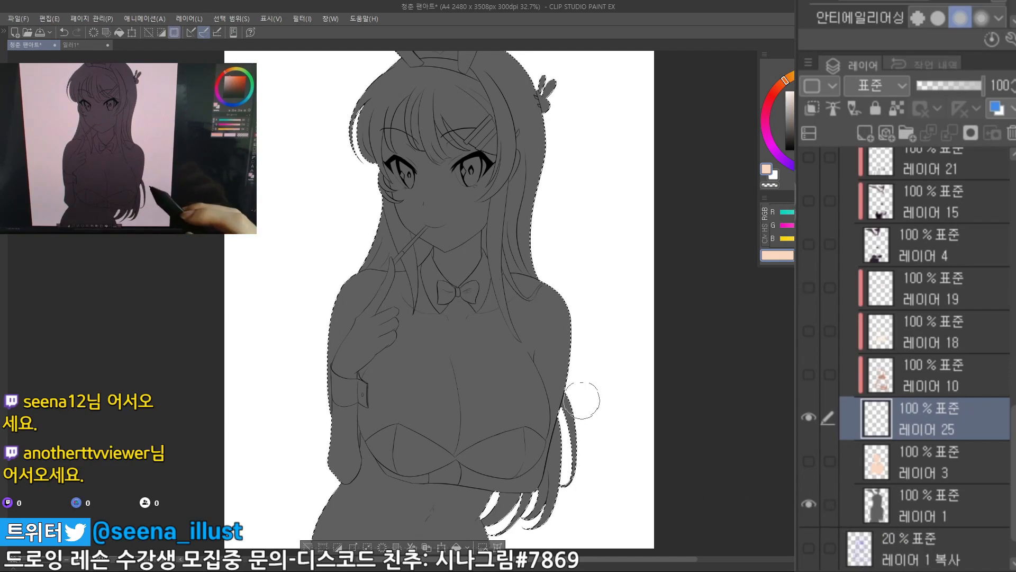
{"action": "scroll", "coordinate": [595, 374], "scroll_direction": "up", "scroll_amount": 5}
{"action": "scroll", "coordinate": [608, 379], "scroll_direction": "down", "scroll_amount": 5}
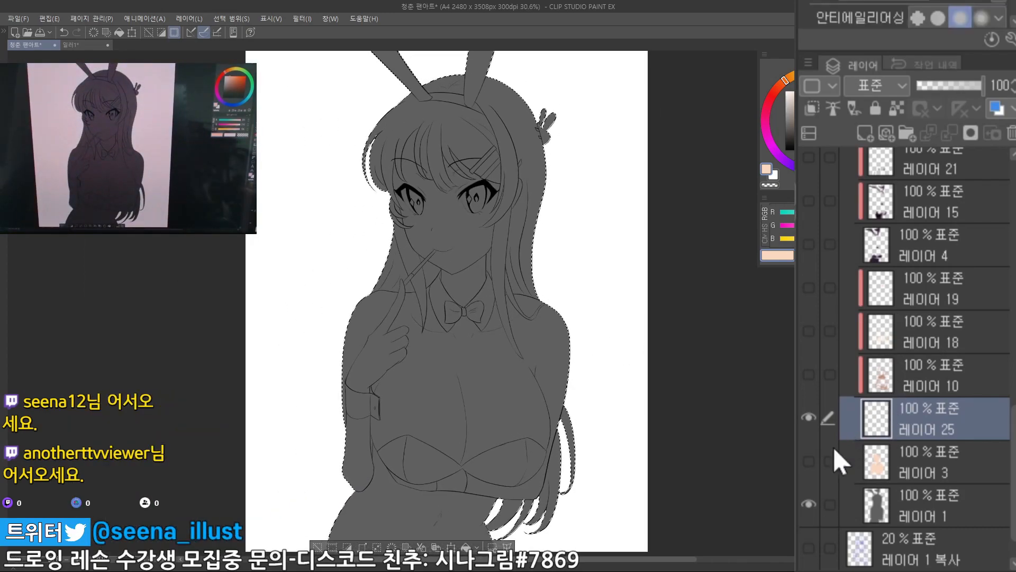
{"action": "left_click_drag", "start_coordinate": [534, 241], "coordinate": [537, 255]}
{"action": "mouse_move", "coordinate": [488, 319]}
{"action": "left_mouse_down"}
{"action": "mouse_move", "coordinate": [544, 323]}
{"action": "mouse_move", "coordinate": [541, 303]}
{"action": "mouse_move", "coordinate": [505, 327]}
{"action": "mouse_move", "coordinate": [544, 328]}
{"action": "left_mouse_up"}
{"action": "key", "text": "ctrl+z"}
{"action": "key", "text": "ctrl+z"}
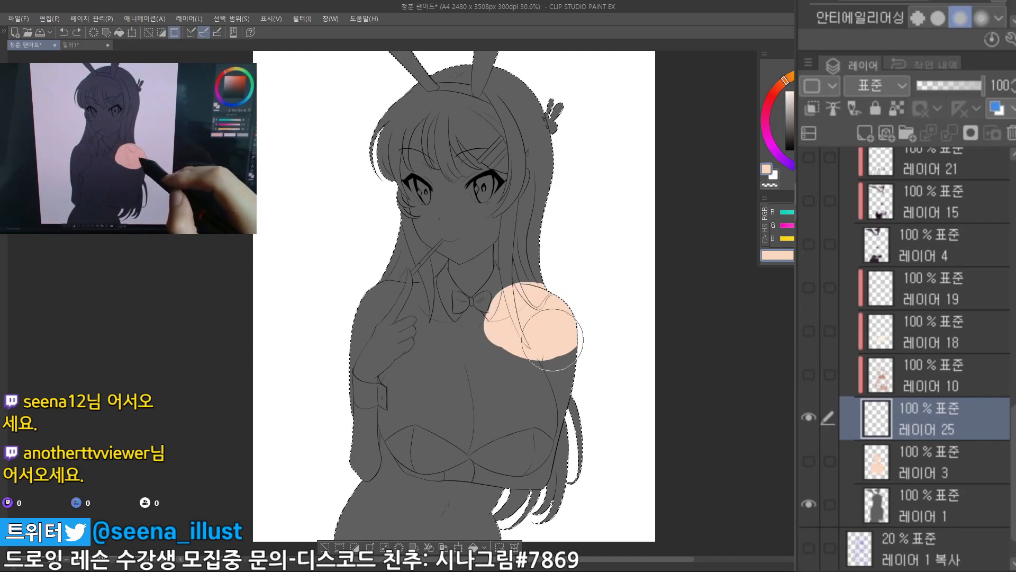
Extend the skin colour over the arm and chest inside the selection, undo the demonstration strokes, and deselect
{"action": "mouse_move", "coordinate": [536, 392]}
{"action": "left_mouse_down"}
{"action": "mouse_move", "coordinate": [500, 389]}
{"action": "mouse_move", "coordinate": [450, 375]}
{"action": "mouse_move", "coordinate": [407, 326]}
{"action": "mouse_move", "coordinate": [383, 351]}
{"action": "left_mouse_up"}
{"action": "left_click_drag", "start_coordinate": [467, 364], "coordinate": [463, 356]}
{"action": "key", "text": "ctrl+z"}
{"action": "mouse_move", "coordinate": [473, 269]}
{"action": "left_mouse_down"}
{"action": "mouse_move", "coordinate": [455, 321]}
{"action": "mouse_move", "coordinate": [474, 302]}
{"action": "mouse_move", "coordinate": [483, 311]}
{"action": "mouse_move", "coordinate": [393, 332]}
{"action": "mouse_move", "coordinate": [393, 372]}
{"action": "left_mouse_up"}
{"action": "key", "text": "ctrl+z"}
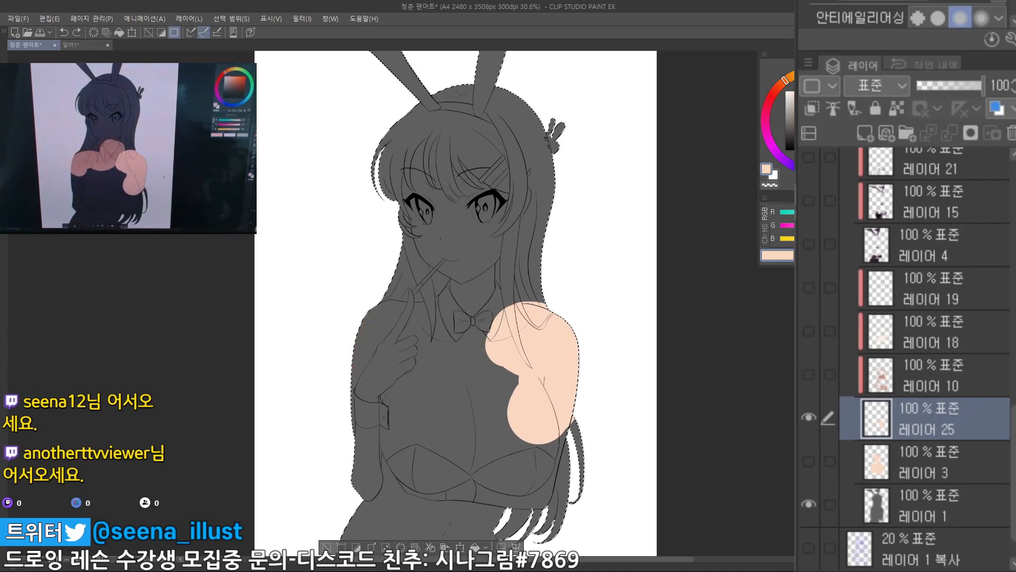
{"action": "key", "text": "ctrl+z"}
{"action": "key", "text": "ctrl+d"}
Show the finished skin layer 레이어 3 again and delete the demonstration layer 레이어 25
{"action": "left_click", "coordinate": [810, 460]}
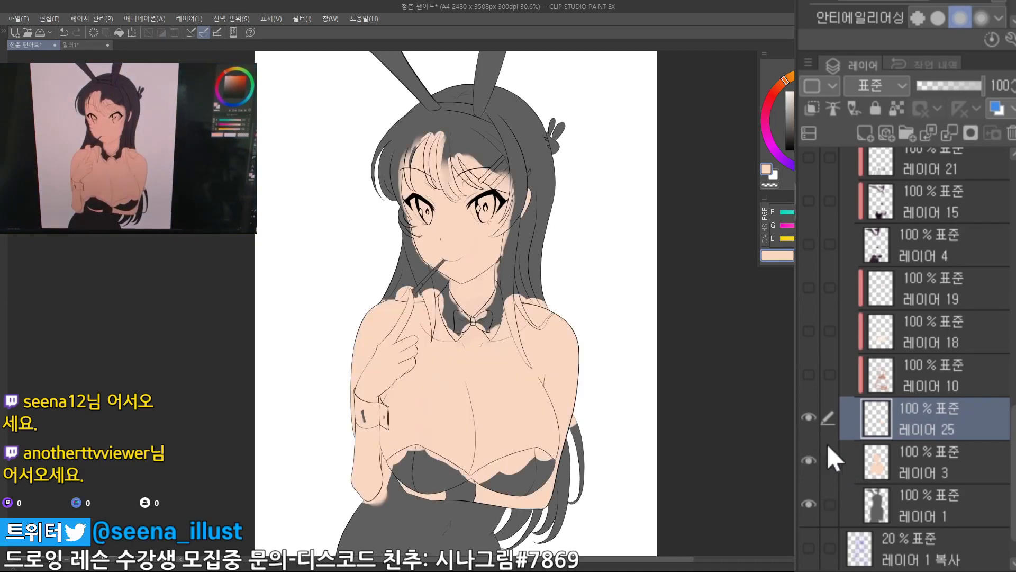
{"action": "left_click", "coordinate": [1010, 133]}
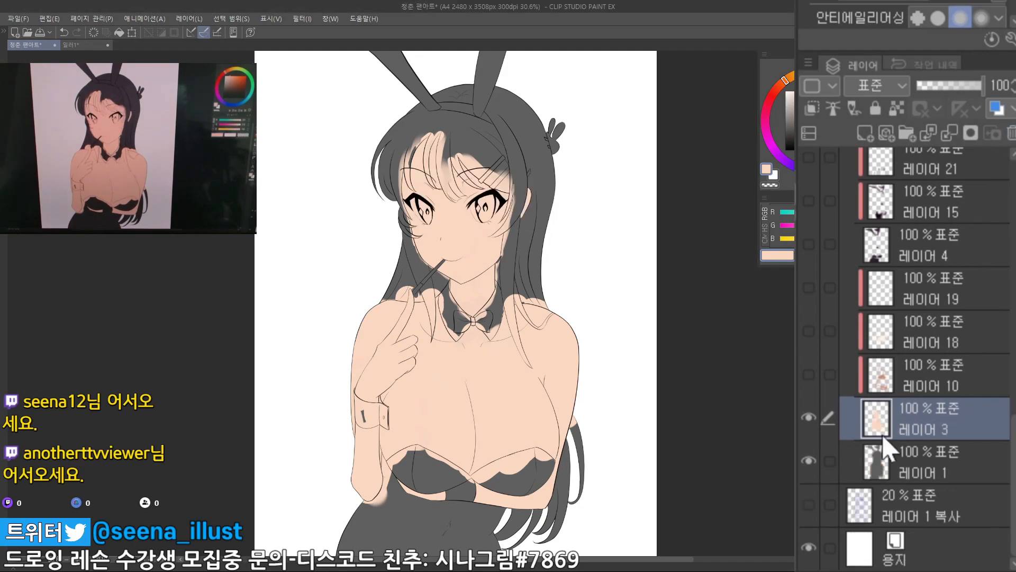
{"action": "left_click", "coordinate": [807, 416]}
{"action": "left_click", "coordinate": [806, 416]}
{"action": "left_click_drag", "start_coordinate": [706, 404], "coordinate": [690, 382]}
{"action": "left_click_drag", "start_coordinate": [767, 370], "coordinate": [765, 383]}
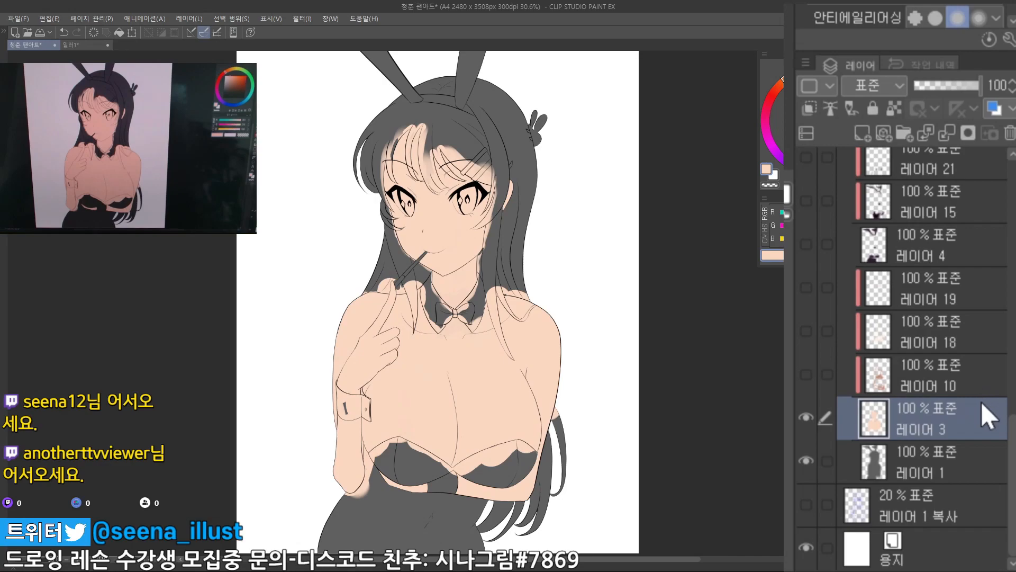
Select the dark costume layer 레이어 4 and show it over the skin layer
{"action": "scroll", "coordinate": [945, 403], "scroll_direction": "up", "scroll_amount": 3}
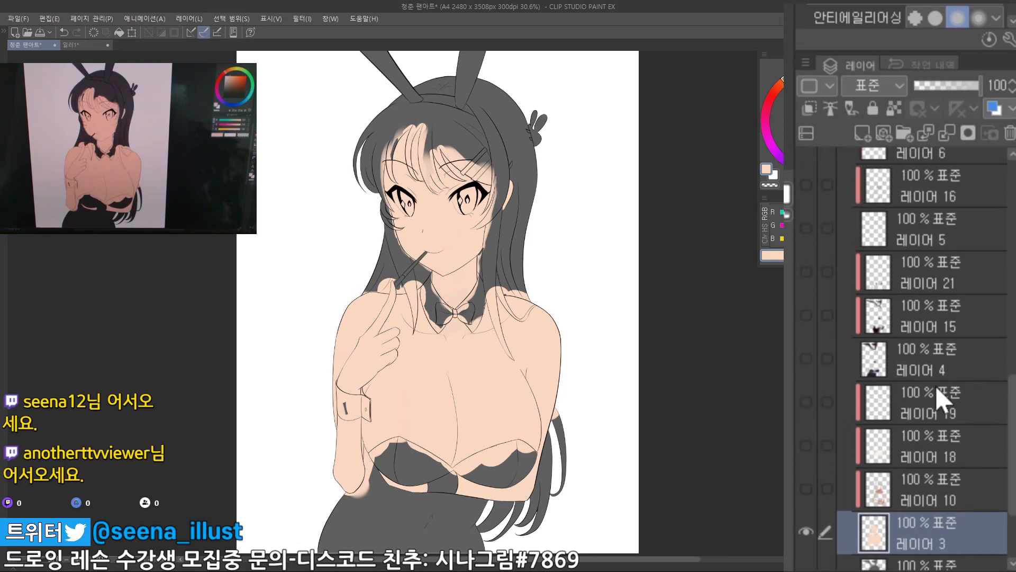
{"action": "left_click", "coordinate": [914, 365]}
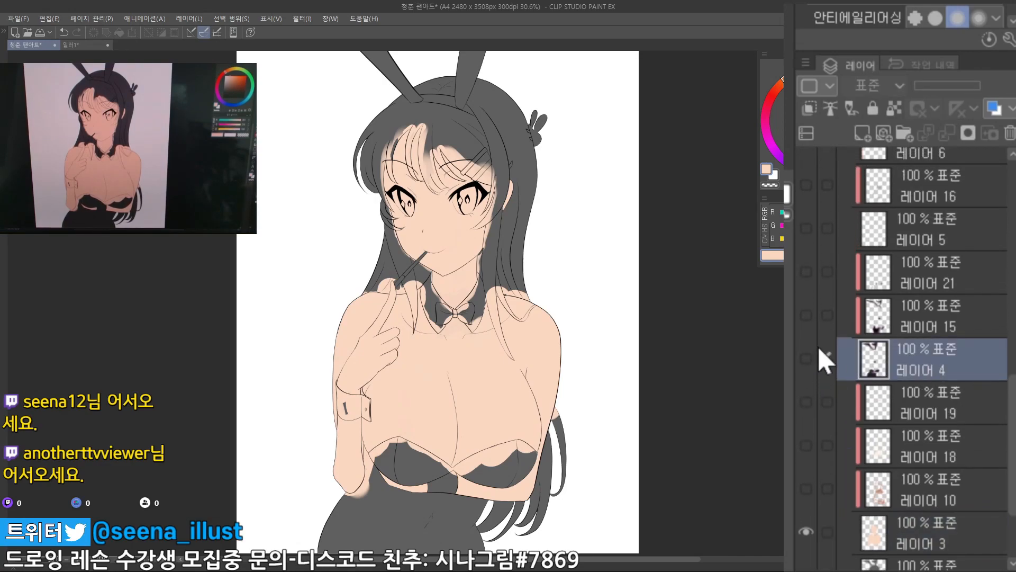
{"action": "left_click", "coordinate": [805, 360]}
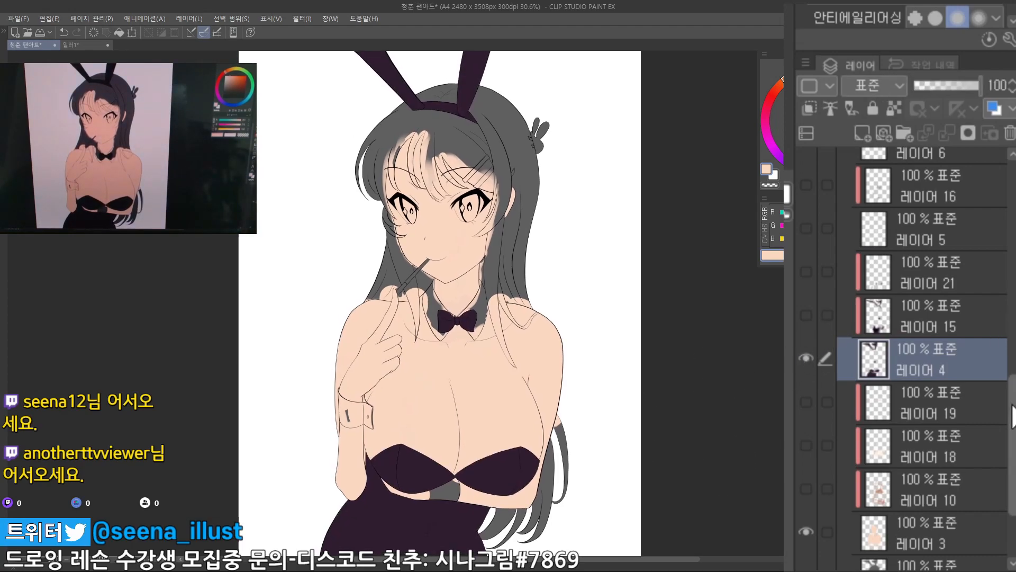
Select 레이어 5 and toggle its visibility to present the white collar and cuff colour, leaving it shown
{"action": "scroll", "coordinate": [967, 373], "scroll_direction": "up", "scroll_amount": 4}
{"action": "left_click", "coordinate": [967, 372]}
{"action": "left_click", "coordinate": [806, 378]}
{"action": "left_click", "coordinate": [805, 376]}
{"action": "left_click", "coordinate": [804, 374]}
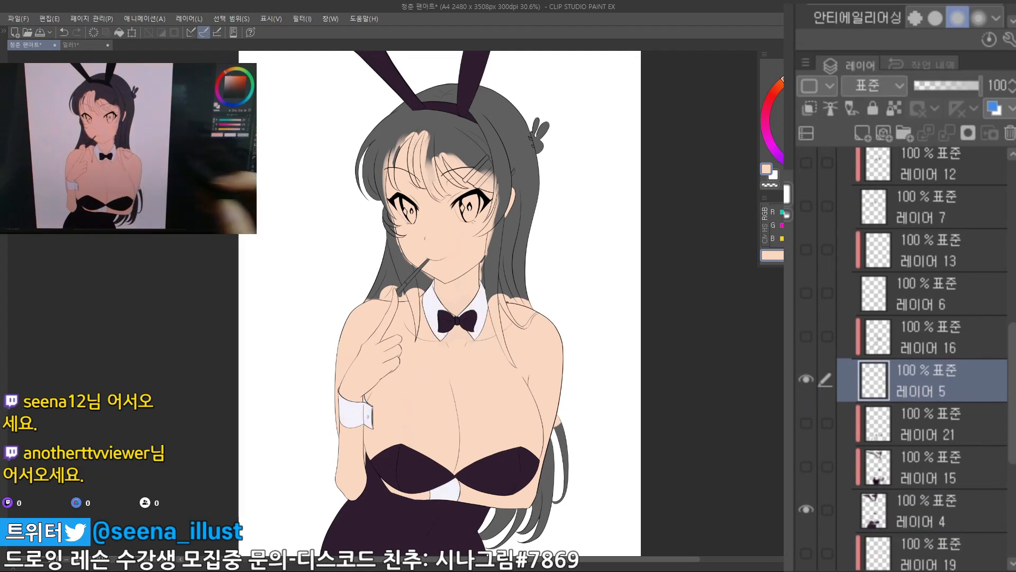
Select 레이어 6 and toggle its visibility to present the whites of the eyes, leaving it shown
{"action": "scroll", "coordinate": [932, 413], "scroll_direction": "up", "scroll_amount": 3}
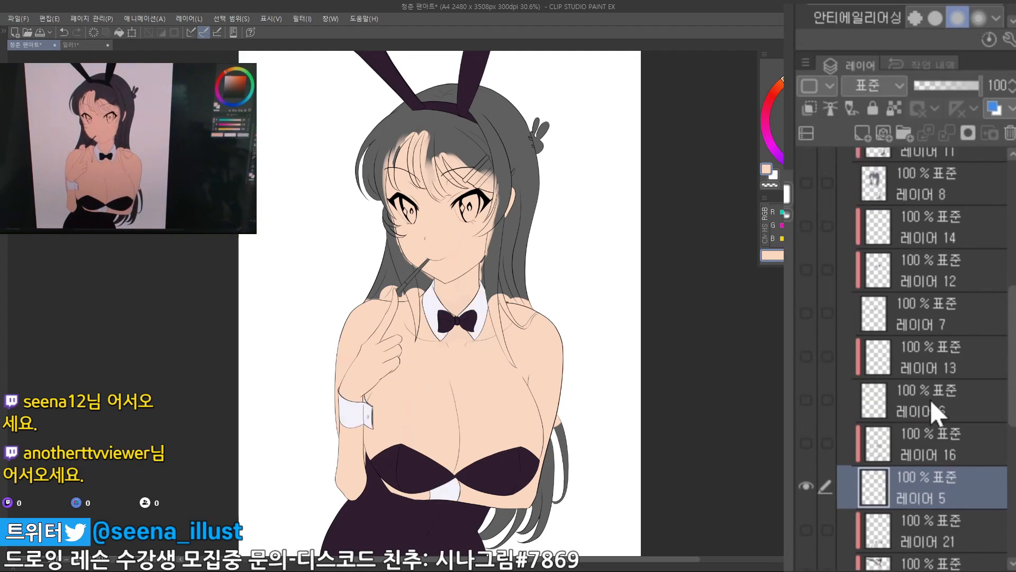
{"action": "left_click", "coordinate": [931, 407]}
{"action": "left_click", "coordinate": [807, 394]}
{"action": "left_click", "coordinate": [808, 393]}
{"action": "left_click", "coordinate": [808, 391]}
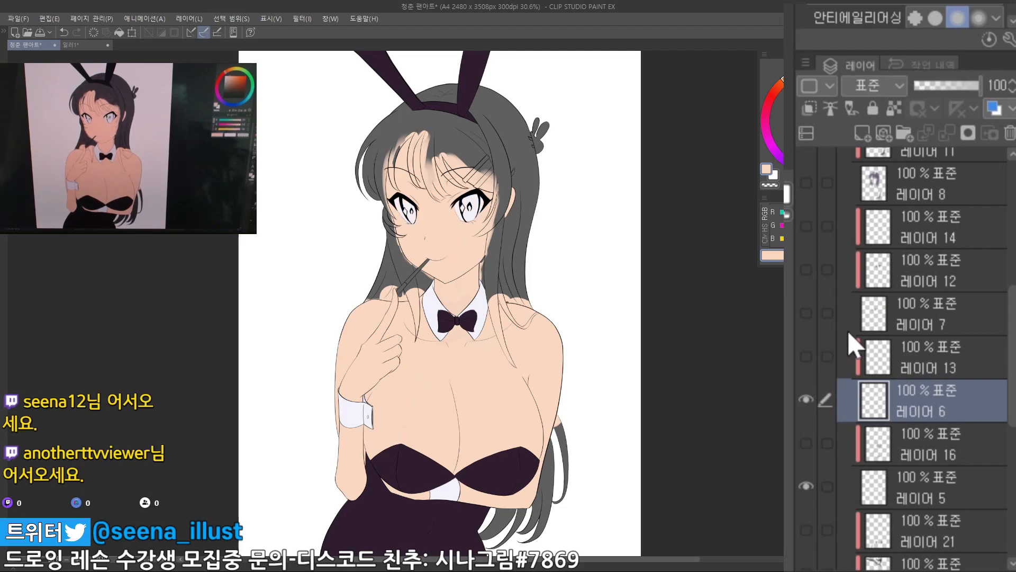
Select 레이어 7 and toggle its visibility to present the purple iris colour, leaving it shown
{"action": "scroll", "coordinate": [932, 360], "scroll_direction": "up", "scroll_amount": 2}
{"action": "left_click", "coordinate": [844, 359]}
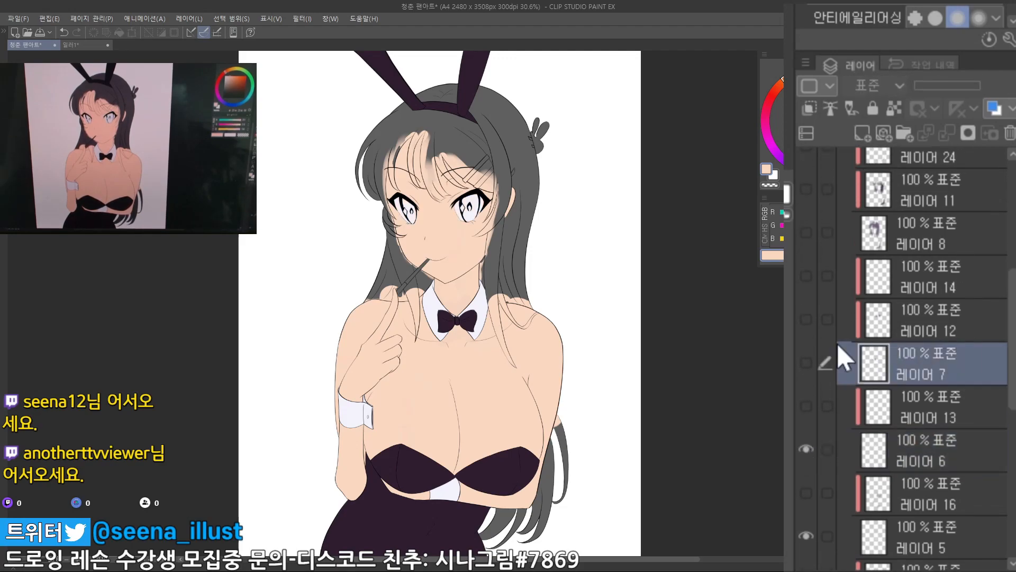
{"action": "left_click", "coordinate": [806, 359]}
{"action": "left_click", "coordinate": [803, 361]}
{"action": "left_click", "coordinate": [805, 362]}
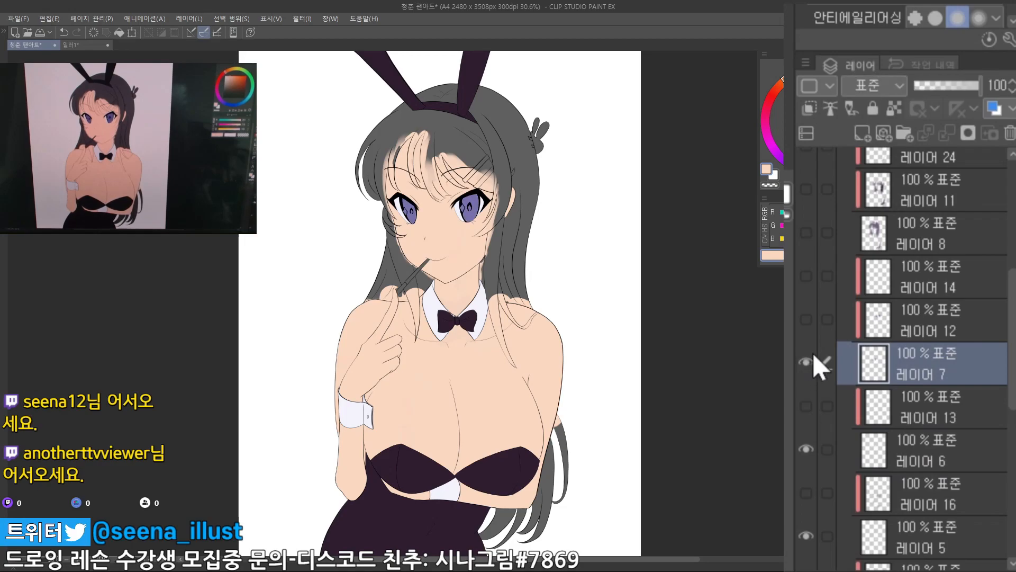
Select the purple hair colour layer 레이어 8 and show it
{"action": "scroll", "coordinate": [1012, 332], "scroll_direction": "up", "scroll_amount": 2}
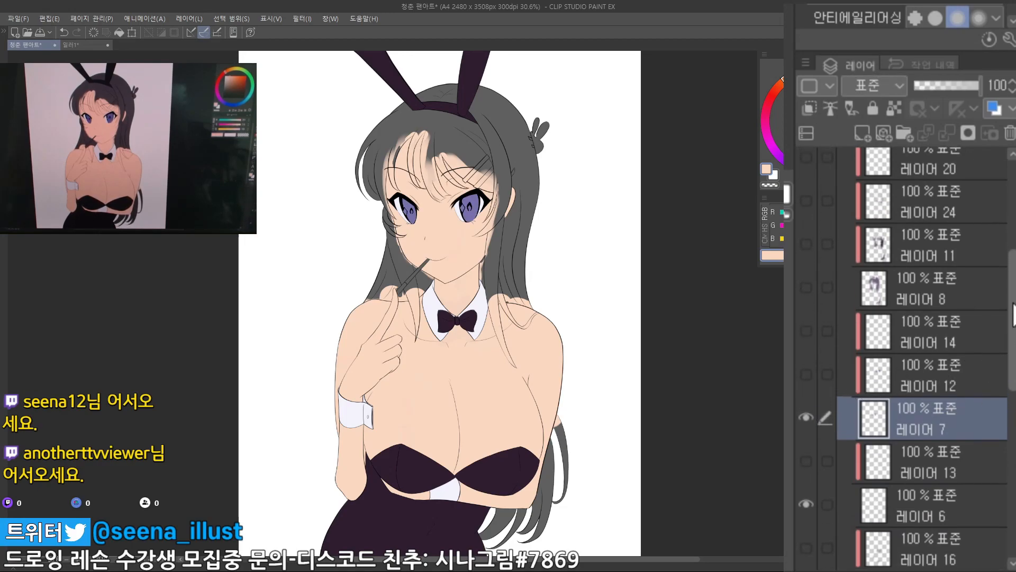
{"action": "scroll", "coordinate": [980, 333], "scroll_direction": "up", "scroll_amount": 3}
{"action": "left_click", "coordinate": [826, 367]}
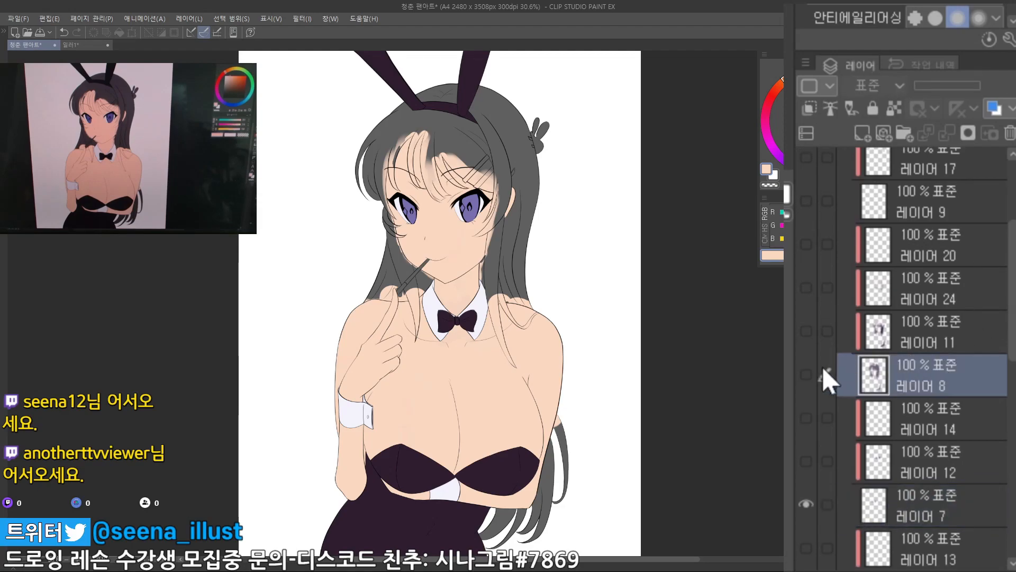
{"action": "left_click", "coordinate": [806, 374]}
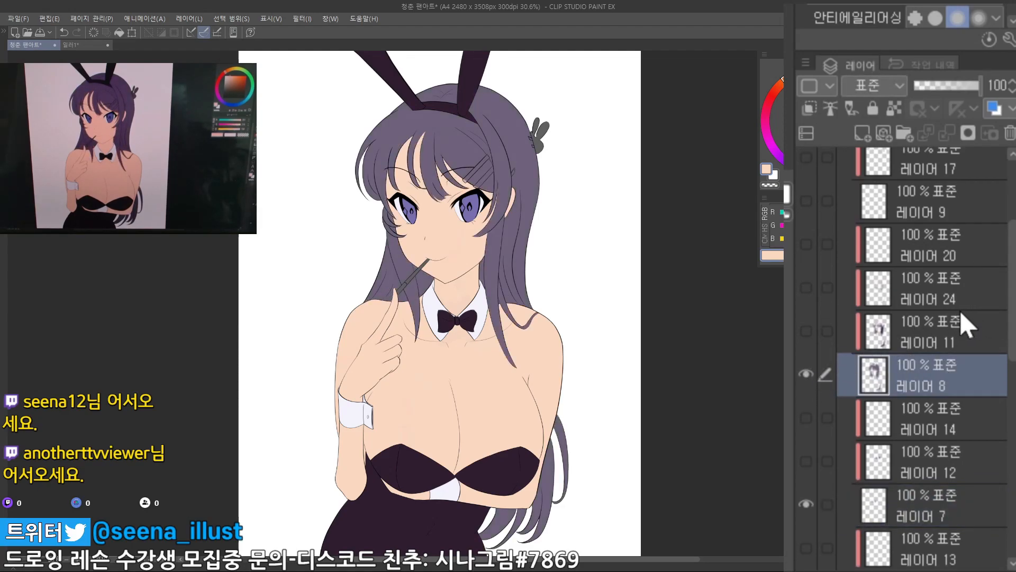
Select 레이어 9 and show its colours for the hairpins and the rabbit hair ornament
{"action": "scroll", "coordinate": [1013, 325], "scroll_direction": "up", "scroll_amount": 1}
{"action": "scroll", "coordinate": [991, 295], "scroll_direction": "up", "scroll_amount": 4}
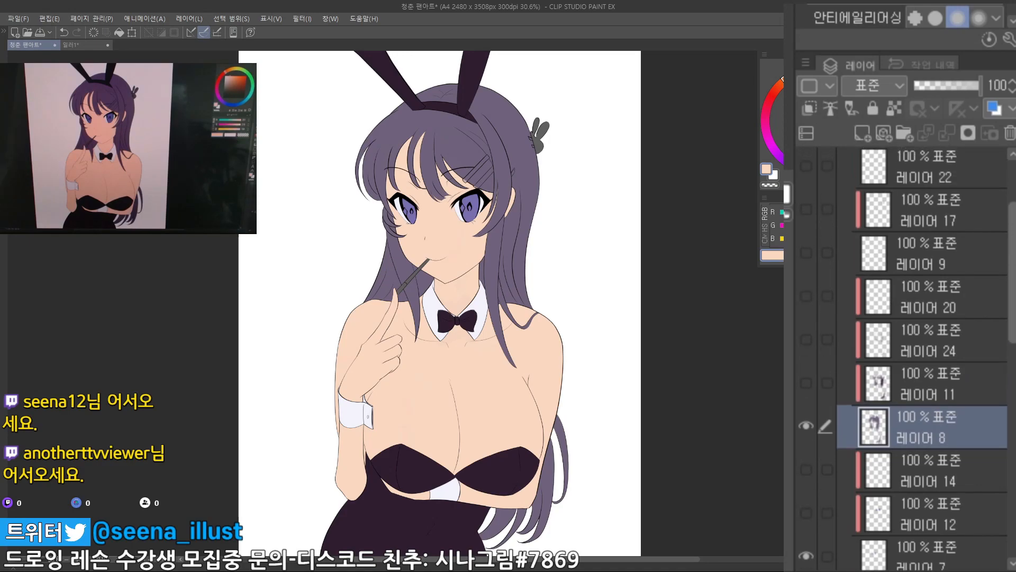
{"action": "left_click", "coordinate": [818, 321]}
{"action": "left_click", "coordinate": [805, 311]}
{"action": "left_click", "coordinate": [804, 314]}
{"action": "left_click", "coordinate": [808, 316]}
{"action": "left_click", "coordinate": [809, 315]}
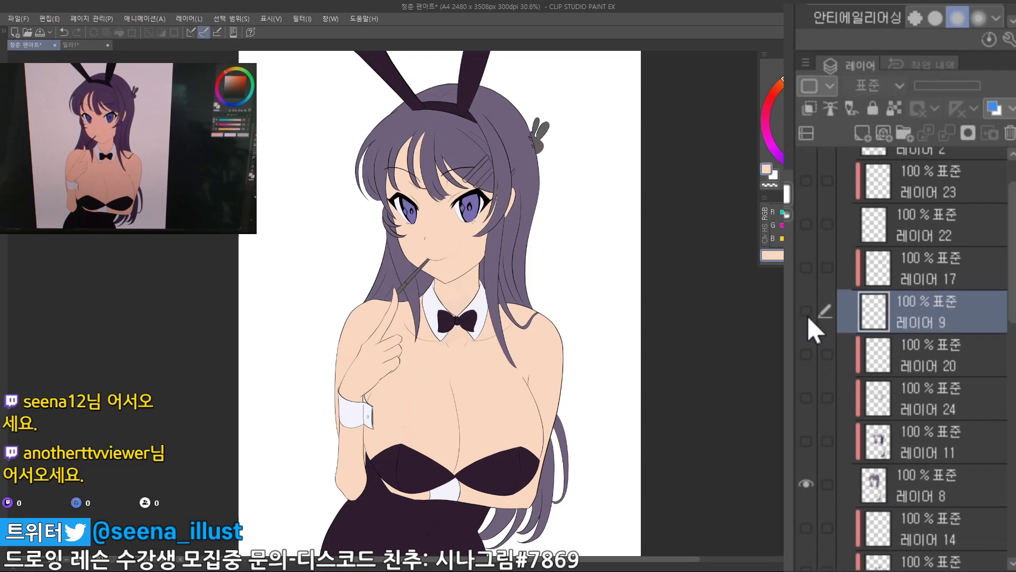
{"action": "left_click", "coordinate": [809, 313]}
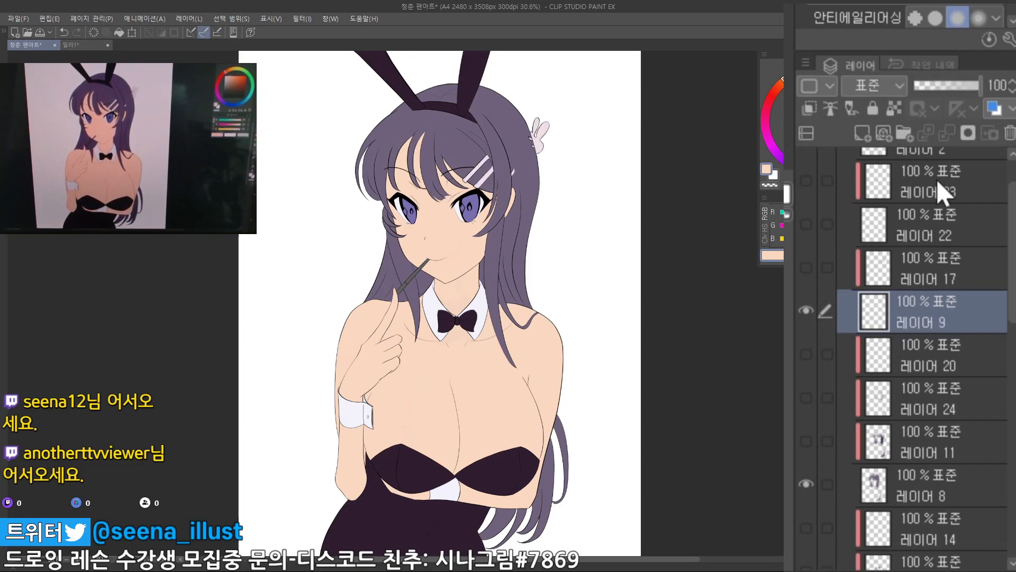
Select 레이어 22 and toggle its visibility to present the snack stick's colour, leaving it shown
{"action": "scroll", "coordinate": [932, 294], "scroll_direction": "up", "scroll_amount": 3}
{"action": "left_click", "coordinate": [906, 294]}
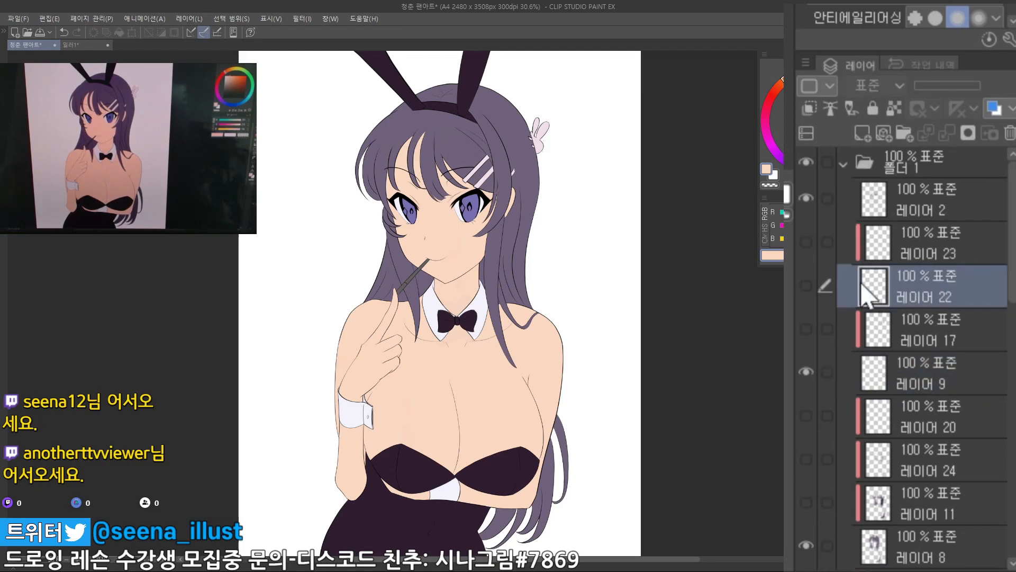
{"action": "left_click", "coordinate": [805, 288]}
{"action": "left_click", "coordinate": [803, 290]}
{"action": "left_click", "coordinate": [801, 290]}
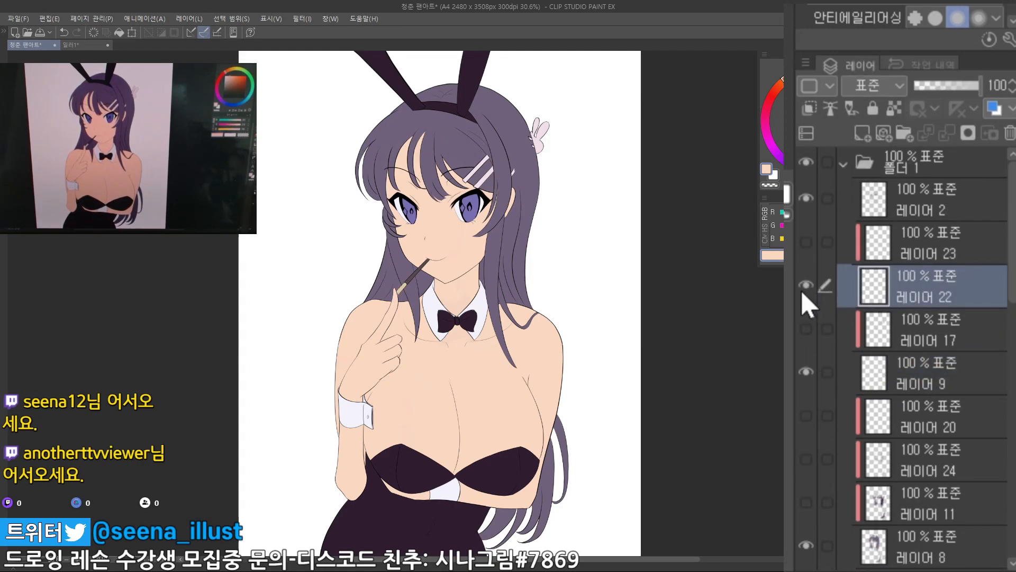
{"action": "left_click", "coordinate": [807, 288]}
{"action": "left_click", "coordinate": [807, 288]}
Review the whole flat-coloured figure and select the skin layer 레이어 3
{"action": "left_click_drag", "start_coordinate": [576, 234], "coordinate": [600, 279]}
{"action": "key", "text": "ctrl+z"}
{"action": "scroll", "coordinate": [612, 268], "scroll_direction": "down", "scroll_amount": 4}
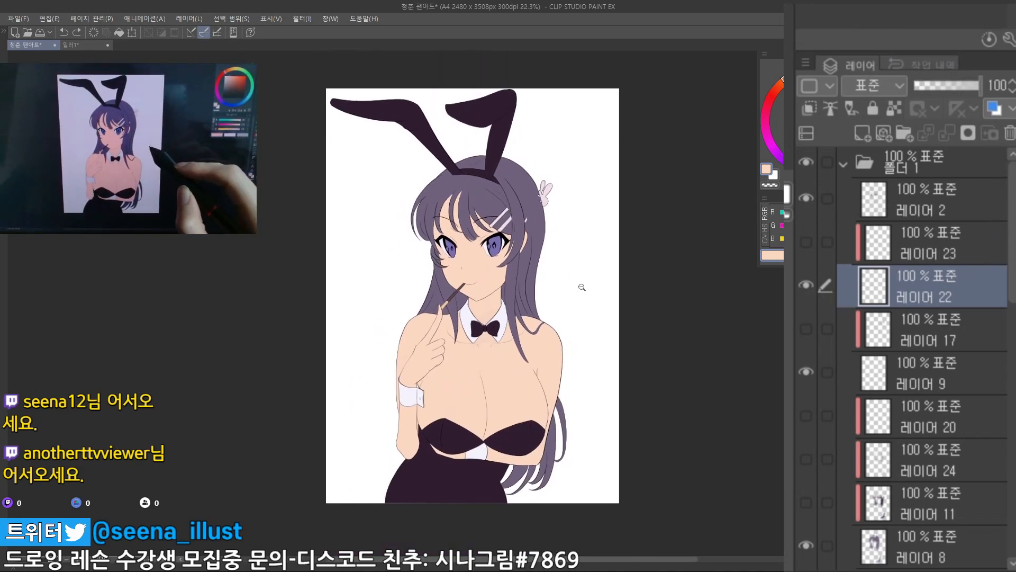
{"action": "scroll", "coordinate": [587, 290], "scroll_direction": "up", "scroll_amount": 2}
{"action": "left_click_drag", "start_coordinate": [579, 313], "coordinate": [579, 307]}
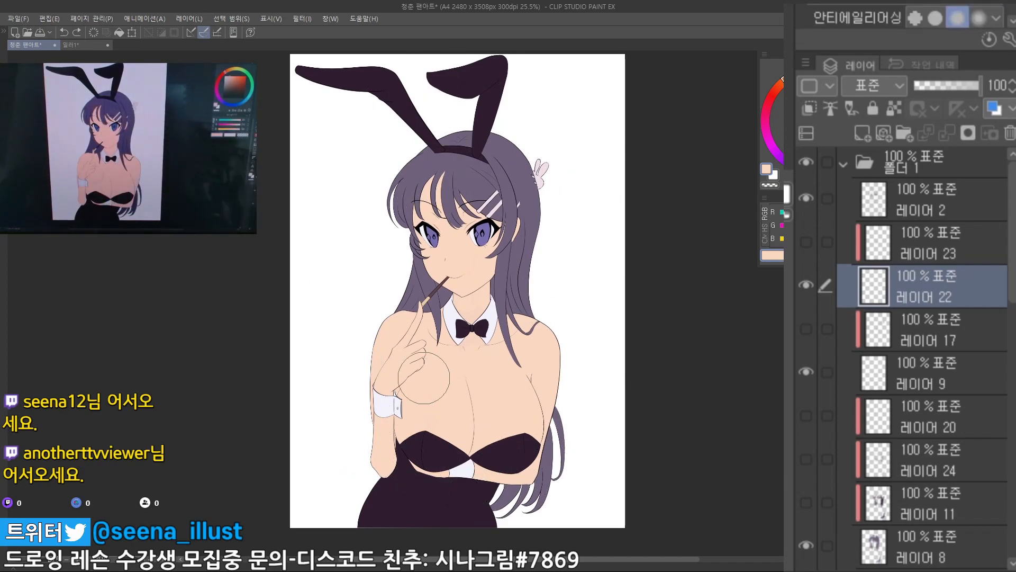
{"action": "left_click_drag", "start_coordinate": [1008, 233], "coordinate": [1013, 446]}
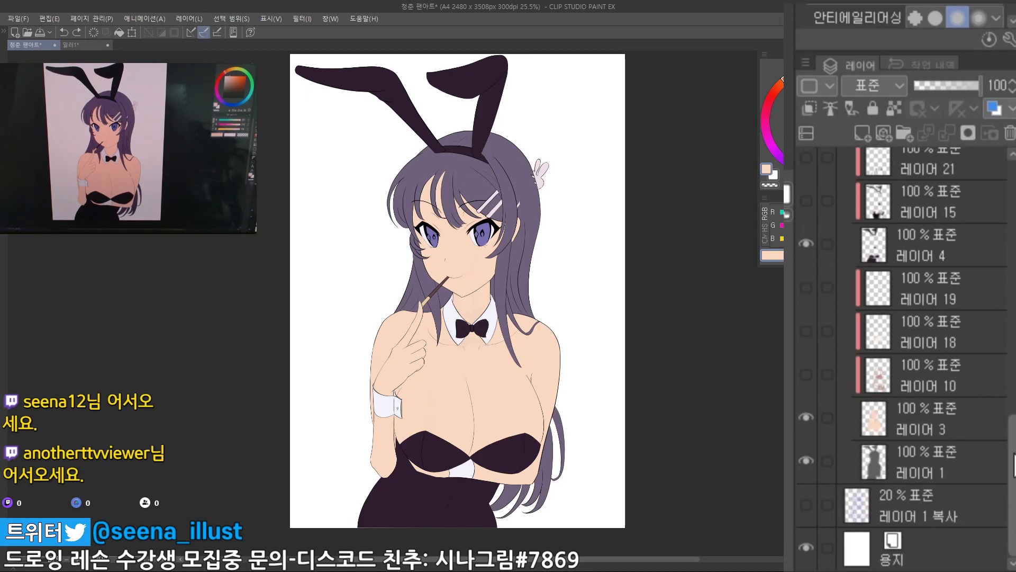
{"action": "left_click", "coordinate": [921, 424]}
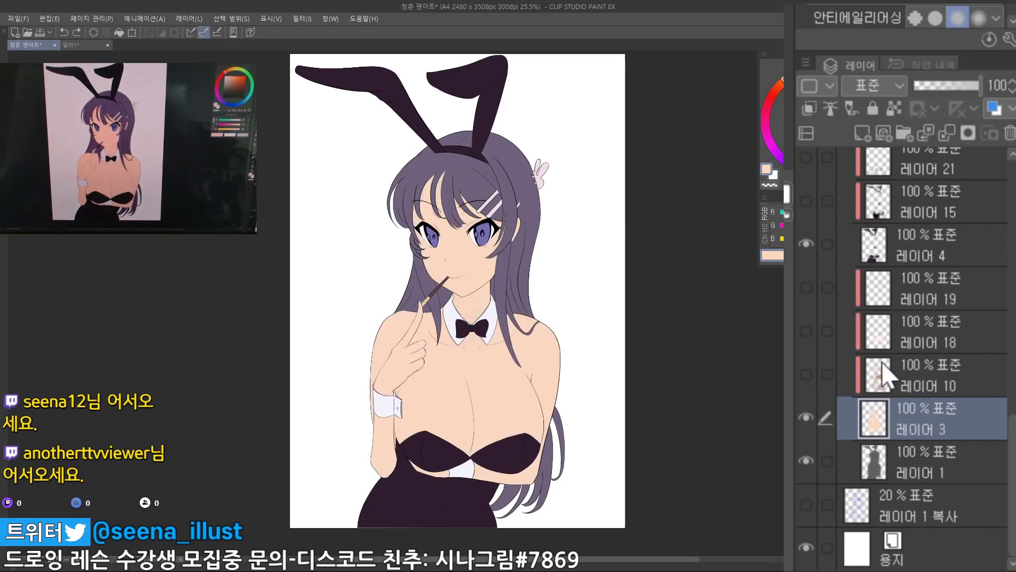
Select the clipped skin shading layer 레이어 10 and toggle its visibility to compare the shading, leaving it shown
{"action": "left_click", "coordinate": [904, 367]}
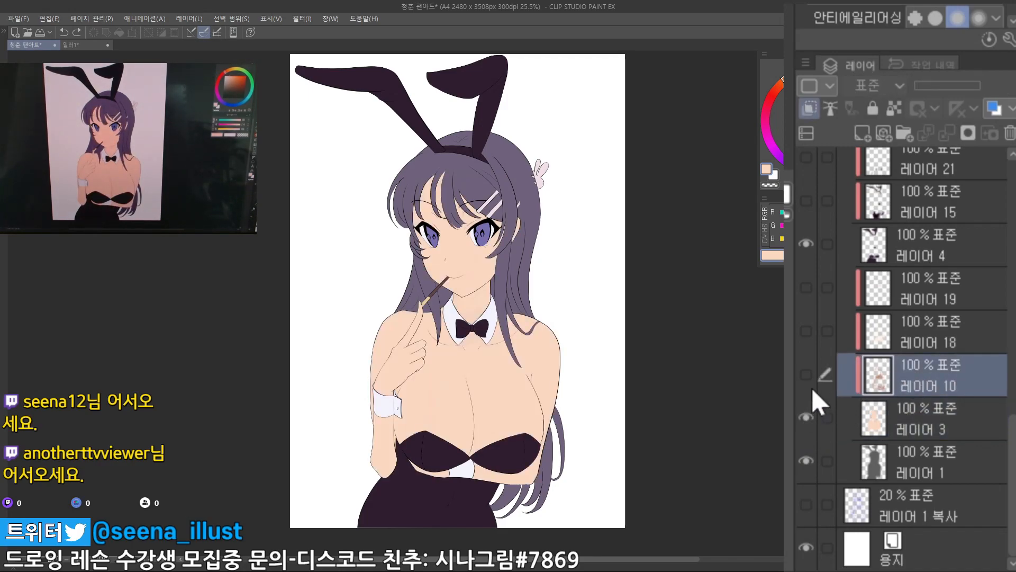
{"action": "left_click", "coordinate": [806, 374]}
{"action": "left_click", "coordinate": [807, 373]}
{"action": "left_click", "coordinate": [803, 374]}
{"action": "left_click", "coordinate": [802, 374]}
{"action": "left_click", "coordinate": [802, 374]}
{"action": "left_click", "coordinate": [801, 372]}
{"action": "left_click", "coordinate": [802, 372]}
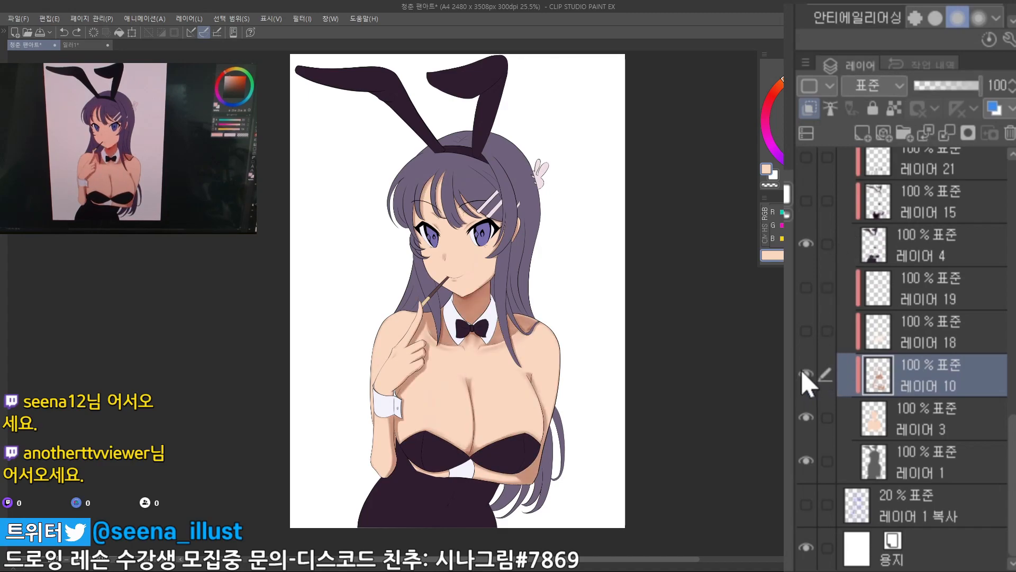
{"action": "left_click", "coordinate": [803, 372]}
{"action": "left_click", "coordinate": [804, 372]}
Pick the brown shadow colour beneath the bust and compare the skin with 레이어 10 hidden and shown
{"action": "left_click_drag", "start_coordinate": [737, 412], "coordinate": [738, 415]}
{"action": "left_click", "coordinate": [537, 472], "text": "alt"}
{"action": "left_click", "coordinate": [806, 376]}
{"action": "left_click", "coordinate": [805, 376]}
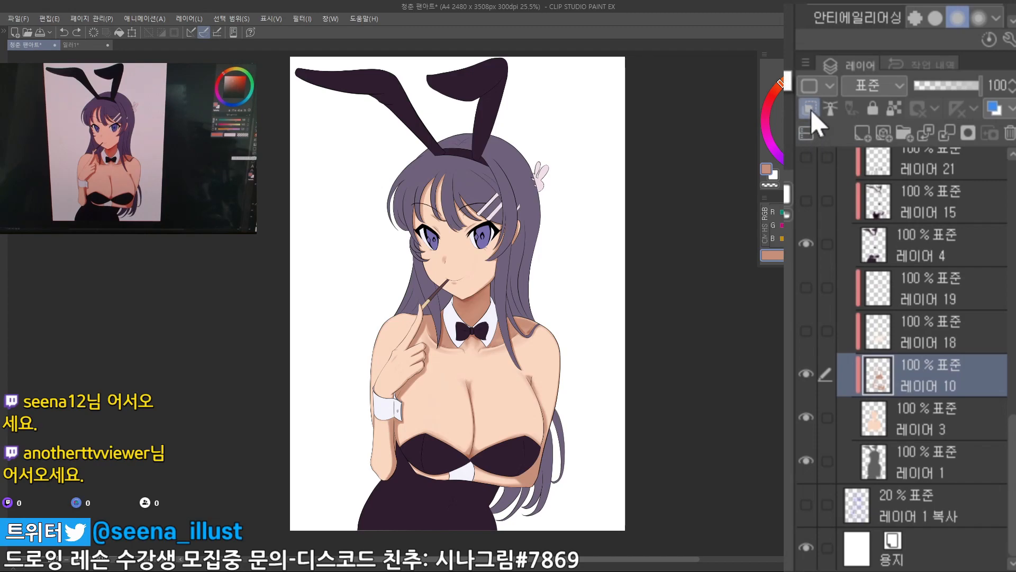
Toggle the clipping of 레이어 10 onto the skin layer 레이어 3, leaving it clipped and 레이어 10 selected
{"action": "left_click", "coordinate": [806, 111]}
{"action": "left_click", "coordinate": [805, 112]}
{"action": "left_click", "coordinate": [811, 109]}
{"action": "left_click", "coordinate": [811, 109]}
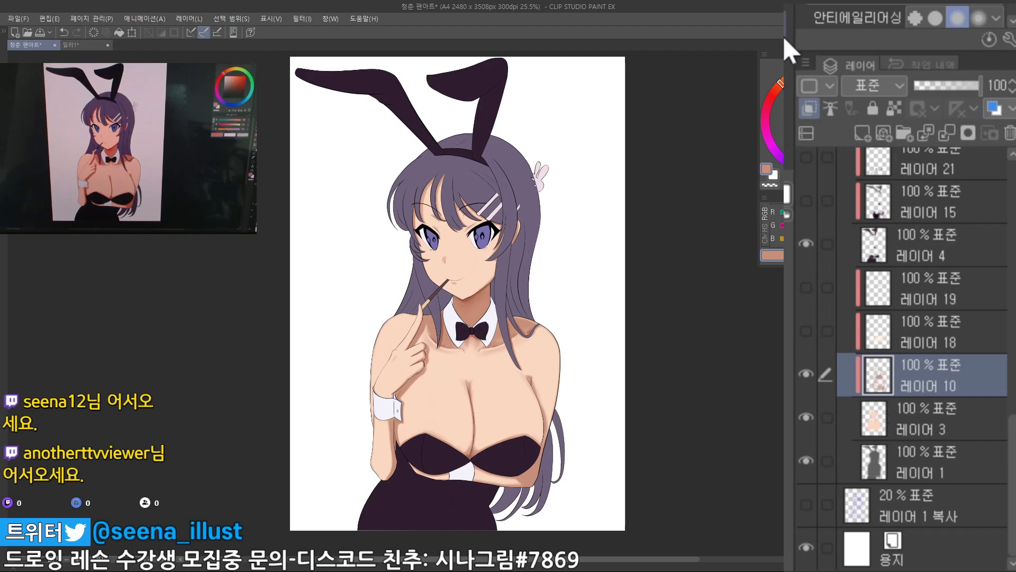
{"action": "left_click", "coordinate": [906, 424]}
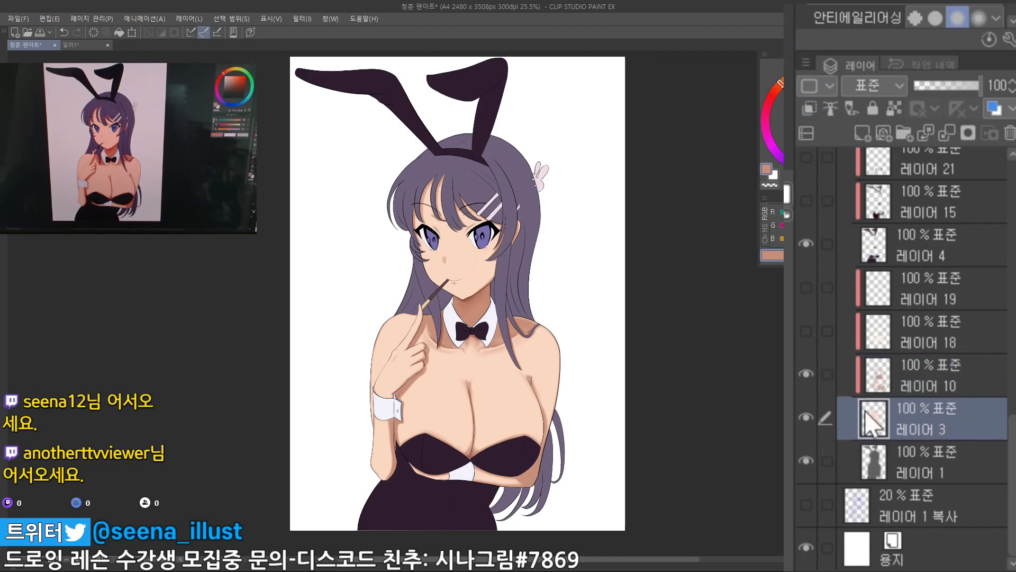
{"action": "left_click", "coordinate": [912, 389]}
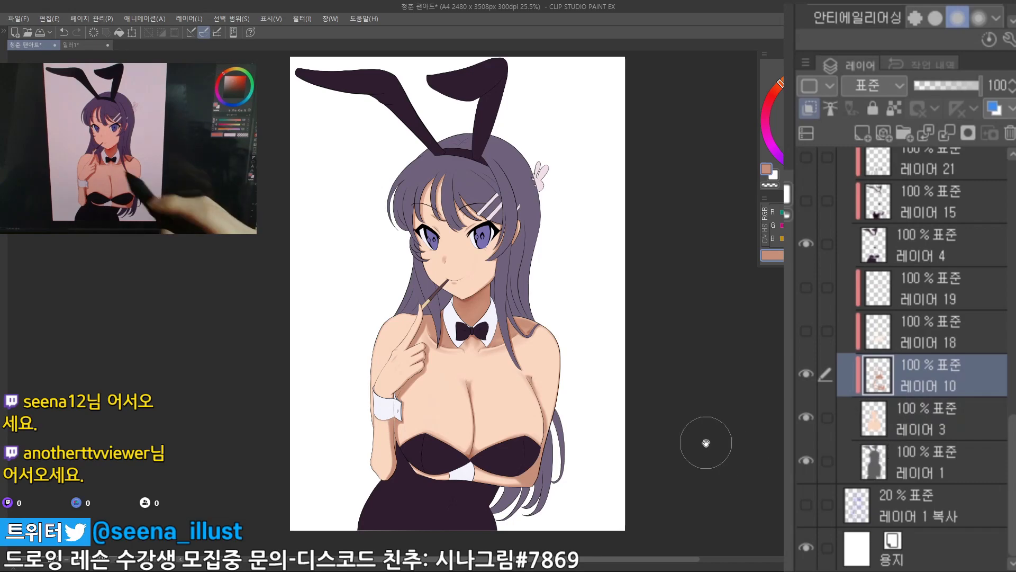
Brush test strokes over the shoulder and the hair area on 레이어 10 to demonstrate clipping to the skin, undoing each one
{"action": "left_click_drag", "start_coordinate": [447, 347], "coordinate": [452, 347]}
{"action": "left_click_drag", "start_coordinate": [558, 331], "coordinate": [535, 370]}
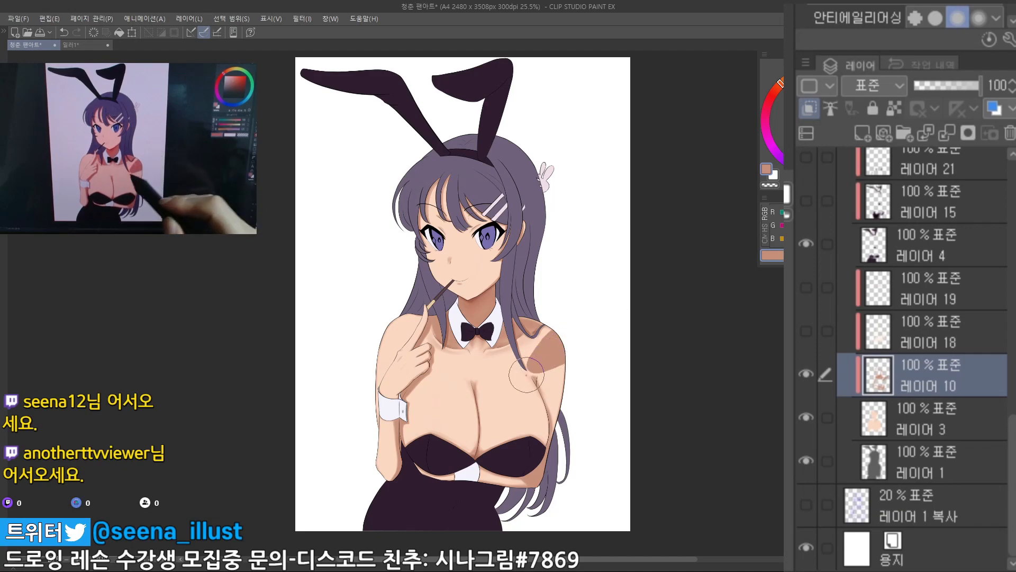
{"action": "key", "text": "ctrl+z"}
{"action": "key", "text": "ctrl+z"}
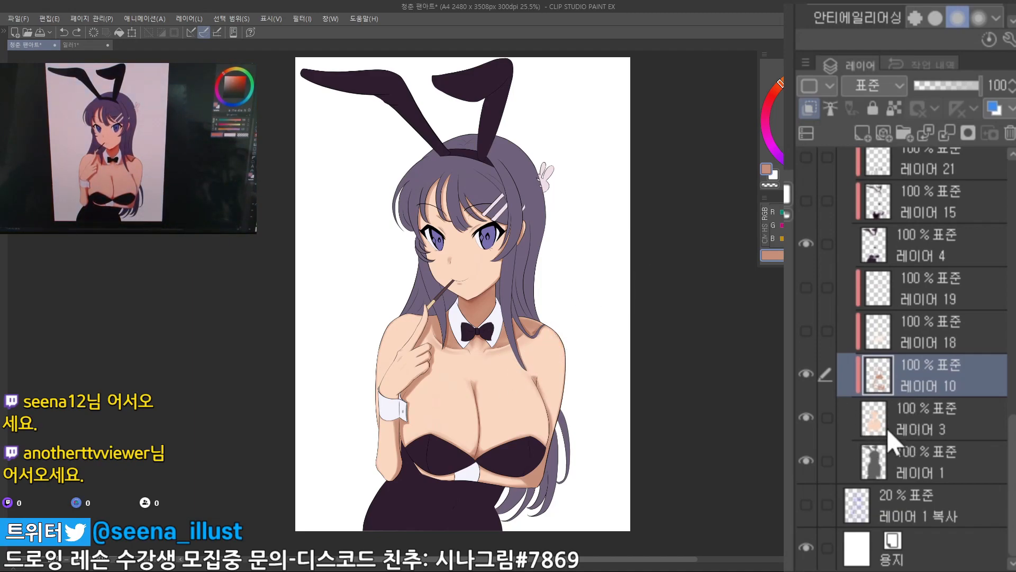
{"action": "left_click", "coordinate": [806, 417]}
{"action": "left_click", "coordinate": [806, 417]}
{"action": "mouse_move", "coordinate": [532, 344]}
{"action": "left_mouse_down"}
{"action": "mouse_move", "coordinate": [515, 368]}
{"action": "mouse_move", "coordinate": [596, 316]}
{"action": "mouse_move", "coordinate": [541, 357]}
{"action": "mouse_move", "coordinate": [577, 341]}
{"action": "left_mouse_up"}
{"action": "key", "text": "ctrl+z"}
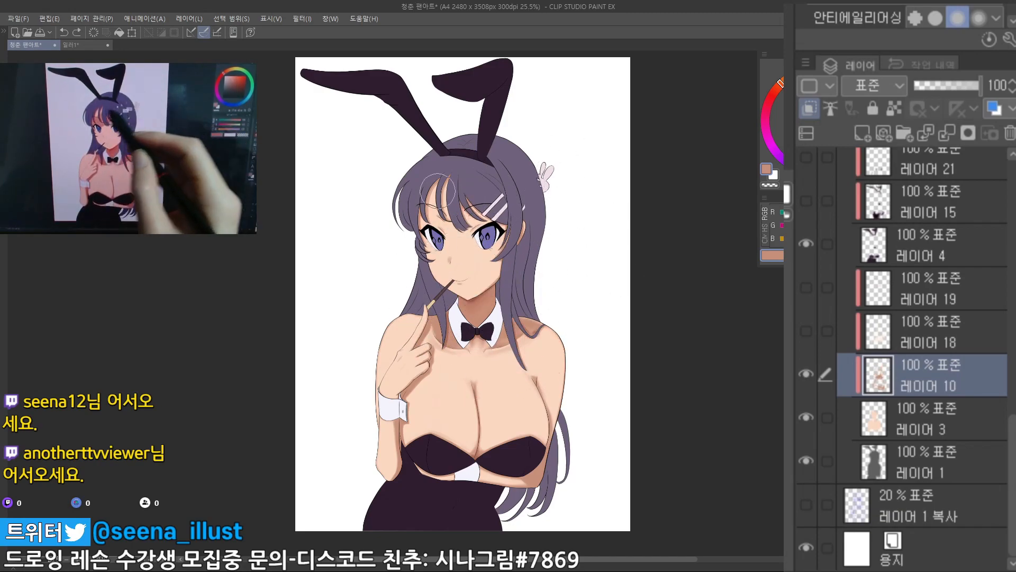
{"action": "left_click_drag", "start_coordinate": [418, 272], "coordinate": [595, 192]}
{"action": "key", "text": "ctrl+z"}
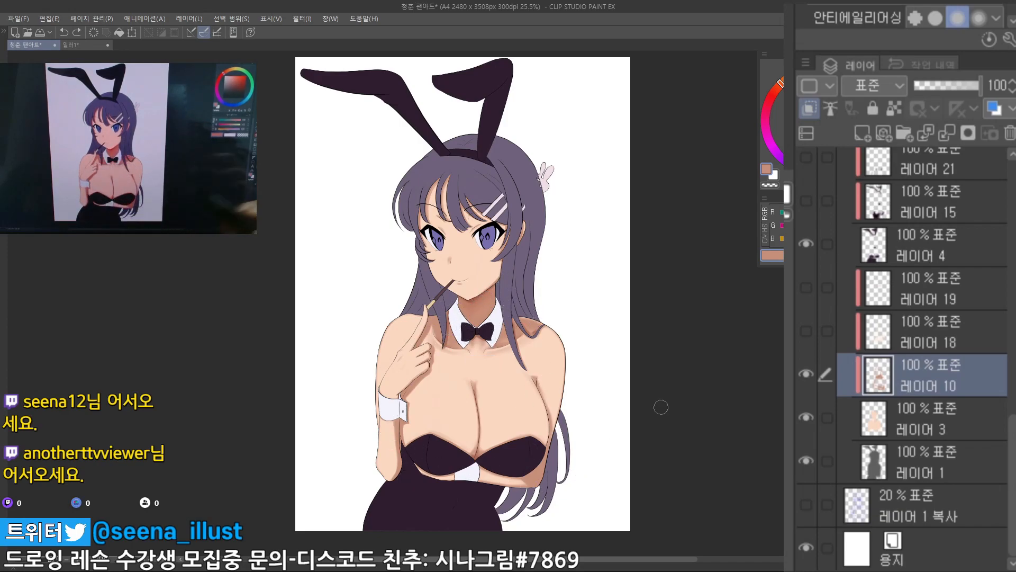
Select the outfit colour layer 레이어 4 and toggle its visibility to present the flat colour, leaving it shown
{"action": "left_click_drag", "start_coordinate": [1013, 445], "coordinate": [1013, 391]}
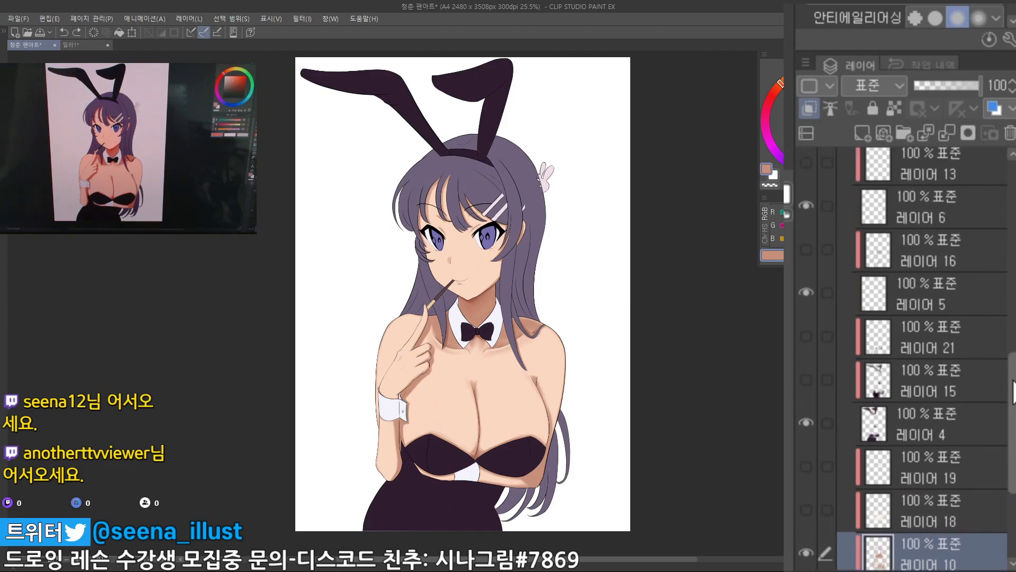
{"action": "left_click", "coordinate": [919, 421]}
{"action": "left_click", "coordinate": [806, 422]}
{"action": "left_click", "coordinate": [803, 419]}
{"action": "left_click", "coordinate": [804, 421]}
{"action": "left_click", "coordinate": [808, 423]}
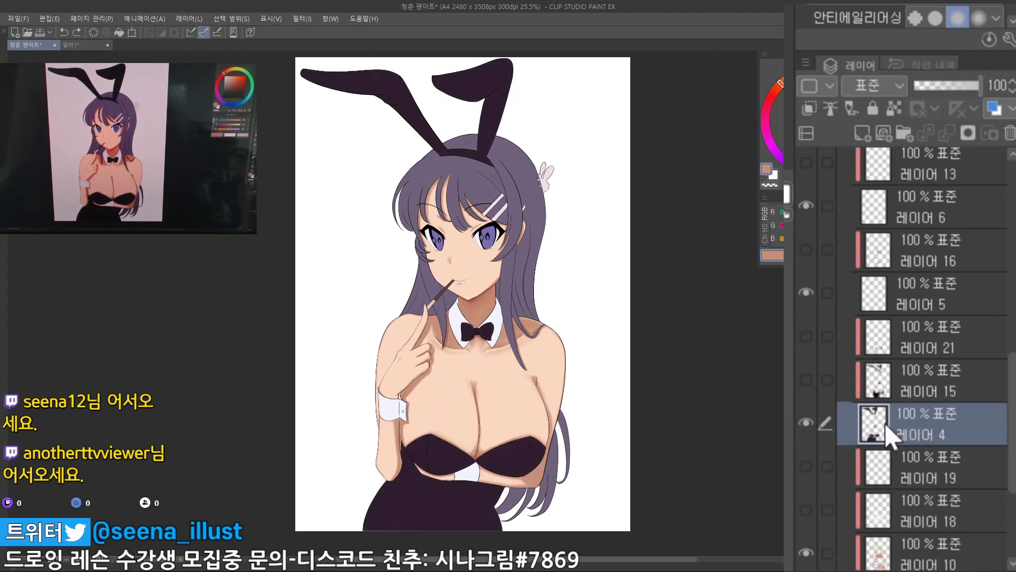
Show the outfit shading layer 레이어 15 and compare it unclipped and clipped to 레이어 4, leaving it clipped
{"action": "left_click", "coordinate": [840, 386]}
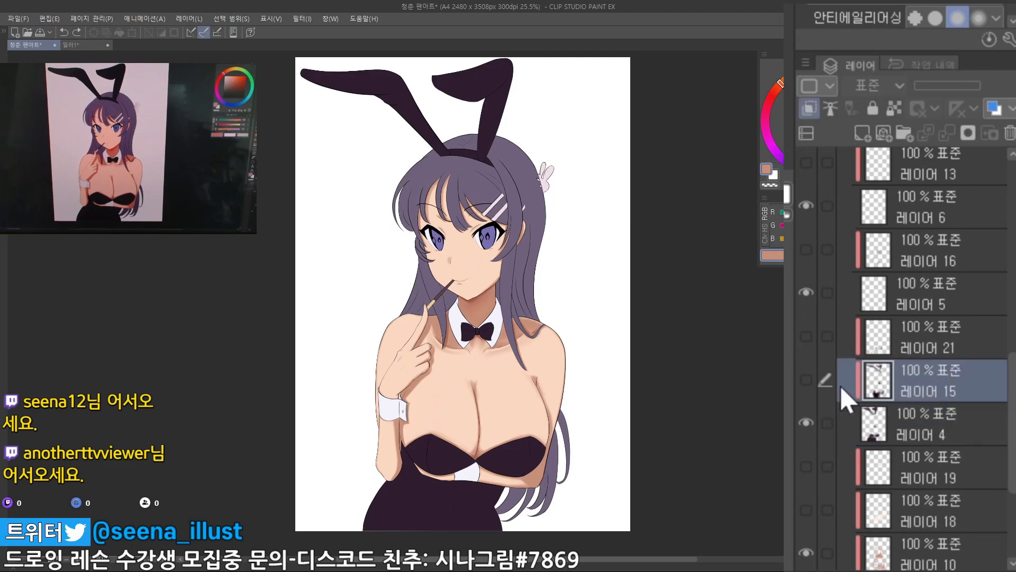
{"action": "left_click", "coordinate": [806, 380]}
{"action": "left_click", "coordinate": [809, 110]}
{"action": "left_click", "coordinate": [807, 109]}
{"action": "left_click", "coordinate": [806, 109]}
{"action": "left_click", "coordinate": [804, 113]}
{"action": "left_click", "coordinate": [802, 113]}
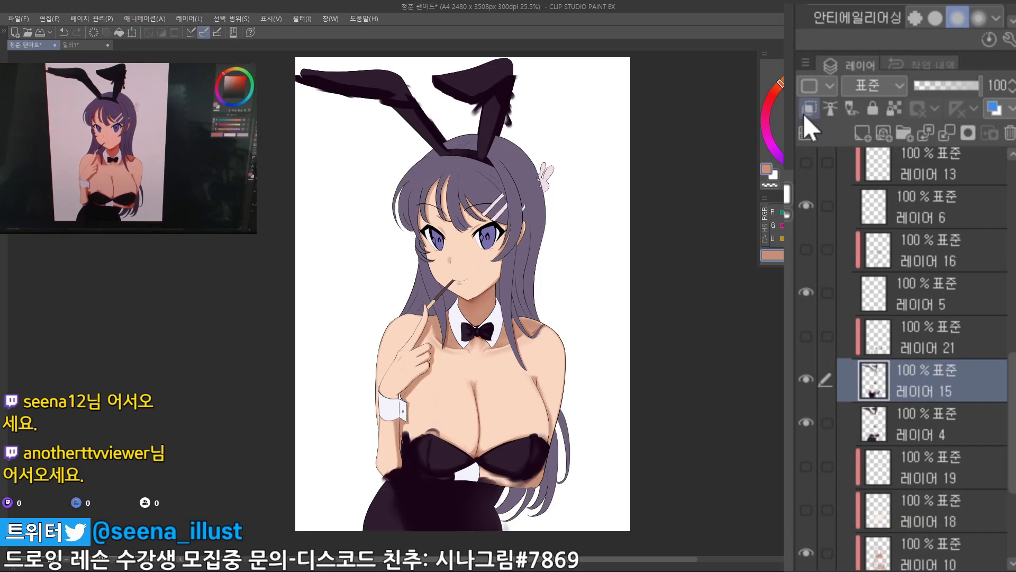
{"action": "left_click", "coordinate": [808, 110]}
{"action": "left_click", "coordinate": [809, 108]}
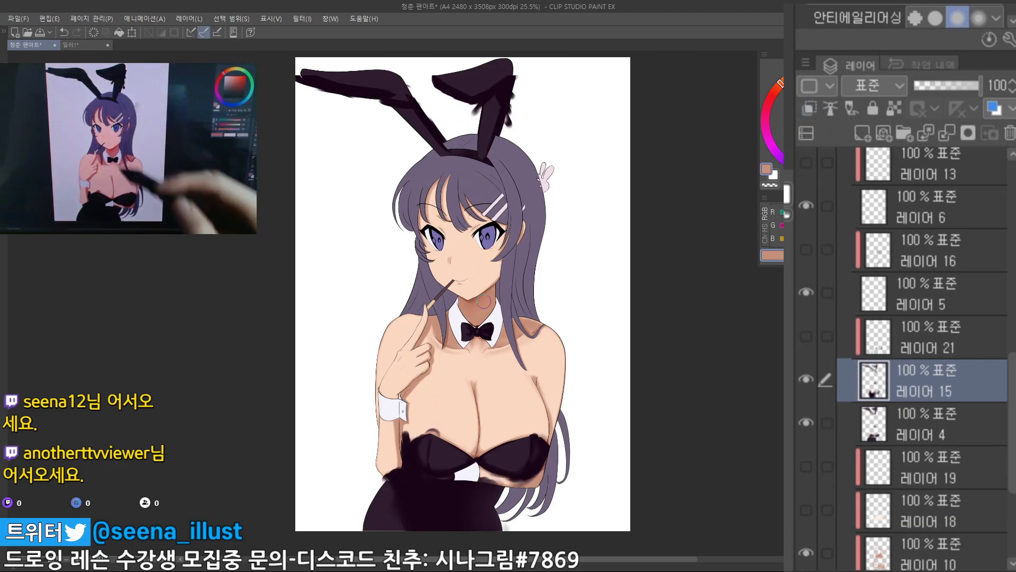
{"action": "left_click", "coordinate": [809, 108]}
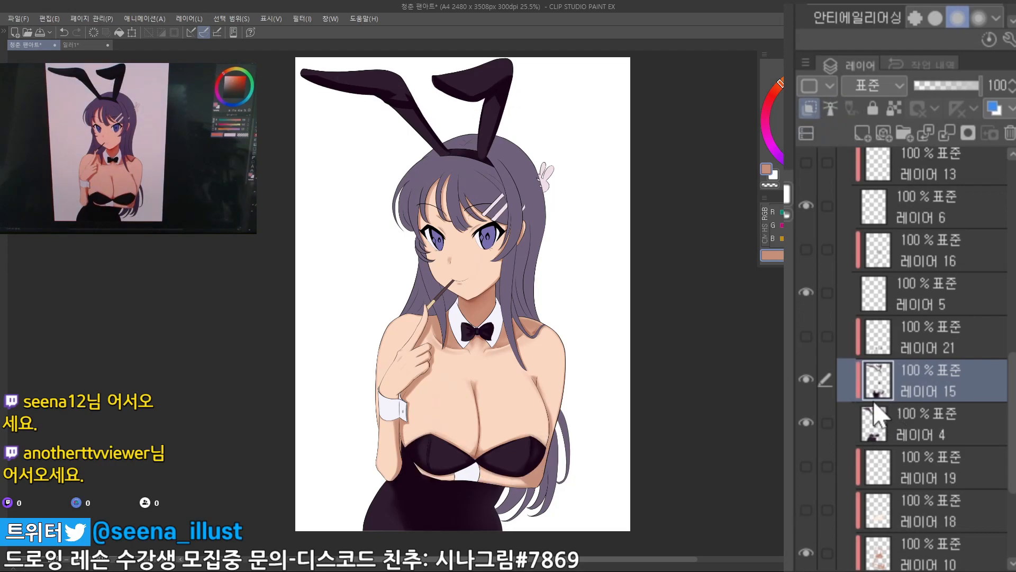
Hide 레이어 15 and toggle the visibility of the flat outfit layer 레이어 4, leaving 레이어 4 shown
{"action": "left_click", "coordinate": [807, 376]}
{"action": "left_click", "coordinate": [898, 424]}
{"action": "left_click", "coordinate": [807, 422]}
{"action": "left_click", "coordinate": [807, 423]}
{"action": "left_click", "coordinate": [806, 425]}
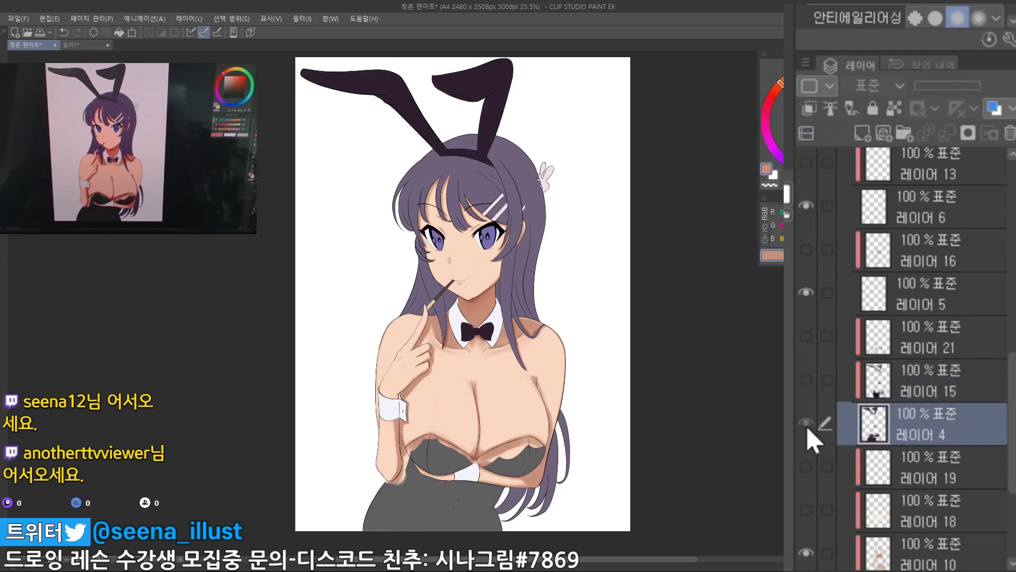
{"action": "left_click", "coordinate": [806, 423]}
{"action": "left_click", "coordinate": [806, 424]}
{"action": "left_click", "coordinate": [807, 423]}
Select and show the clipped shading layer 레이어 15, toggling its visibility to compare the outfit shading
{"action": "left_click", "coordinate": [930, 385]}
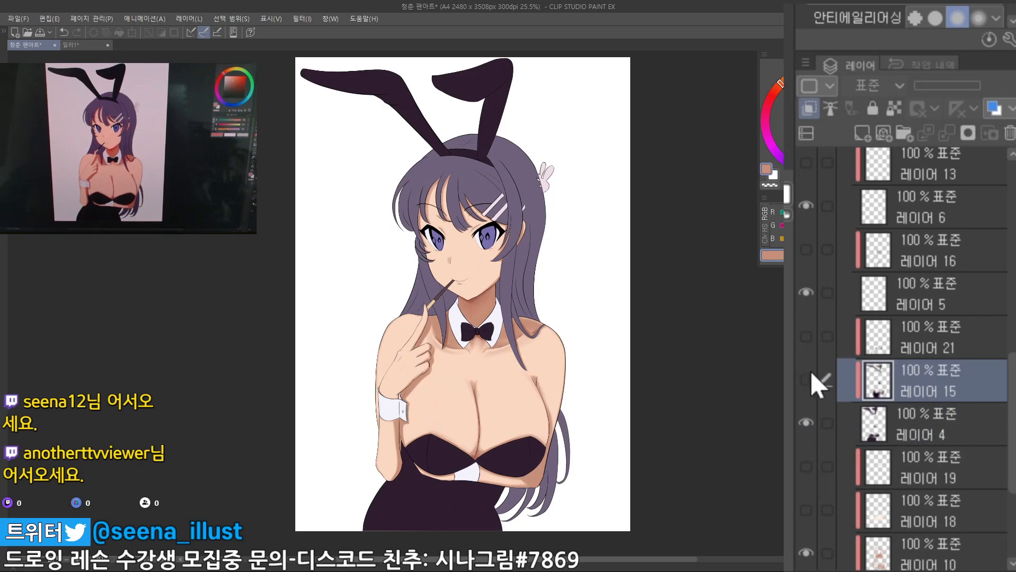
{"action": "left_click", "coordinate": [806, 376]}
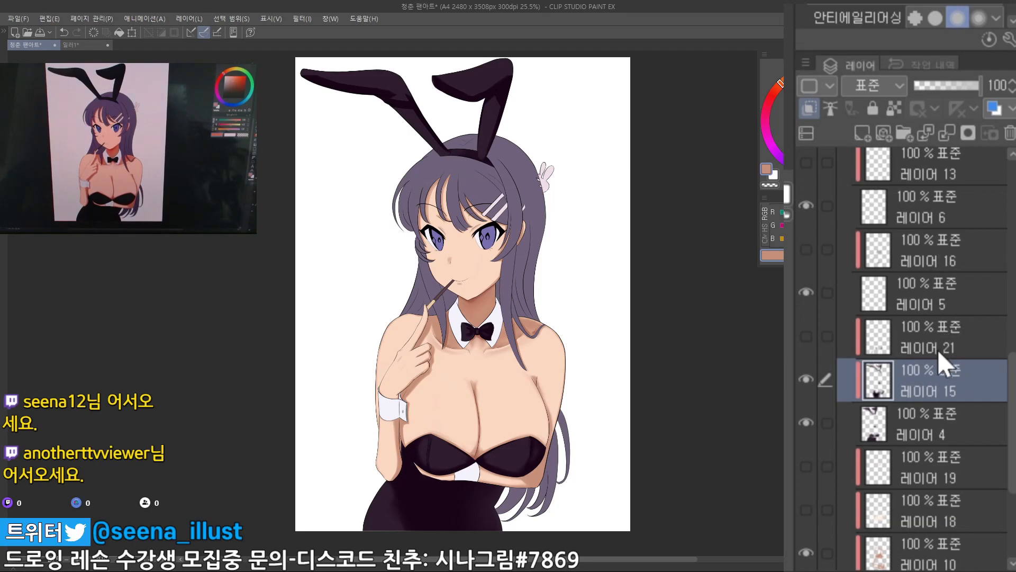
{"action": "left_click_drag", "start_coordinate": [1015, 395], "coordinate": [1015, 399]}
{"action": "left_click", "coordinate": [804, 366]}
{"action": "left_click", "coordinate": [808, 367]}
{"action": "left_click", "coordinate": [808, 367]}
{"action": "left_click", "coordinate": [808, 366]}
Compare the bodice shading up close with 레이어 15 hidden and shown, leaving it shown
{"action": "left_click_drag", "start_coordinate": [497, 472], "coordinate": [583, 399]}
{"action": "left_click", "coordinate": [809, 369]}
{"action": "left_click", "coordinate": [807, 368]}
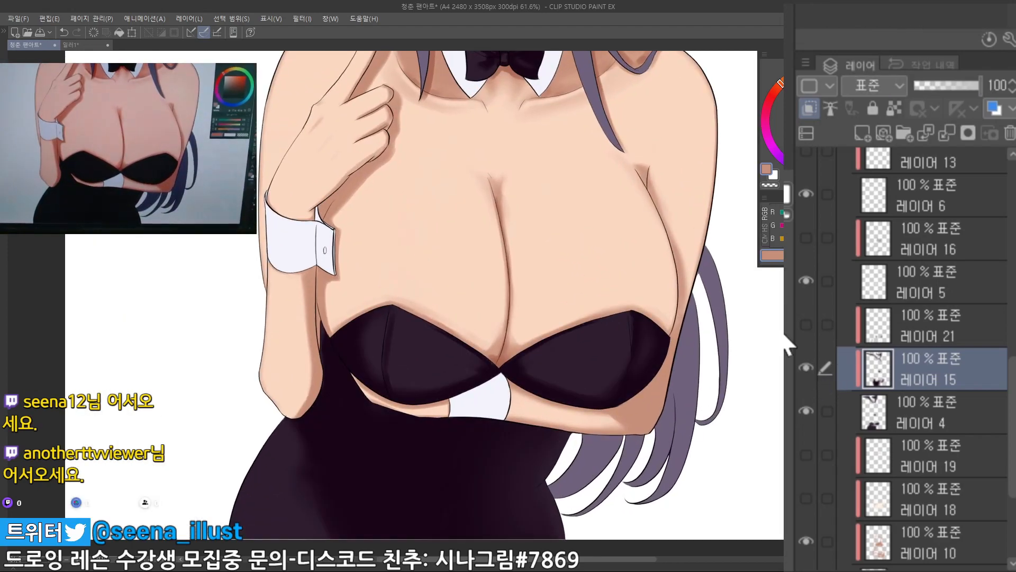
{"action": "left_click", "coordinate": [806, 368]}
{"action": "left_click", "coordinate": [805, 373]}
{"action": "left_click", "coordinate": [806, 370]}
{"action": "left_click", "coordinate": [806, 369]}
{"action": "left_click", "coordinate": [806, 370]}
{"action": "left_click", "coordinate": [807, 365]}
{"action": "left_click", "coordinate": [803, 369]}
{"action": "left_click", "coordinate": [803, 370]}
Select the collar and cuff colour layer 레이어 5 and toggle its visibility, leaving it shown
{"action": "left_click_drag", "start_coordinate": [746, 327], "coordinate": [635, 338]}
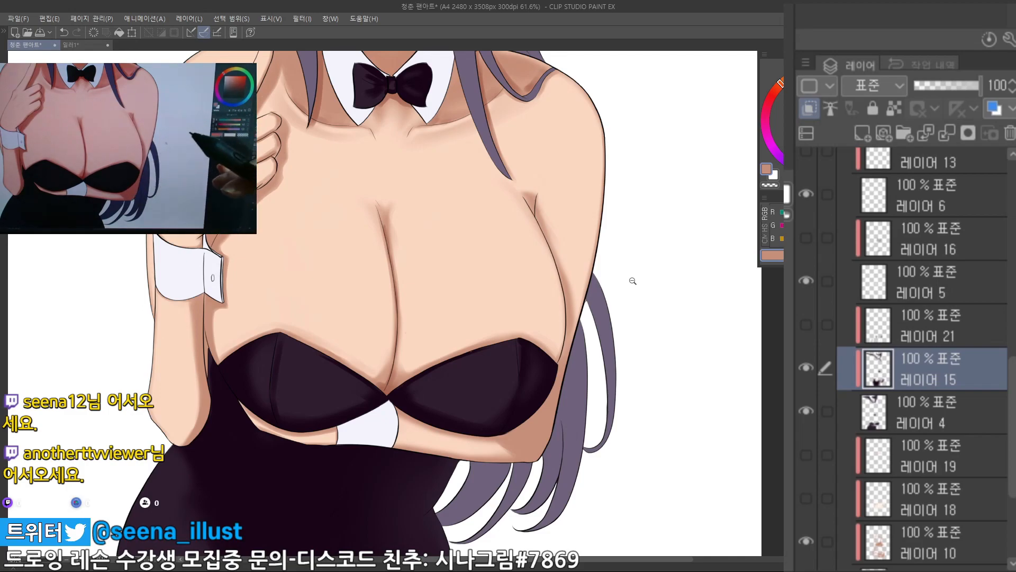
{"action": "left_click_drag", "start_coordinate": [633, 281], "coordinate": [566, 313]}
{"action": "left_click_drag", "start_coordinate": [653, 273], "coordinate": [604, 380]}
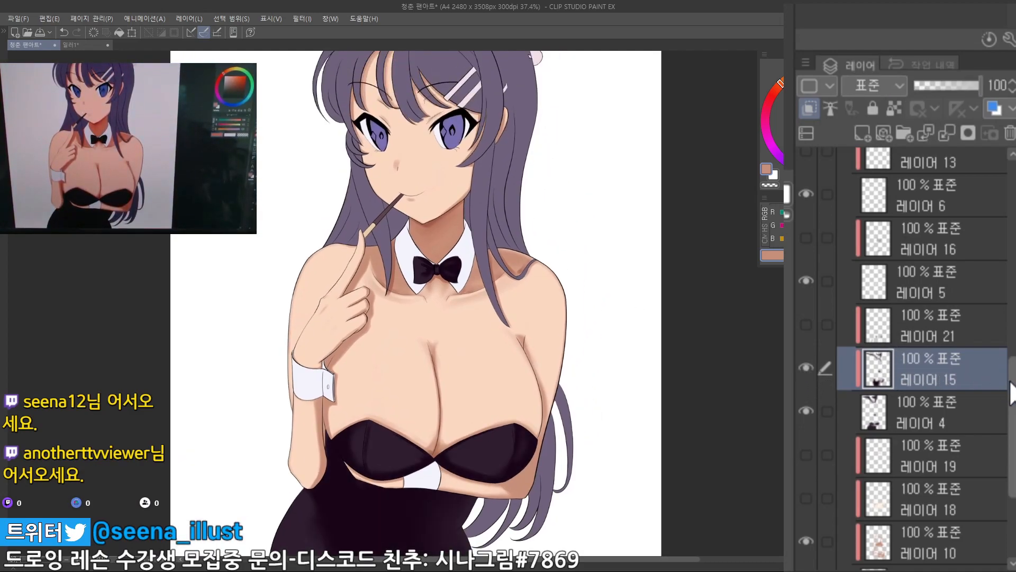
{"action": "scroll", "coordinate": [980, 371], "scroll_direction": "up", "scroll_amount": 3}
{"action": "left_click", "coordinate": [822, 421]}
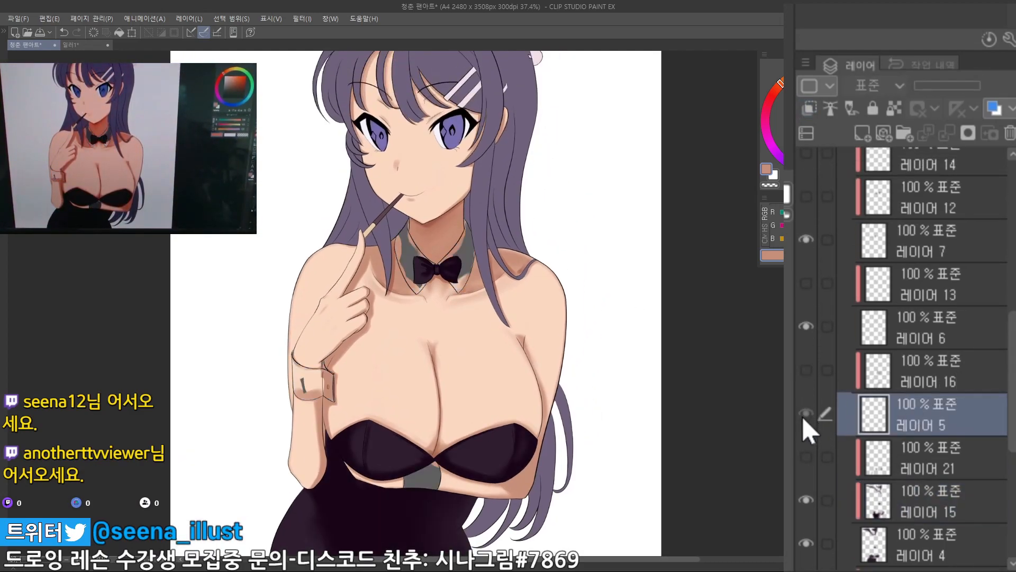
{"action": "key", "text": "ctrl+minus"}
{"action": "left_click", "coordinate": [803, 416]}
{"action": "left_click", "coordinate": [800, 418]}
{"action": "left_click", "coordinate": [802, 418]}
{"action": "left_click", "coordinate": [802, 418]}
Show the clipped layer 레이어 16 and review the shading on the white collar and cuffs
{"action": "left_click", "coordinate": [903, 374]}
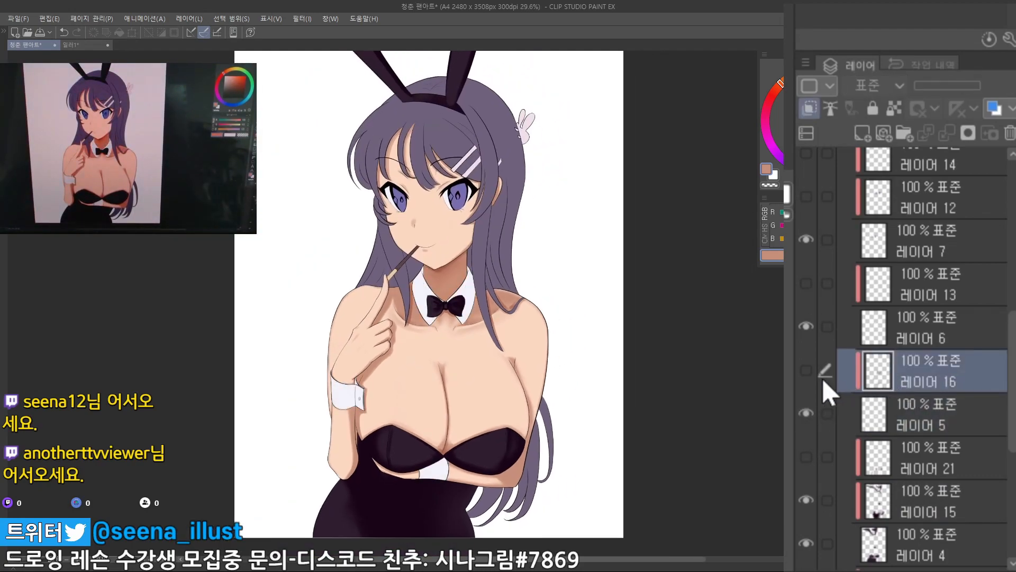
{"action": "left_click", "coordinate": [802, 371]}
{"action": "left_click_drag", "start_coordinate": [473, 270], "coordinate": [492, 276]}
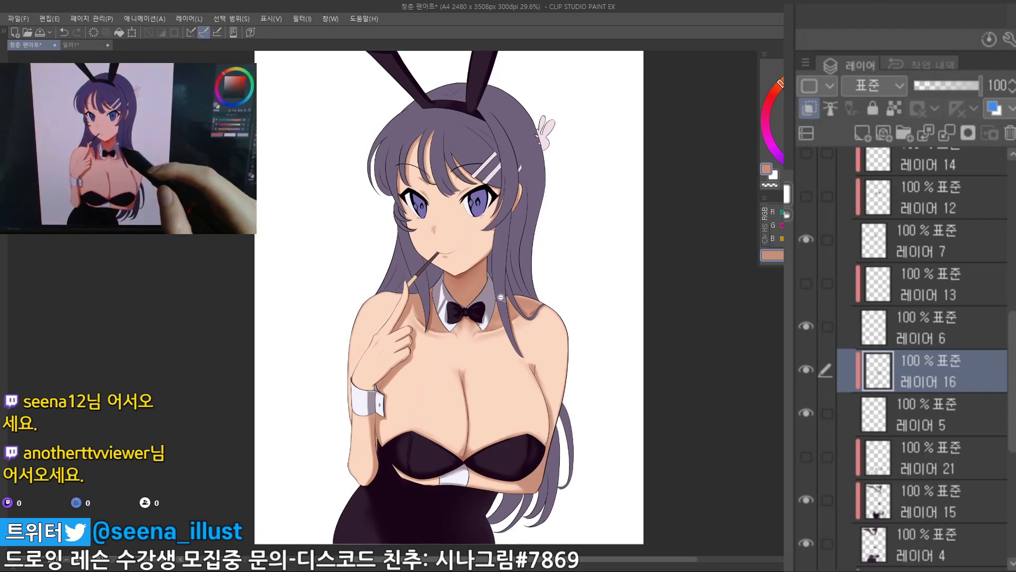
{"action": "scroll", "coordinate": [497, 291], "scroll_direction": "up", "scroll_amount": 3}
{"action": "left_click_drag", "start_coordinate": [525, 261], "coordinate": [476, 259], "text": "alt"}
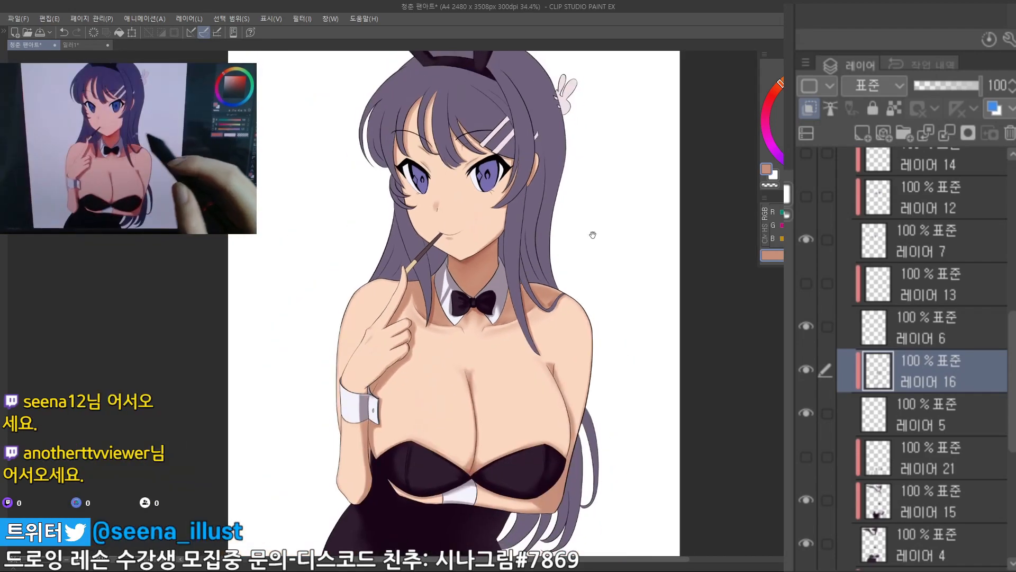
{"action": "left_click_drag", "start_coordinate": [708, 203], "coordinate": [694, 214]}
Select the eye-white layer 레이어 6, then show its clipped shading layer 레이어 13 and compare the effect on the eyes up close
{"action": "scroll", "coordinate": [1008, 352], "scroll_direction": "up", "scroll_amount": 3}
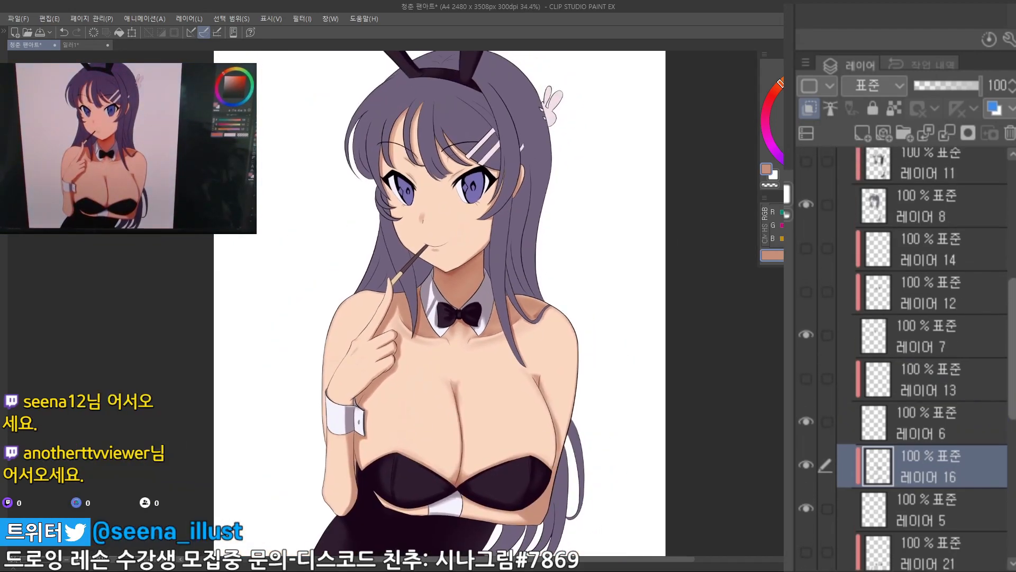
{"action": "left_click", "coordinate": [907, 421]}
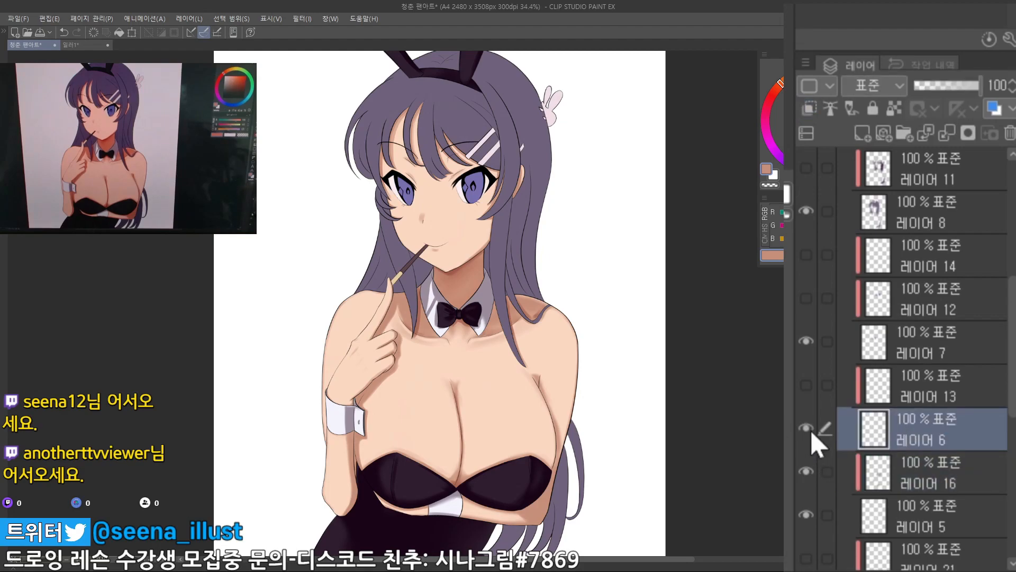
{"action": "left_click_drag", "start_coordinate": [567, 224], "coordinate": [627, 354]}
{"action": "left_click_drag", "start_coordinate": [540, 318], "coordinate": [576, 285], "text": "alt"}
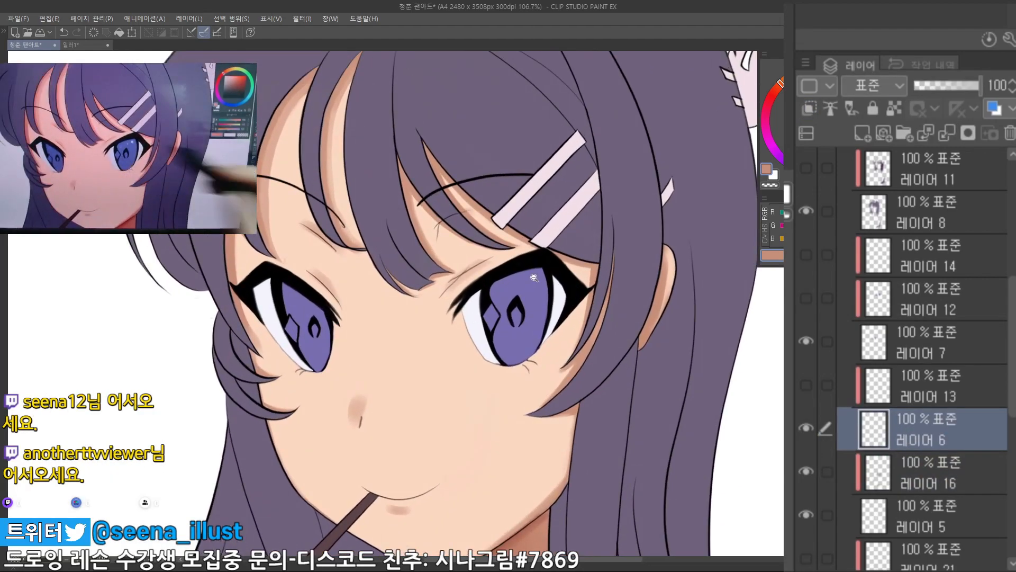
{"action": "left_click", "coordinate": [892, 392]}
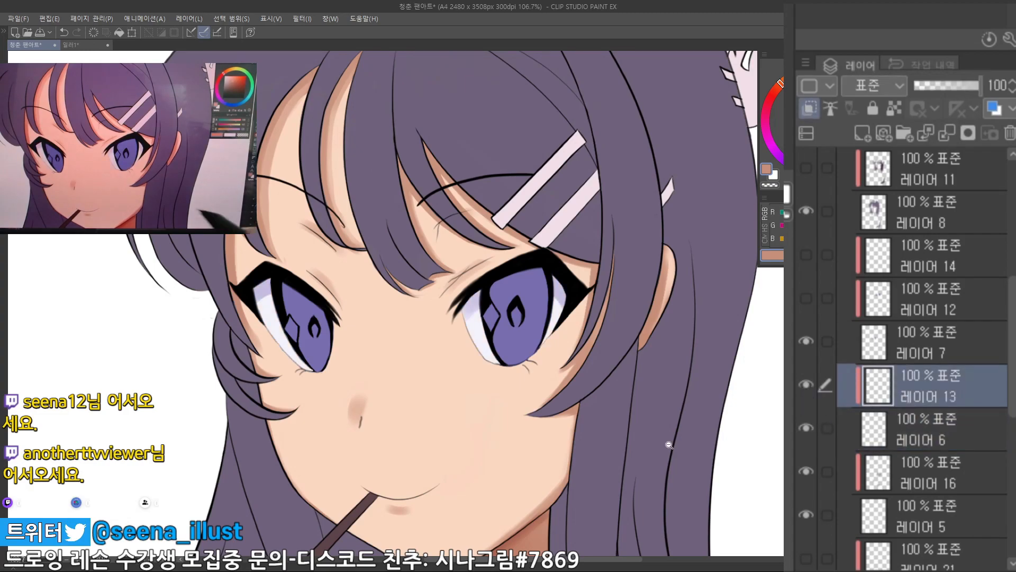
{"action": "left_click", "coordinate": [805, 386]}
{"action": "scroll", "coordinate": [561, 272], "scroll_direction": "up", "scroll_amount": 3}
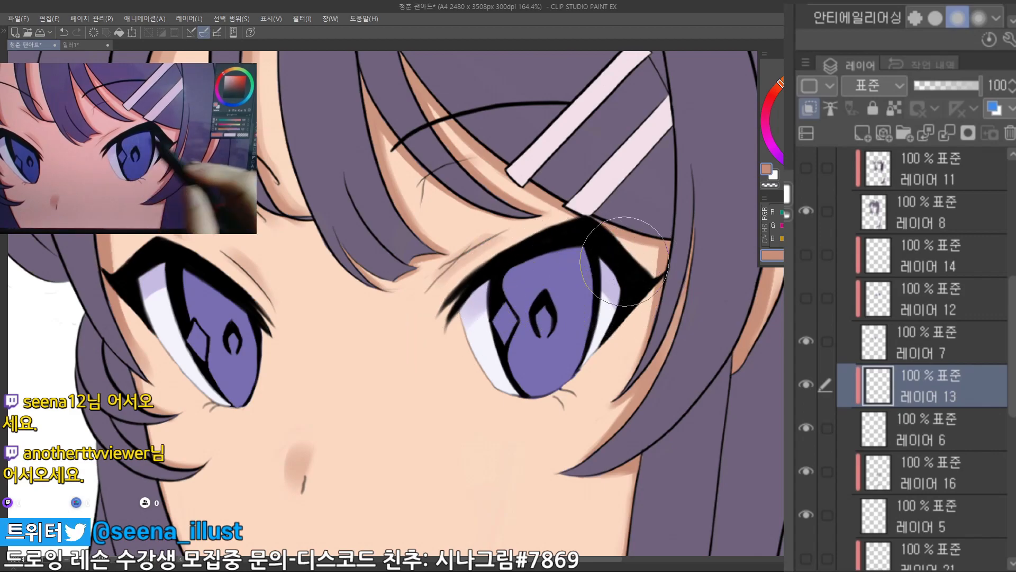
{"action": "left_click", "coordinate": [808, 387]}
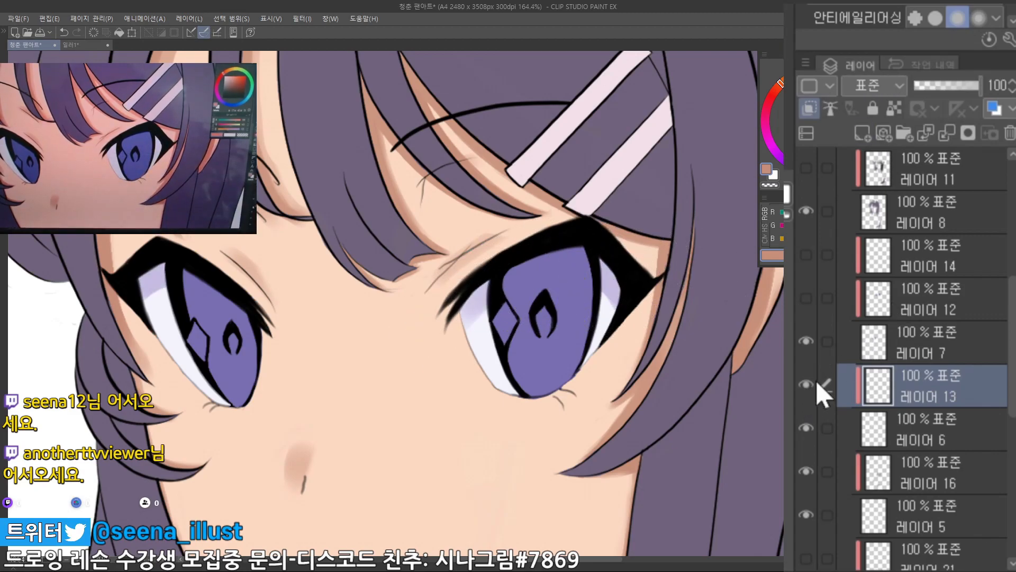
{"action": "left_click", "coordinate": [807, 387]}
Select the iris colour layer 레이어 7 and toggle its visibility while viewing the face, leaving it shown
{"action": "scroll", "coordinate": [646, 394], "scroll_direction": "down", "scroll_amount": 5}
{"action": "left_click", "coordinate": [907, 324]}
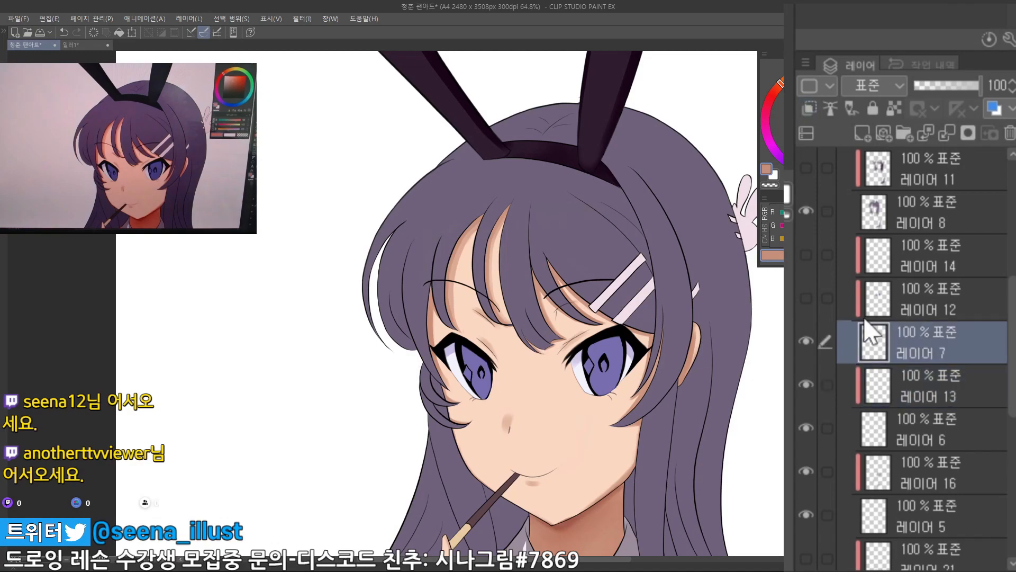
{"action": "left_click", "coordinate": [806, 342]}
{"action": "left_click", "coordinate": [806, 342]}
{"action": "left_click", "coordinate": [807, 342]}
{"action": "left_click_drag", "start_coordinate": [680, 403], "coordinate": [622, 397]}
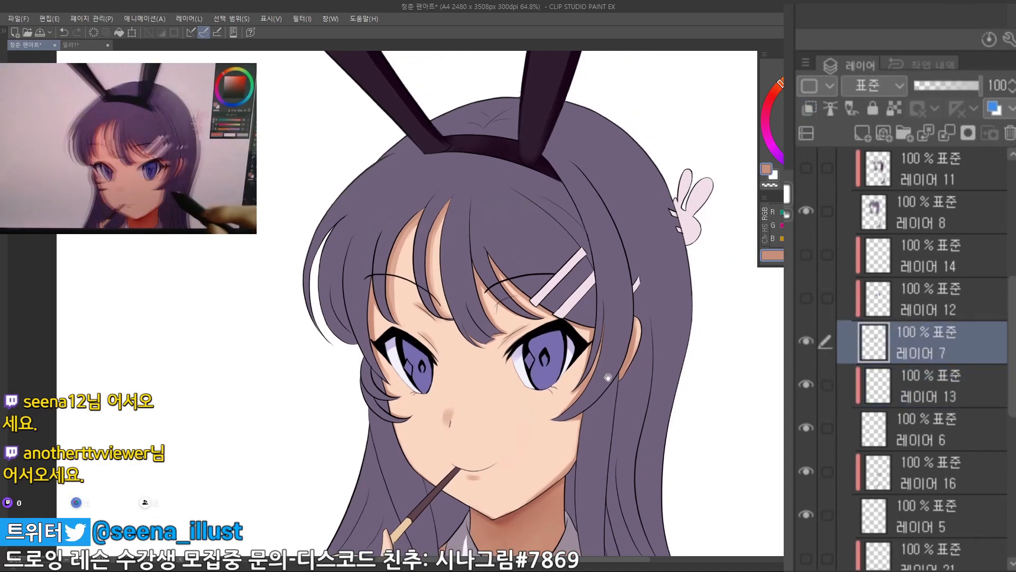
{"action": "left_click_drag", "start_coordinate": [549, 373], "coordinate": [576, 372]}
{"action": "left_click", "coordinate": [804, 343]}
{"action": "left_click", "coordinate": [805, 343]}
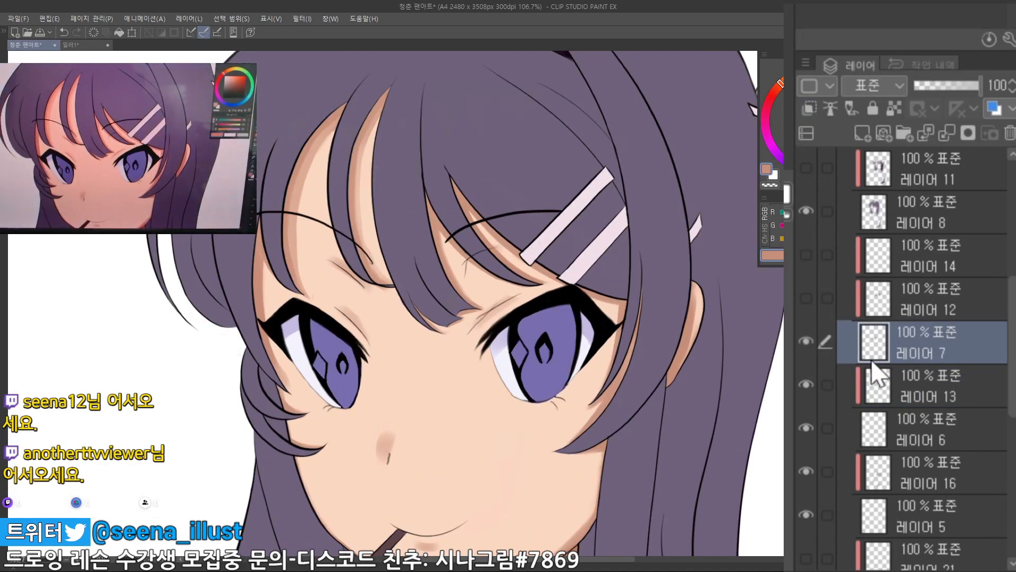
Show the clipped iris shading layer 레이어 12, toggling its visibility to compare the eyes
{"action": "left_click", "coordinate": [907, 309]}
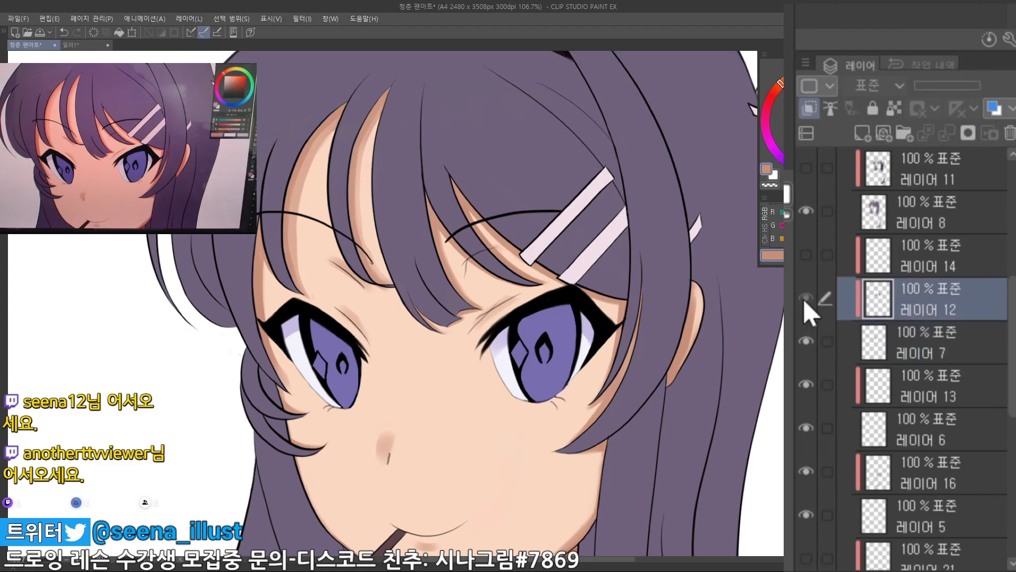
{"action": "left_click", "coordinate": [802, 297]}
{"action": "left_click", "coordinate": [799, 297]}
{"action": "left_click", "coordinate": [799, 297]}
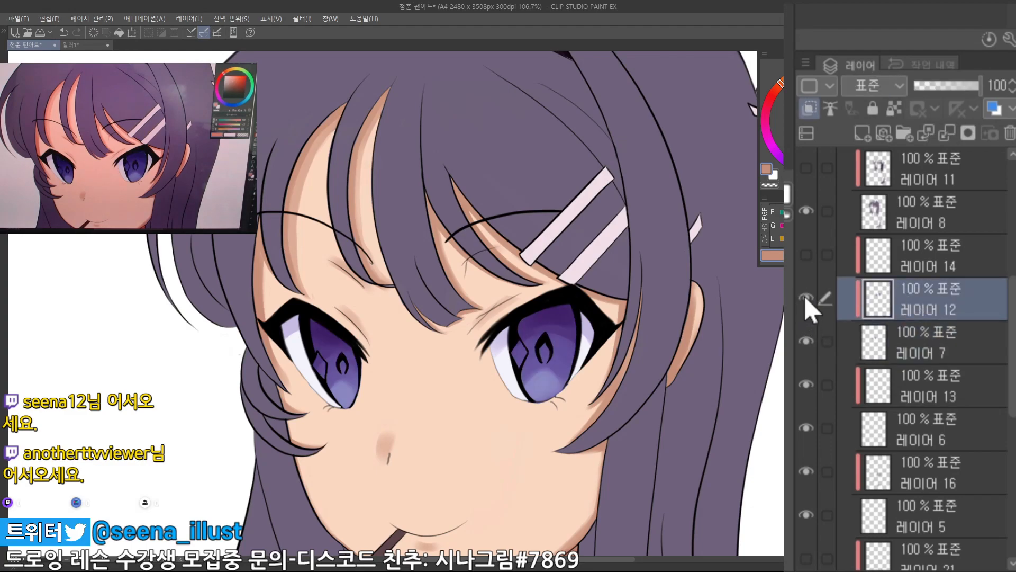
Select the clipped eye highlight layer 레이어 14 and toggle its visibility to preview the highlights, leaving it hidden
{"action": "left_click", "coordinate": [836, 255]}
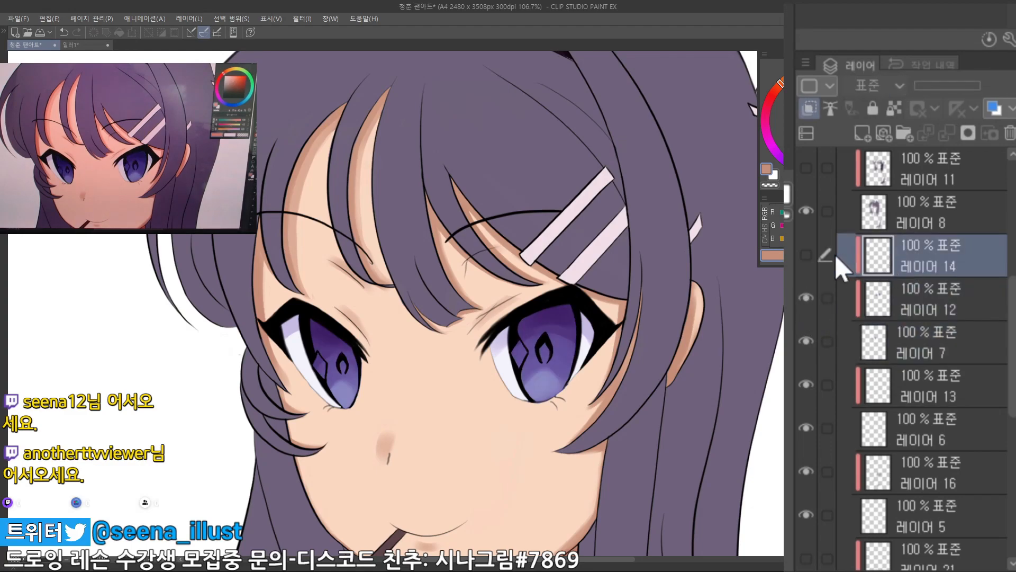
{"action": "left_click", "coordinate": [802, 253]}
{"action": "left_click", "coordinate": [799, 253]}
{"action": "left_click", "coordinate": [803, 255]}
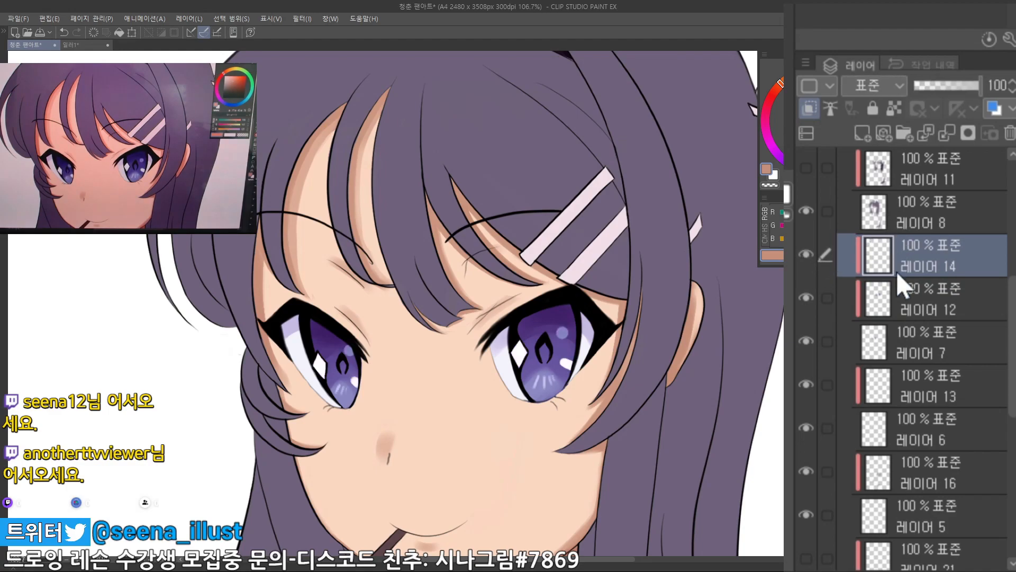
{"action": "left_click", "coordinate": [806, 255]}
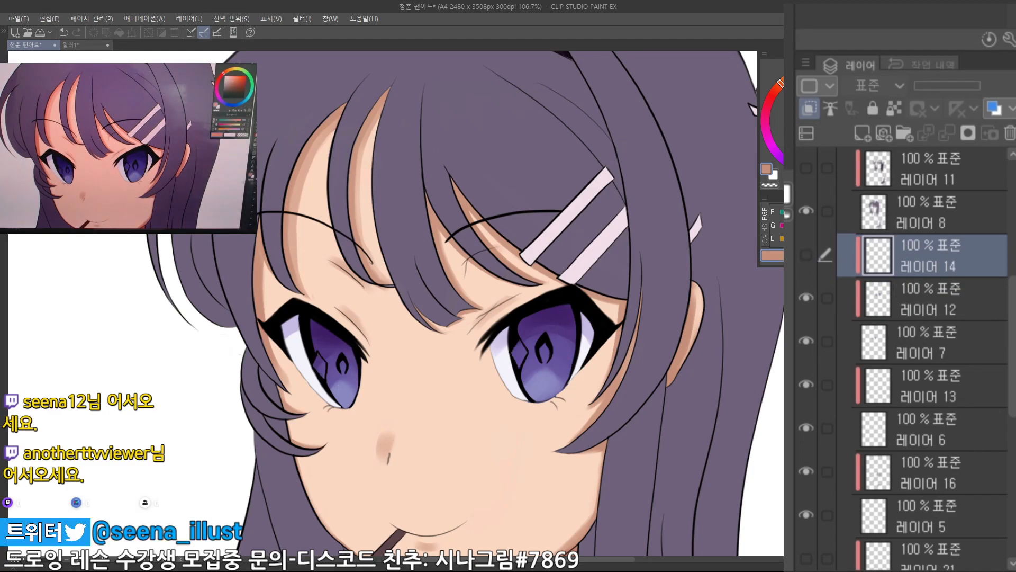
Toggle the hair colour layer 레이어 8 to compare the hair, then show its clipped shading layer 레이어 11
{"action": "scroll", "coordinate": [1012, 310], "scroll_direction": "up", "scroll_amount": 4}
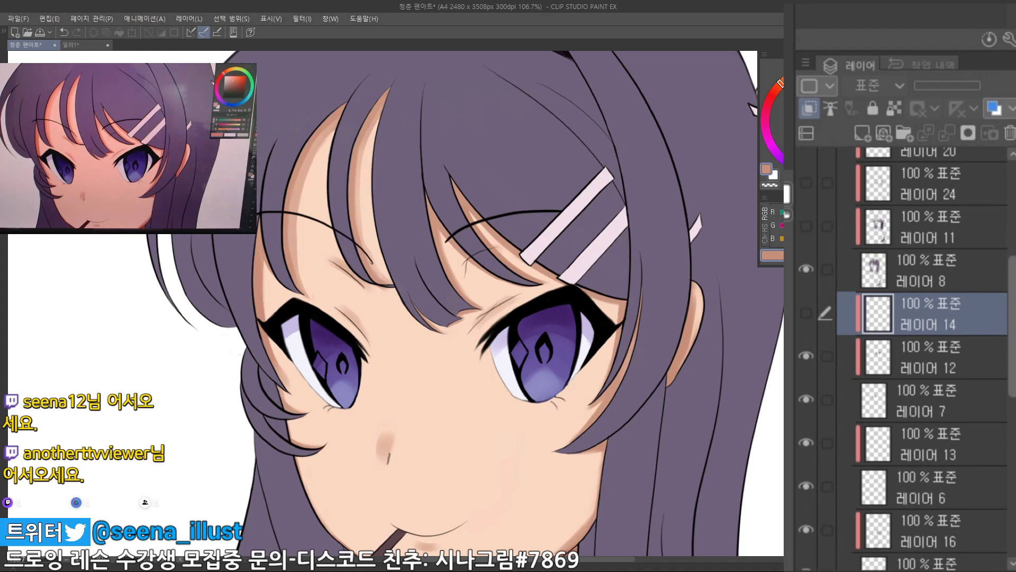
{"action": "left_click_drag", "start_coordinate": [1015, 251], "coordinate": [1015, 239]}
{"action": "left_click", "coordinate": [871, 397]}
{"action": "left_click", "coordinate": [806, 411]}
{"action": "left_click", "coordinate": [806, 412]}
{"action": "scroll", "coordinate": [751, 417], "scroll_direction": "down", "scroll_amount": 5}
{"action": "left_click_drag", "start_coordinate": [751, 416], "coordinate": [638, 439]}
{"action": "left_click", "coordinate": [807, 414]}
{"action": "left_click", "coordinate": [808, 416]}
{"action": "left_click", "coordinate": [808, 415]}
{"action": "left_click", "coordinate": [807, 415]}
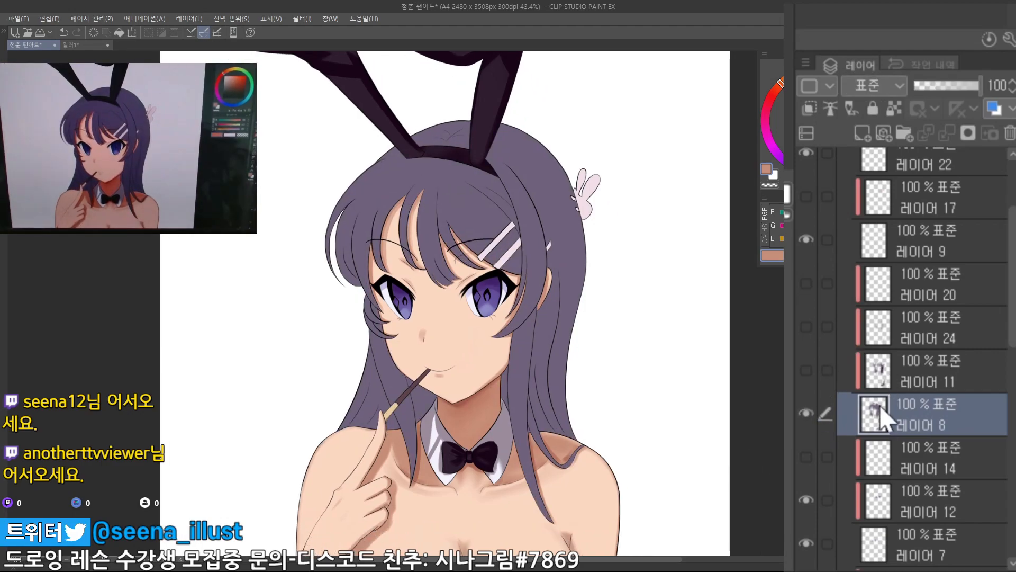
{"action": "left_click", "coordinate": [813, 412]}
{"action": "left_click", "coordinate": [813, 412]}
{"action": "left_click", "coordinate": [875, 380]}
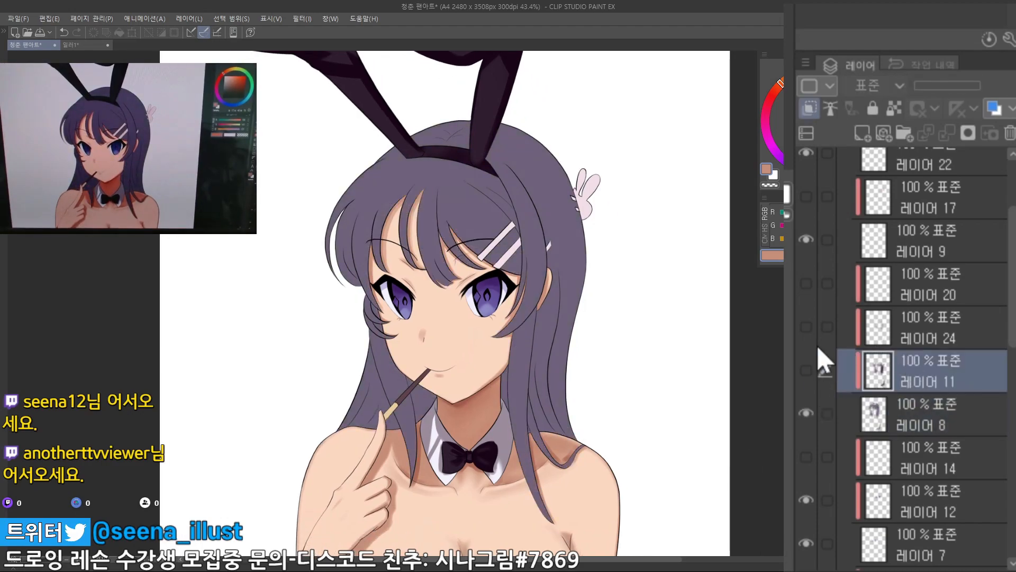
{"action": "left_click", "coordinate": [805, 369]}
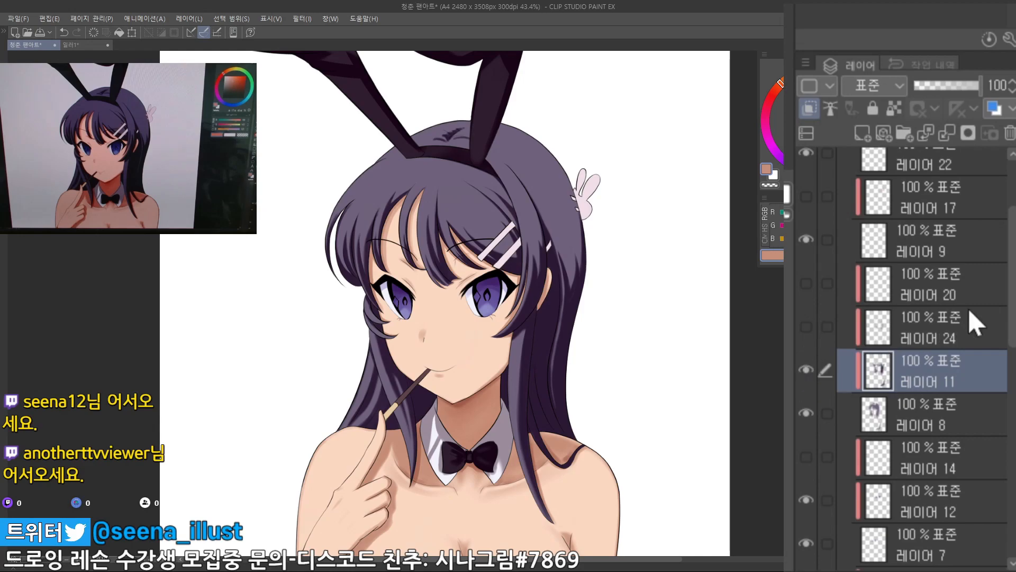
Toggle the hair accessory colour layer 레이어 9 to compare it, then show its clipped shading layer 레이어 17
{"action": "scroll", "coordinate": [940, 366], "scroll_direction": "up", "scroll_amount": 3}
{"action": "left_click", "coordinate": [940, 366]}
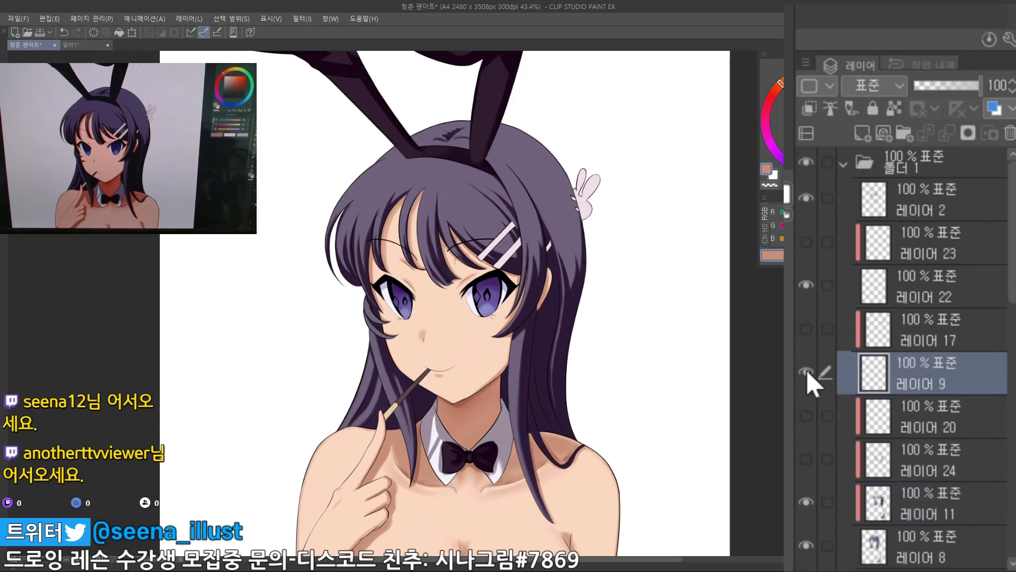
{"action": "left_click", "coordinate": [805, 373]}
{"action": "left_click", "coordinate": [805, 372]}
{"action": "left_click", "coordinate": [806, 373]}
{"action": "left_click", "coordinate": [806, 373]}
{"action": "left_click", "coordinate": [821, 335]}
{"action": "left_click", "coordinate": [805, 329]}
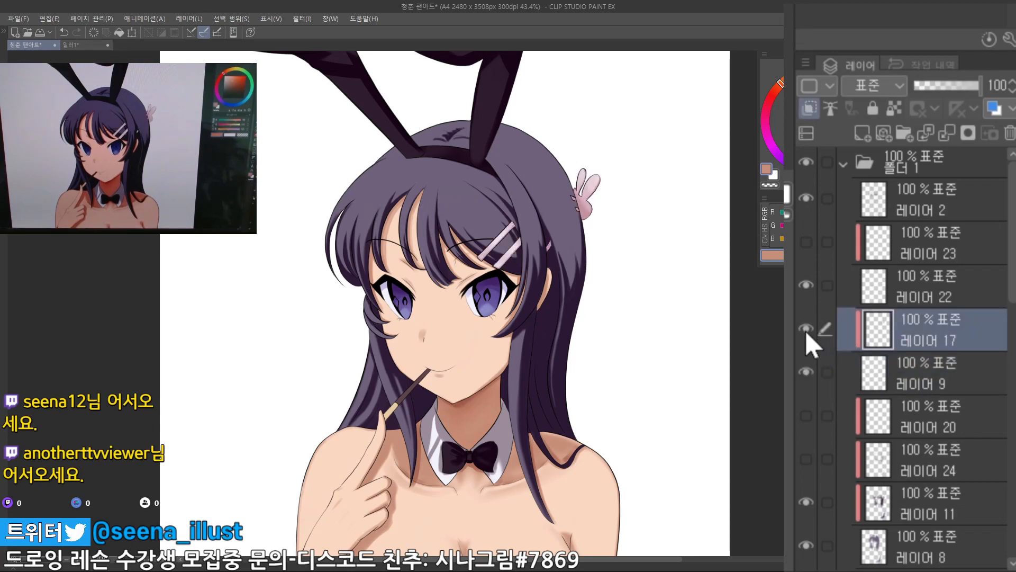
{"action": "left_click_drag", "start_coordinate": [588, 229], "coordinate": [593, 296]}
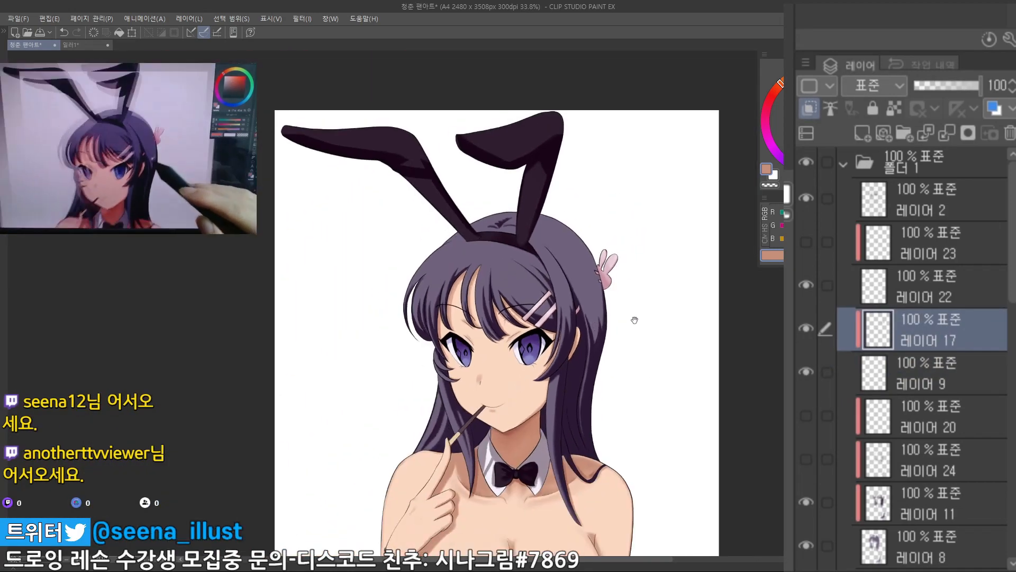
Select the chocolate stick's colour layer 레이어 22, toggle its visibility, and inspect the stick near the mouth up close
{"action": "left_click", "coordinate": [957, 283]}
{"action": "left_click", "coordinate": [807, 289]}
{"action": "left_click", "coordinate": [805, 290]}
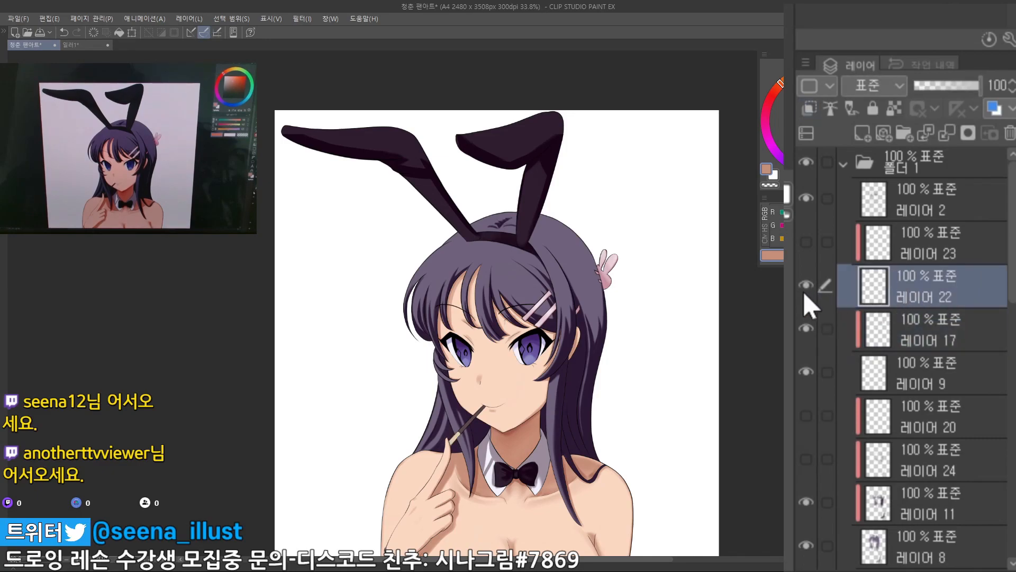
{"action": "left_click_drag", "start_coordinate": [606, 448], "coordinate": [630, 406]}
{"action": "left_click_drag", "start_coordinate": [563, 419], "coordinate": [608, 385]}
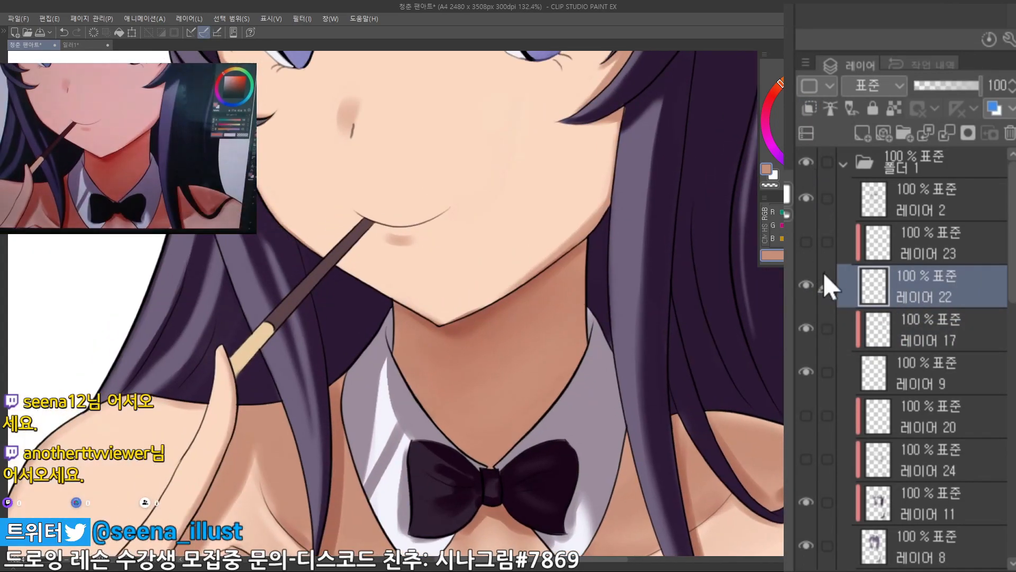
Show the clipped shading layer 레이어 23 on the stick, compare its effect, and review the whole illustration
{"action": "left_click", "coordinate": [897, 248]}
{"action": "left_click", "coordinate": [808, 249]}
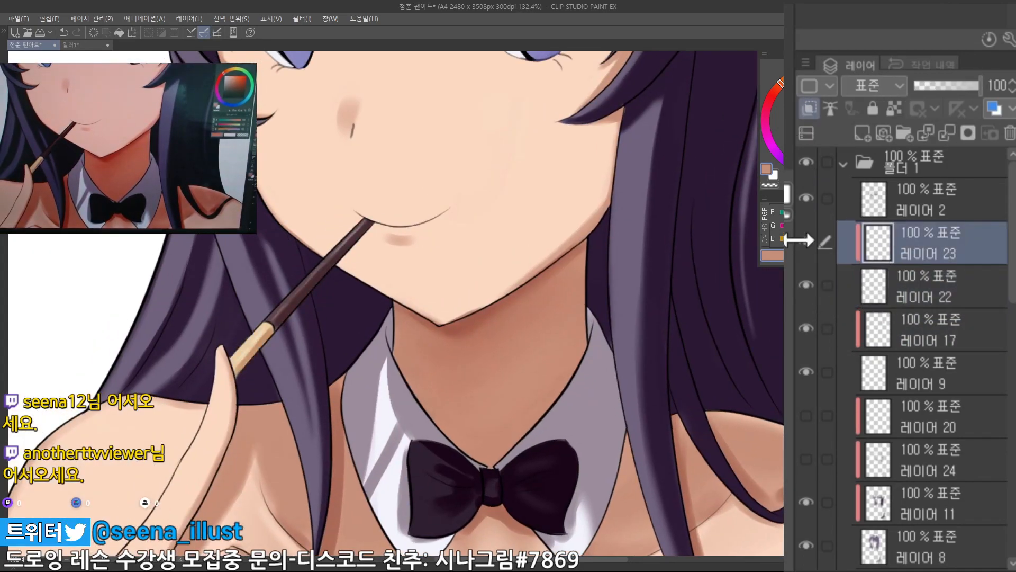
{"action": "left_click_drag", "start_coordinate": [545, 367], "coordinate": [714, 427]}
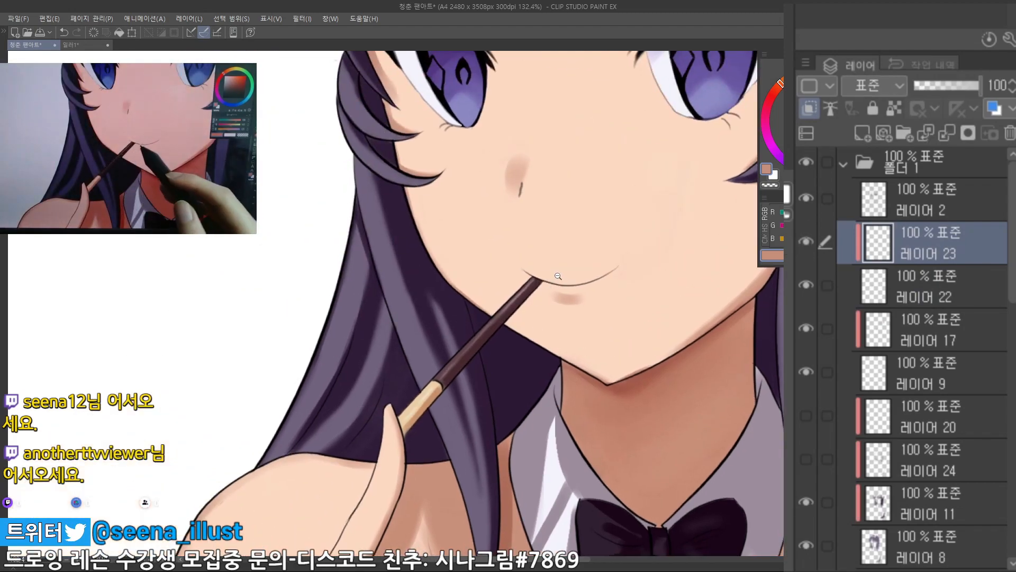
{"action": "left_click", "coordinate": [806, 249]}
{"action": "left_click", "coordinate": [806, 249]}
{"action": "left_click_drag", "start_coordinate": [685, 336], "coordinate": [609, 338]}
{"action": "left_click_drag", "start_coordinate": [738, 417], "coordinate": [608, 360]}
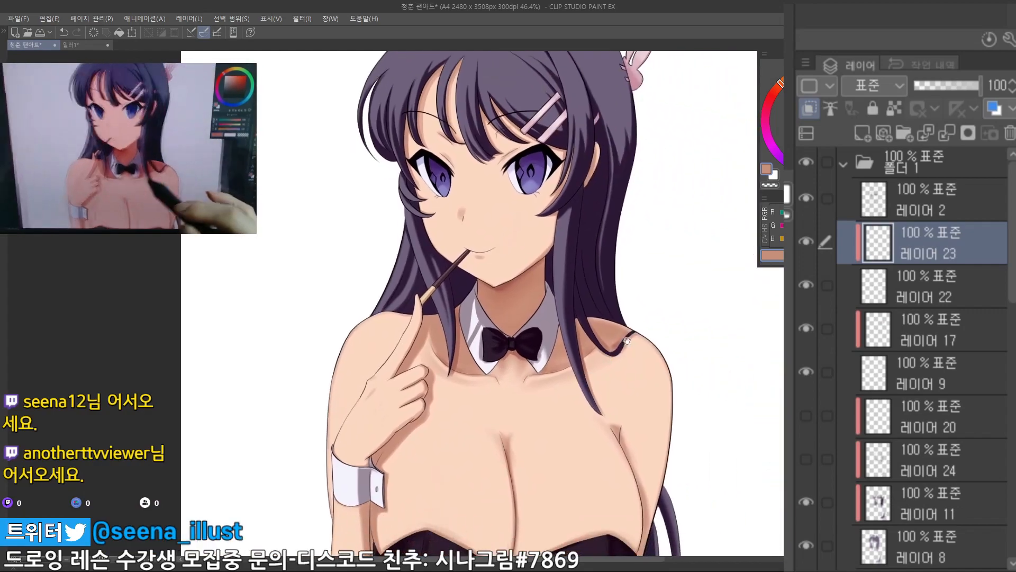
{"action": "left_click_drag", "start_coordinate": [680, 322], "coordinate": [598, 324]}
{"action": "left_click_drag", "start_coordinate": [699, 399], "coordinate": [674, 363]}
{"action": "mouse_move", "coordinate": [625, 343]}
{"action": "left_mouse_down"}
{"action": "mouse_move", "coordinate": [630, 370]}
{"action": "mouse_move", "coordinate": [620, 381]}
{"action": "left_mouse_up"}
{"action": "mouse_move", "coordinate": [610, 379]}
{"action": "left_mouse_down"}
{"action": "mouse_move", "coordinate": [605, 388]}
{"action": "mouse_move", "coordinate": [620, 361]}
{"action": "left_mouse_up"}
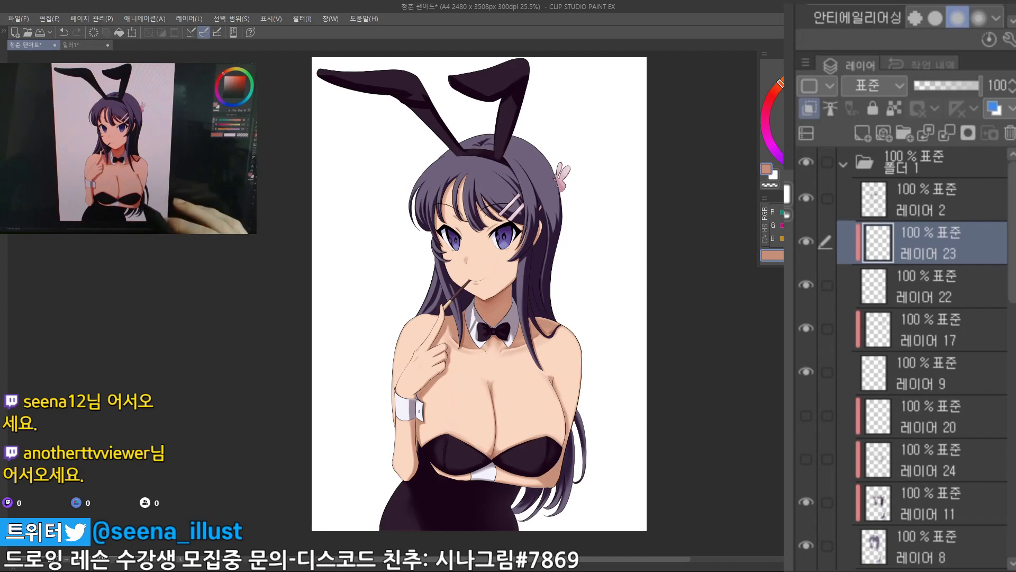
Select the clipped skin shading layer 레이어 10 and toggle its visibility to compare the shadows on the skin
{"action": "scroll", "coordinate": [1014, 235], "scroll_direction": "down", "scroll_amount": 5}
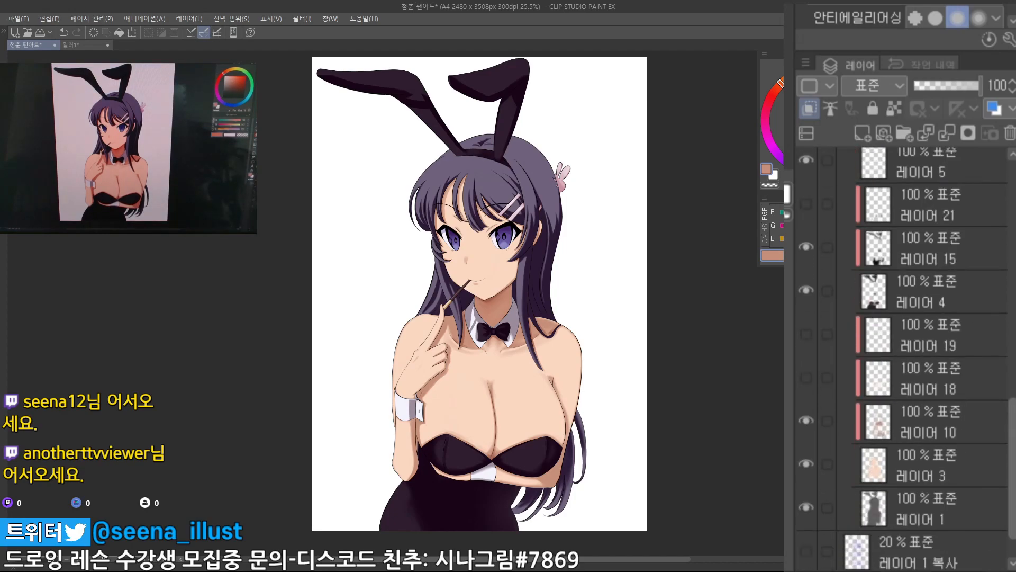
{"action": "scroll", "coordinate": [945, 456], "scroll_direction": "up", "scroll_amount": 2}
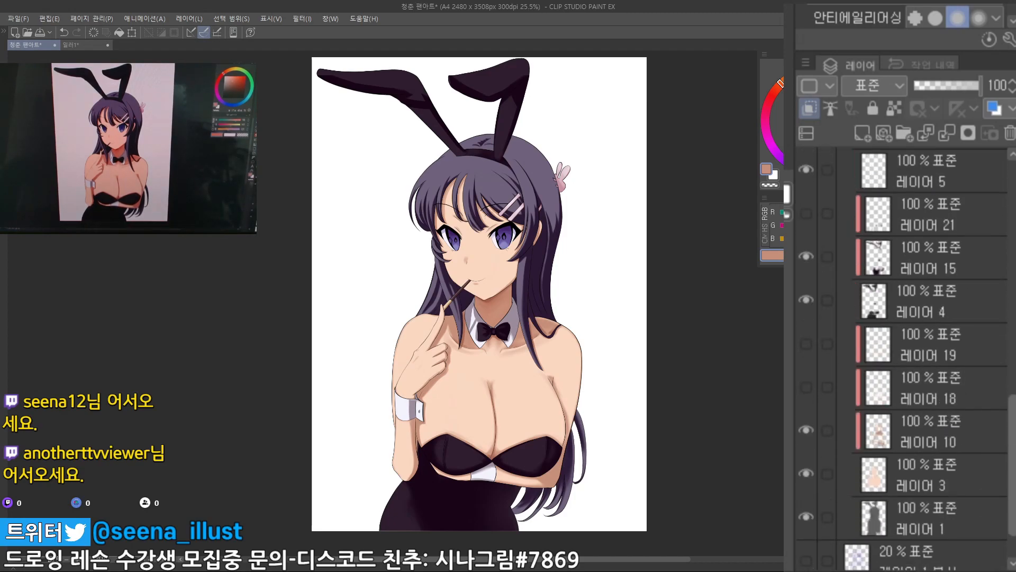
{"action": "left_click", "coordinate": [945, 457]}
{"action": "left_click", "coordinate": [806, 467]}
{"action": "left_click", "coordinate": [805, 466]}
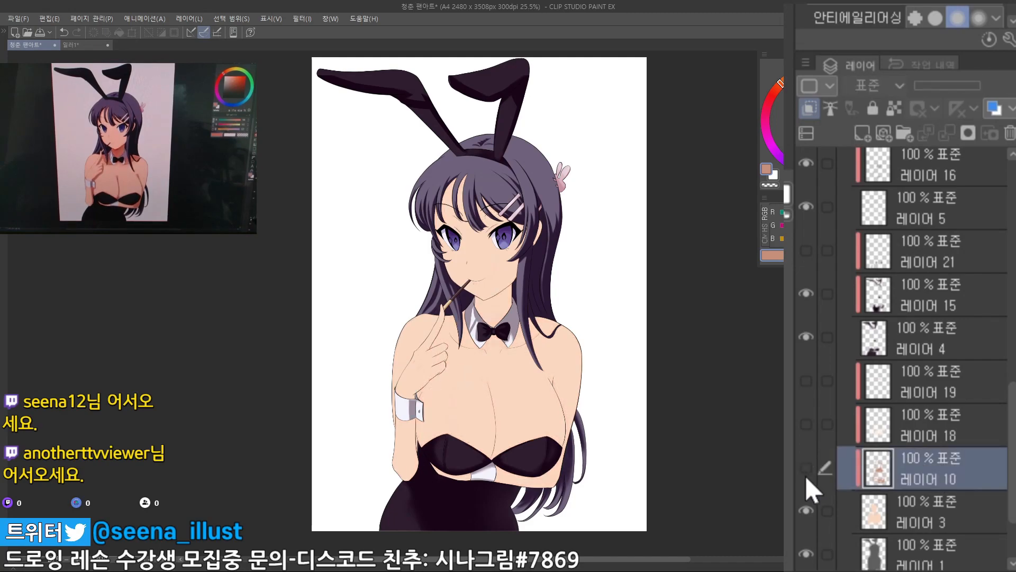
Show the clipped layer 레이어 18 to add the highlights on the skin
{"action": "left_click", "coordinate": [889, 426]}
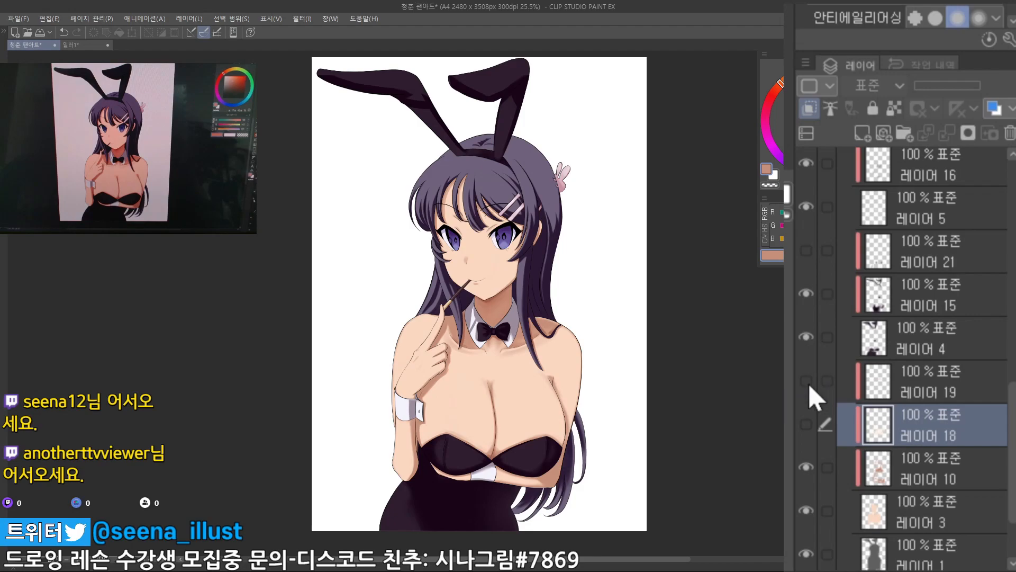
{"action": "left_click", "coordinate": [807, 425]}
{"action": "left_click", "coordinate": [805, 423]}
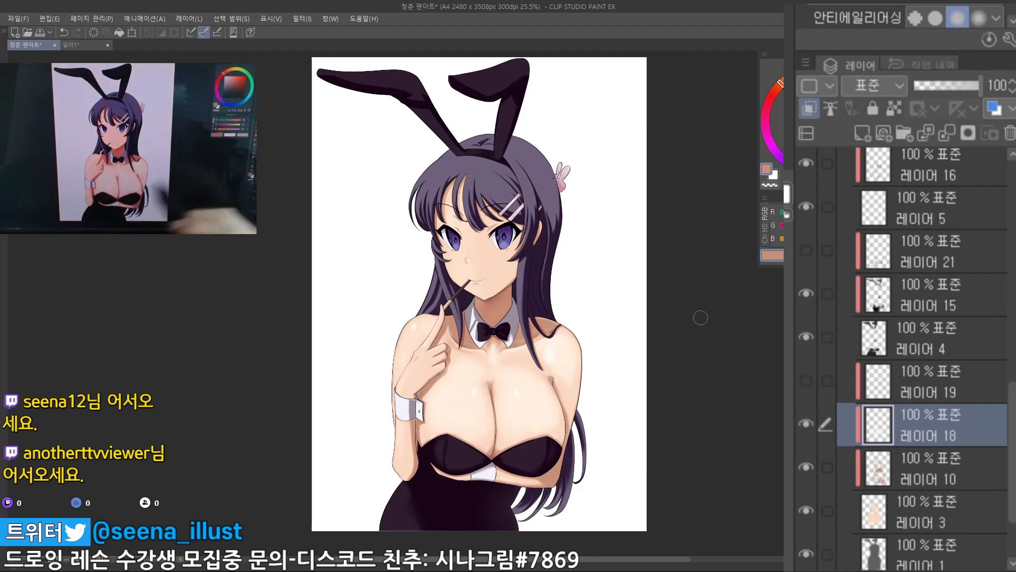
Show the clipped layer 레이어 19 to add the blush on the cheeks, toggling it to compare
{"action": "left_click", "coordinate": [906, 381]}
{"action": "left_click", "coordinate": [805, 380]}
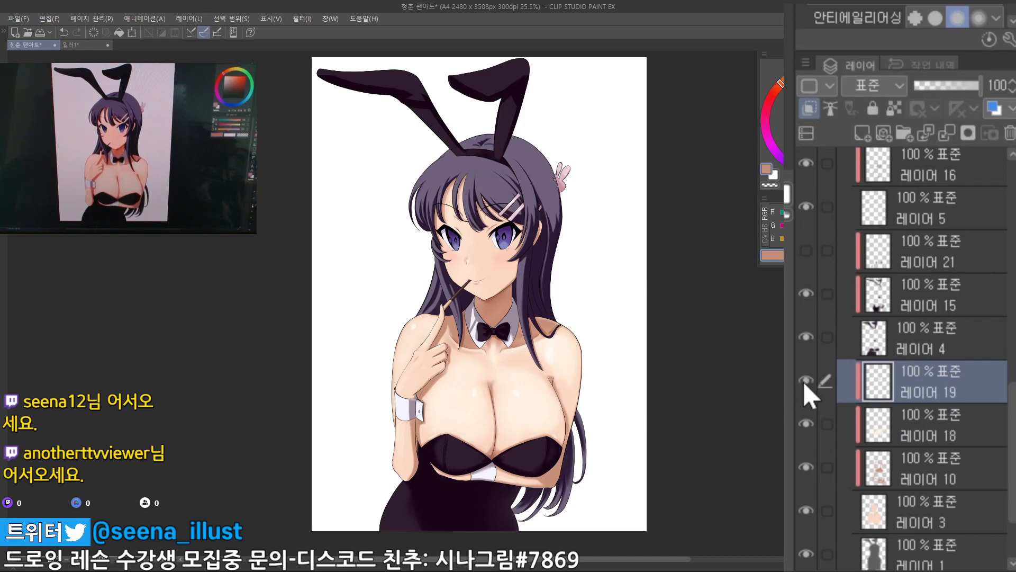
{"action": "left_click", "coordinate": [806, 380]}
{"action": "left_click", "coordinate": [805, 381]}
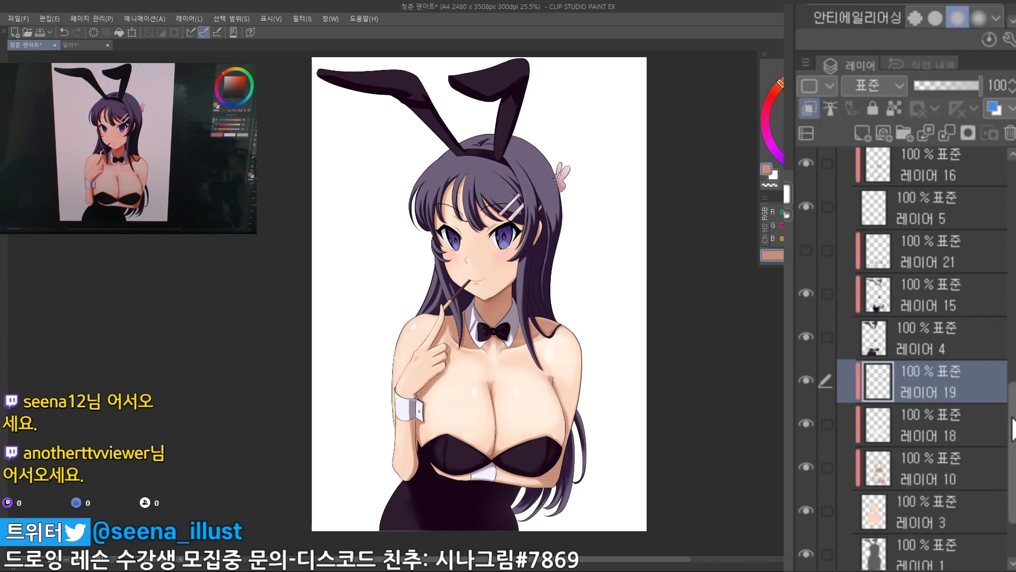
Toggle the black outfit colour layer 레이어 4 and its clipped shading layer 레이어 15, leaving both shown
{"action": "scroll", "coordinate": [1012, 429], "scroll_direction": "up", "scroll_amount": 2}
{"action": "left_click", "coordinate": [926, 424]}
{"action": "left_click", "coordinate": [805, 424]}
{"action": "left_click", "coordinate": [806, 423]}
{"action": "left_click", "coordinate": [809, 424]}
{"action": "left_click", "coordinate": [809, 424]}
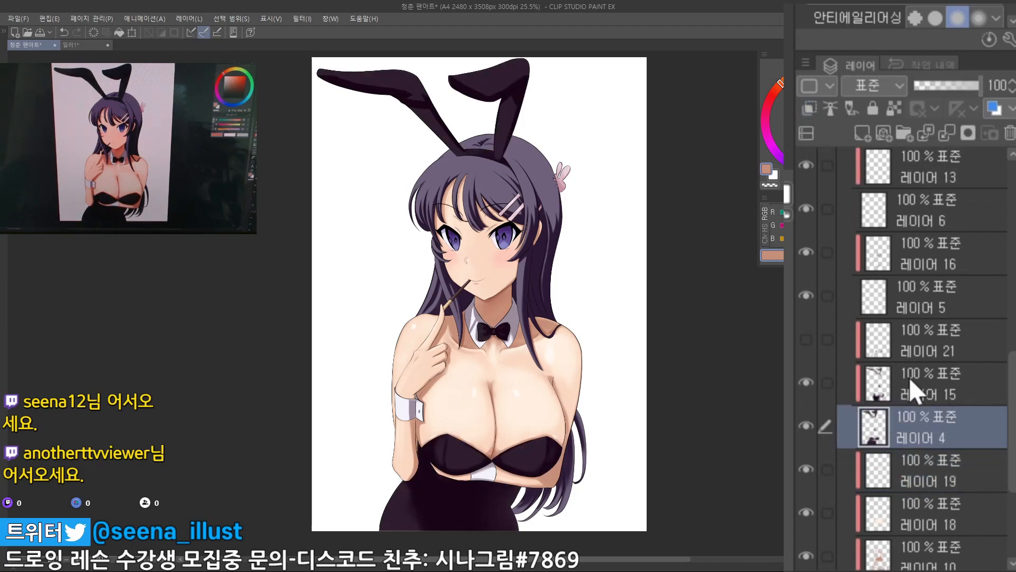
{"action": "left_click", "coordinate": [910, 377]}
{"action": "left_click", "coordinate": [806, 382]}
{"action": "left_click", "coordinate": [806, 382]}
Show the clipped highlight layer 레이어 21 and compare the gloss on the bunny suit up close
{"action": "left_click", "coordinate": [922, 341]}
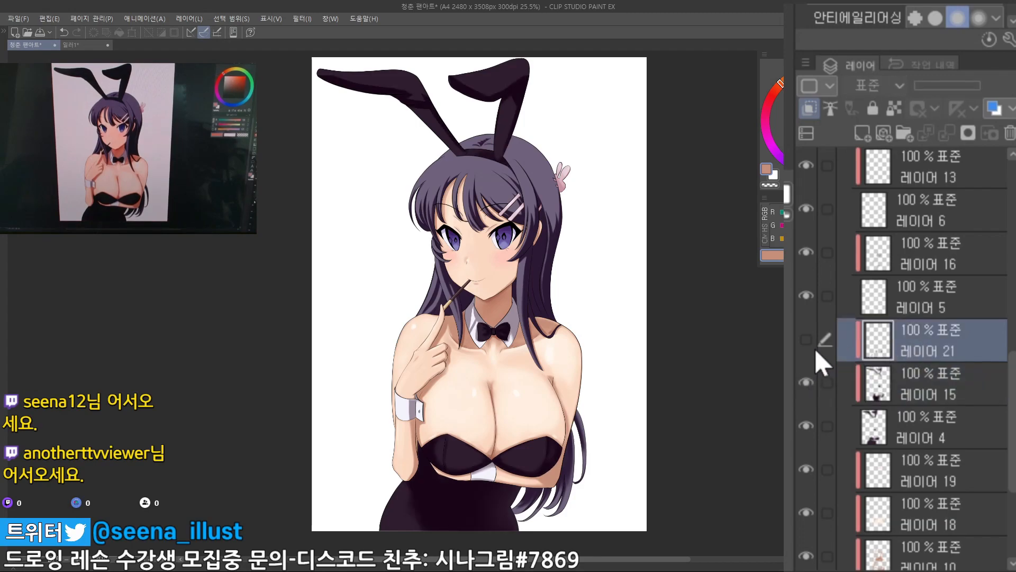
{"action": "left_click", "coordinate": [805, 339]}
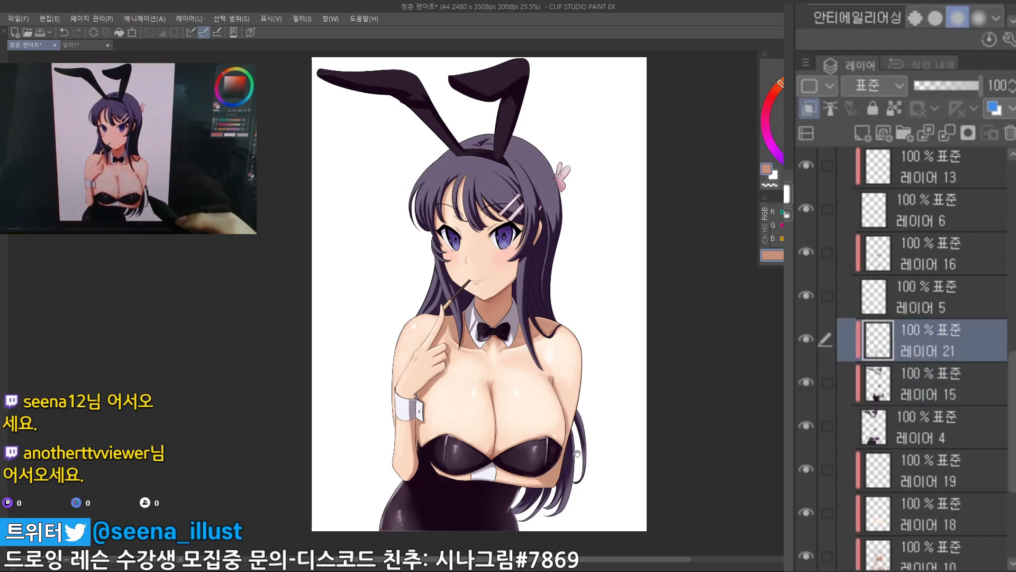
{"action": "scroll", "coordinate": [596, 419], "scroll_direction": "up", "scroll_amount": 2}
{"action": "scroll", "coordinate": [596, 419], "scroll_direction": "up", "scroll_amount": 1}
{"action": "left_click", "coordinate": [805, 340]}
{"action": "left_click", "coordinate": [805, 339]}
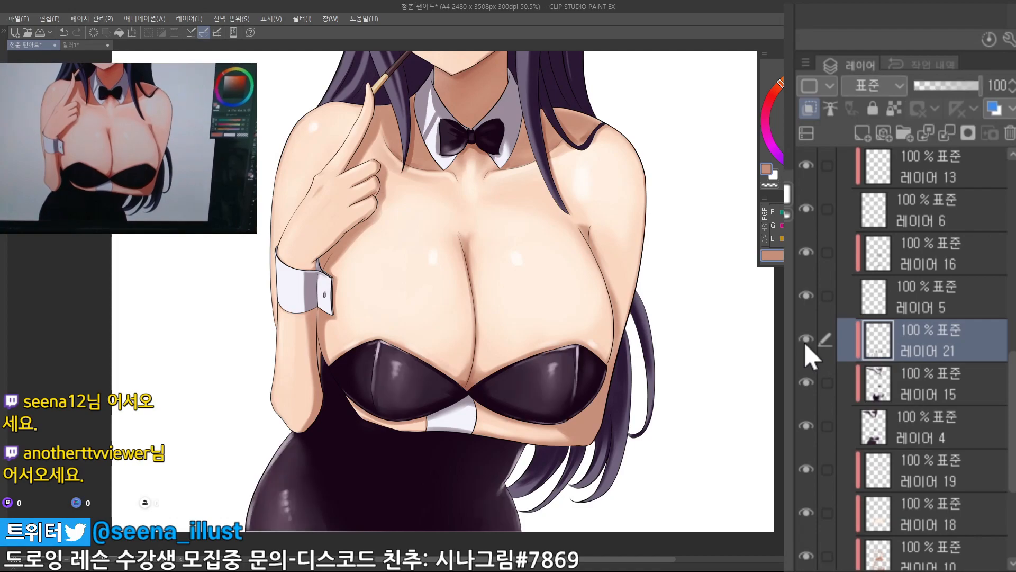
Toggle the white collar and cuff layer 레이어 5 and its clipped shading layer 레이어 16, leaving both shown
{"action": "scroll", "coordinate": [863, 392], "scroll_direction": "up", "scroll_amount": 1}
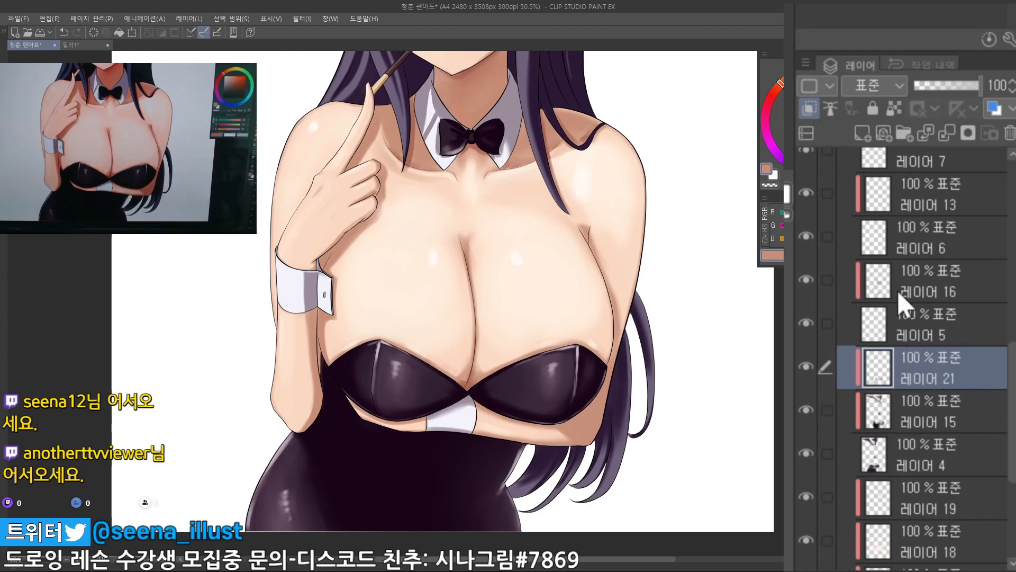
{"action": "scroll", "coordinate": [927, 344], "scroll_direction": "up", "scroll_amount": 2}
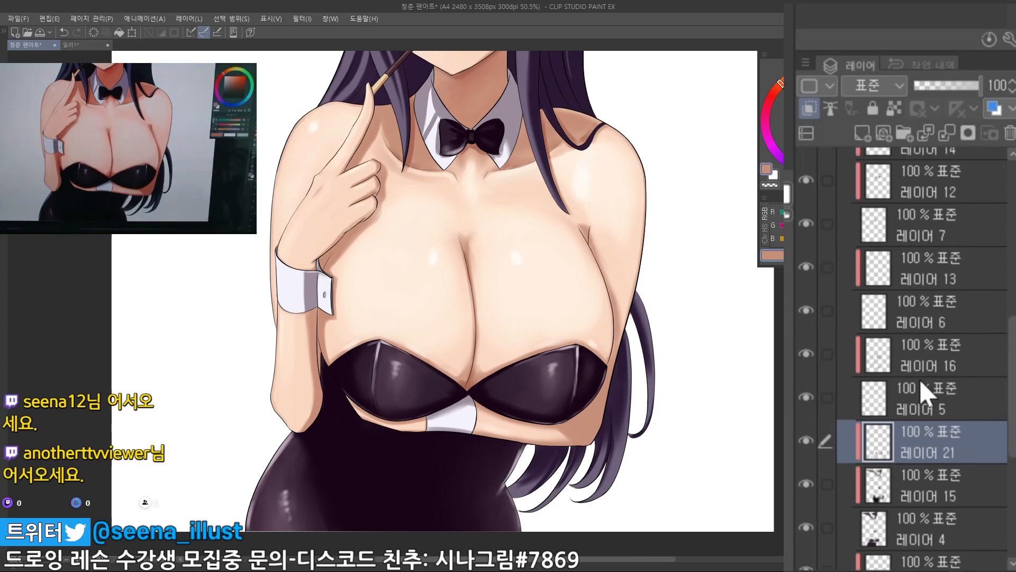
{"action": "left_click", "coordinate": [818, 396]}
{"action": "left_click", "coordinate": [802, 398]}
{"action": "left_click", "coordinate": [800, 399]}
{"action": "left_click", "coordinate": [801, 404]}
{"action": "left_click", "coordinate": [800, 402]}
{"action": "left_click", "coordinate": [799, 399]}
{"action": "left_click", "coordinate": [799, 399]}
{"action": "left_click", "coordinate": [833, 362]}
{"action": "left_click", "coordinate": [802, 357]}
{"action": "left_click", "coordinate": [803, 357]}
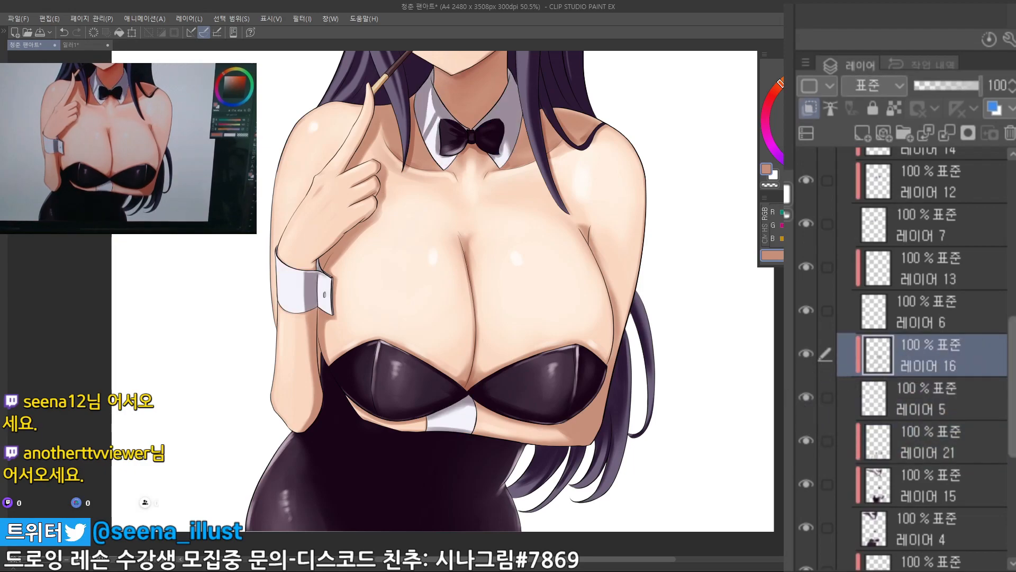
Toggle the clipped eye-white shading layer 레이어 13 and the eye-white layer 레이어 6 while viewing the whole figure
{"action": "scroll", "coordinate": [927, 370], "scroll_direction": "up", "scroll_amount": 3}
{"action": "left_click", "coordinate": [938, 373]}
{"action": "left_click", "coordinate": [806, 377]}
{"action": "left_click", "coordinate": [806, 375]}
{"action": "key", "text": "ctrl+0"}
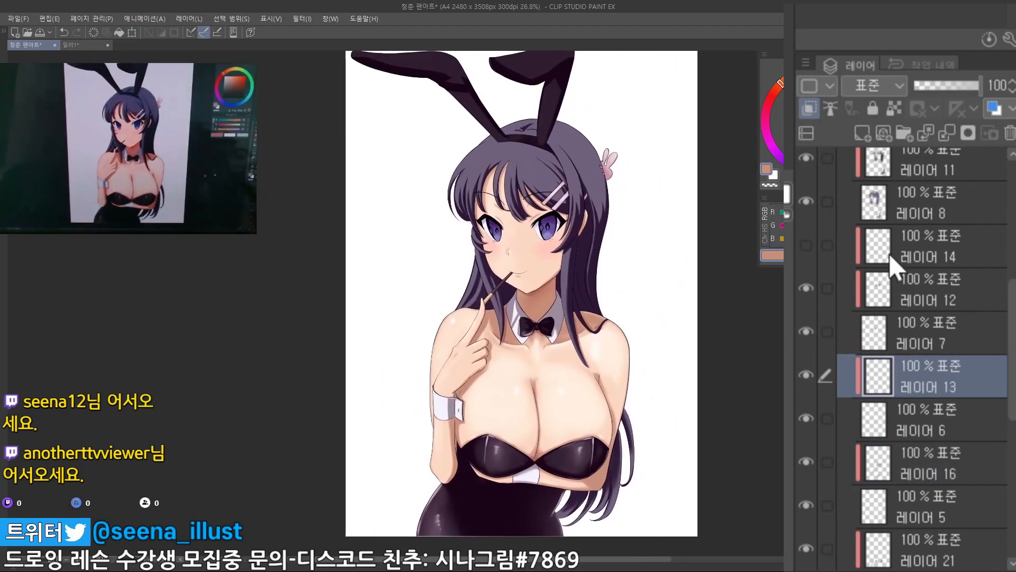
{"action": "left_click", "coordinate": [866, 423]}
{"action": "left_click", "coordinate": [804, 417]}
{"action": "left_click", "coordinate": [805, 415]}
Toggle the iris shading layer 레이어 12 while viewing the face, then show the clipped eye highlight layer 레이어 14
{"action": "scroll", "coordinate": [757, 360], "scroll_direction": "up", "scroll_amount": 3}
{"action": "left_click_drag", "start_coordinate": [762, 359], "coordinate": [770, 476]}
{"action": "left_click", "coordinate": [916, 296]}
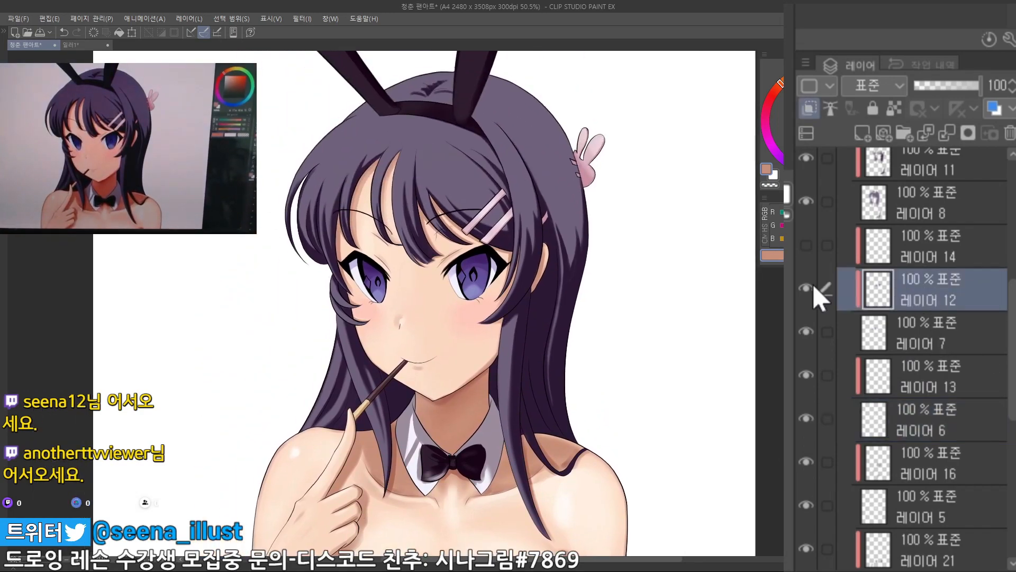
{"action": "scroll", "coordinate": [481, 249], "scroll_direction": "up", "scroll_amount": 3}
{"action": "left_click_drag", "start_coordinate": [664, 400], "coordinate": [781, 435]}
{"action": "left_click", "coordinate": [812, 288]}
{"action": "left_click", "coordinate": [813, 288]}
{"action": "left_click", "coordinate": [869, 248]}
{"action": "left_click", "coordinate": [807, 245]}
Toggle the clipped hair shading layer 레이어 11 to compare the hair on the face and head, leaving it shown
{"action": "scroll", "coordinate": [1009, 305], "scroll_direction": "up", "scroll_amount": 5}
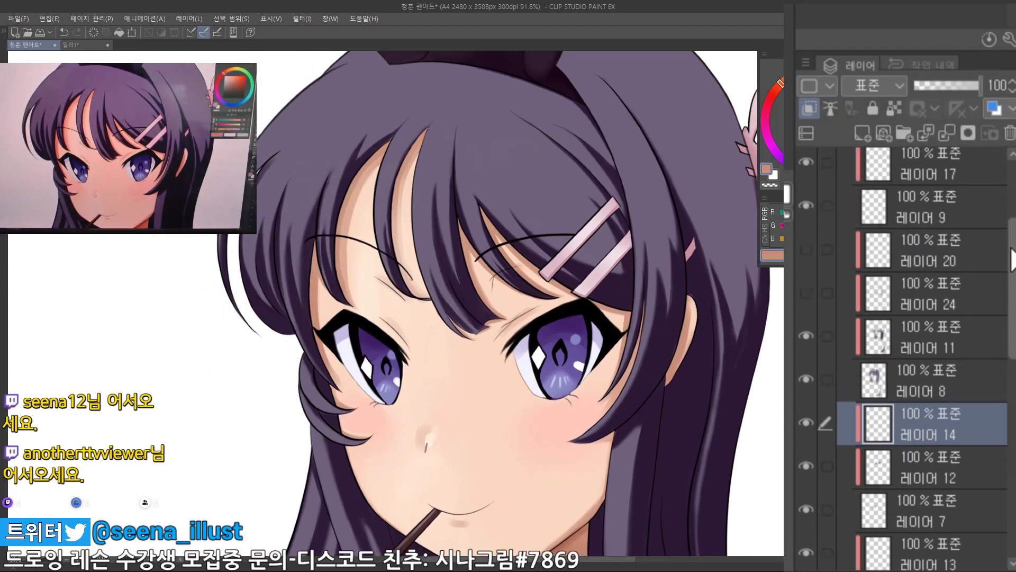
{"action": "left_click", "coordinate": [895, 377]}
{"action": "left_click", "coordinate": [806, 377]}
{"action": "left_click", "coordinate": [806, 377]}
{"action": "left_click", "coordinate": [806, 377]}
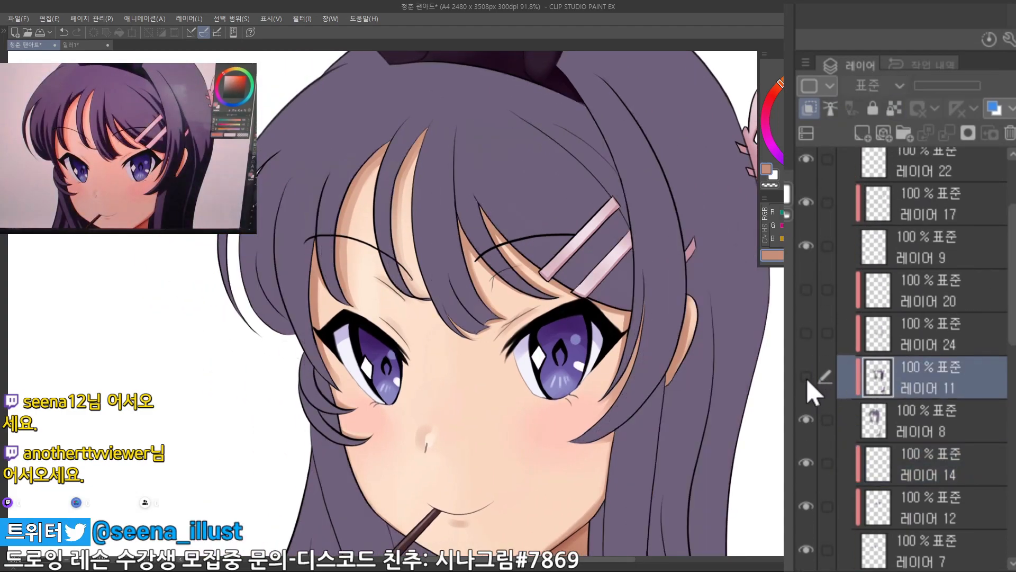
{"action": "left_click", "coordinate": [806, 377]}
{"action": "left_click_drag", "start_coordinate": [741, 434], "coordinate": [618, 411]}
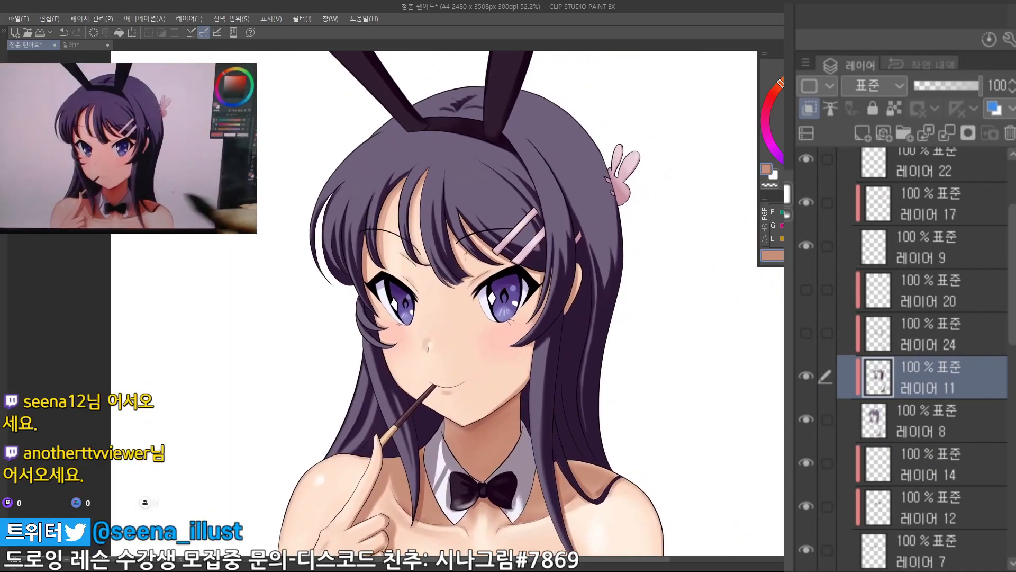
Toggle the clipped hair layer 레이어 24 to compare the hair, leaving it shown, and look closely at the face
{"action": "left_click", "coordinate": [911, 332]}
{"action": "left_click", "coordinate": [803, 333]}
{"action": "left_click", "coordinate": [803, 333]}
{"action": "left_click", "coordinate": [800, 333]}
{"action": "left_click", "coordinate": [802, 333]}
{"action": "left_click", "coordinate": [810, 331]}
{"action": "left_click", "coordinate": [808, 330]}
{"action": "left_click", "coordinate": [805, 328]}
{"action": "left_click", "coordinate": [805, 329]}
{"action": "left_click_drag", "start_coordinate": [562, 349], "coordinate": [586, 349]}
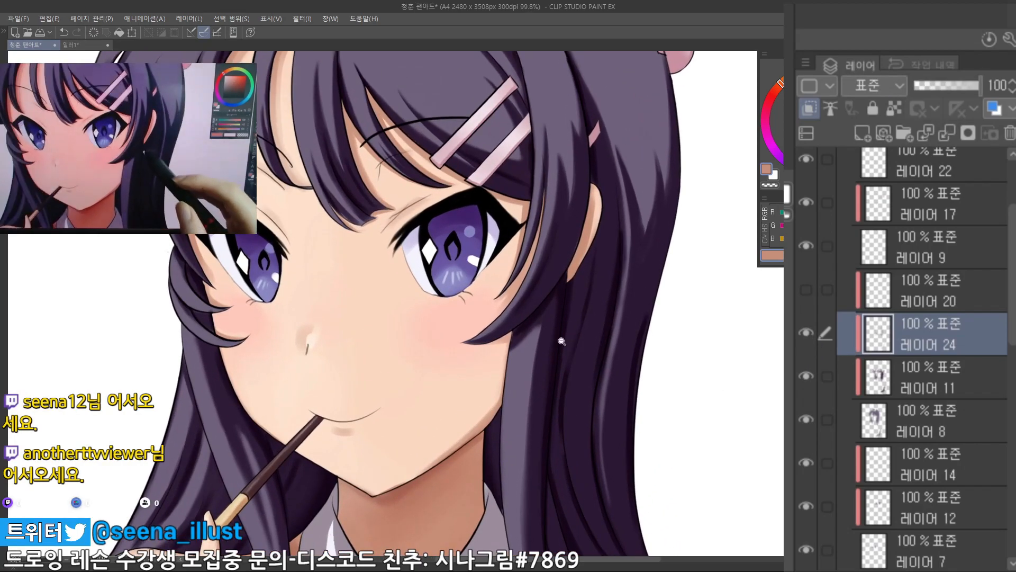
Compare the hair close up around the face with the clipped layer 레이어 24 hidden and shown
{"action": "left_click", "coordinate": [805, 335]}
{"action": "left_click", "coordinate": [805, 335]}
{"action": "left_click", "coordinate": [805, 339]}
{"action": "left_click", "coordinate": [803, 342]}
{"action": "left_click", "coordinate": [804, 341]}
{"action": "left_click", "coordinate": [805, 342]}
{"action": "left_click", "coordinate": [806, 338]}
{"action": "left_click", "coordinate": [807, 334]}
{"action": "left_click_drag", "start_coordinate": [572, 296], "coordinate": [567, 354]}
Show the clipped hair highlight layer 레이어 20 and view its effect on the upper figure
{"action": "left_click", "coordinate": [903, 300]}
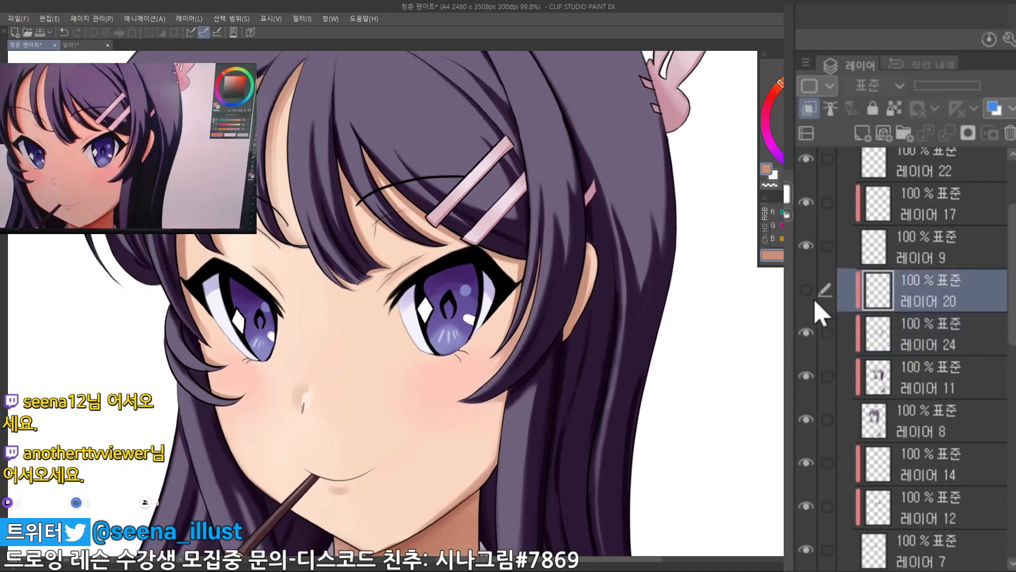
{"action": "left_click", "coordinate": [805, 290]}
{"action": "left_click", "coordinate": [805, 290]}
{"action": "left_click", "coordinate": [805, 289]}
{"action": "left_click_drag", "start_coordinate": [710, 370], "coordinate": [678, 372]}
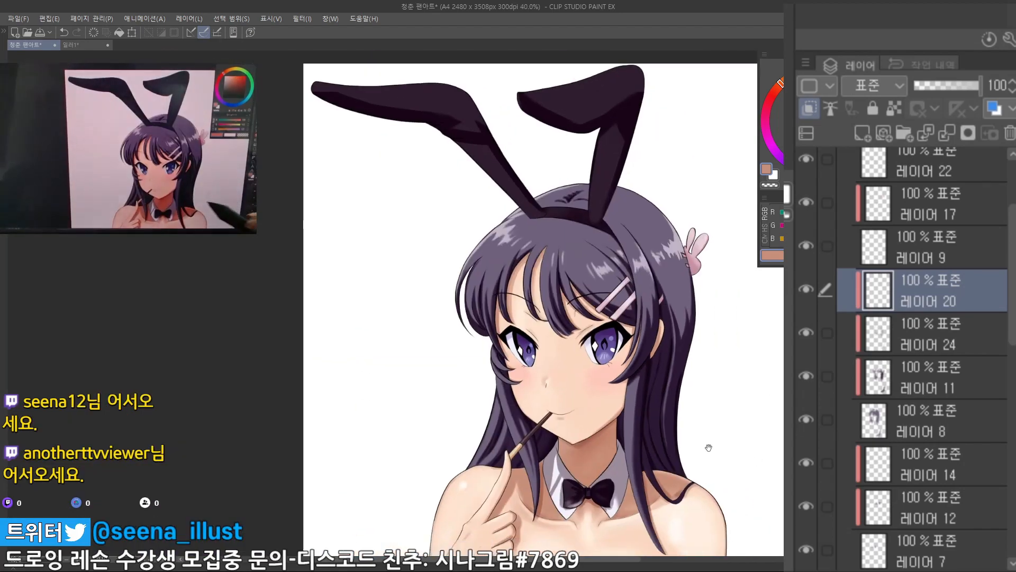
{"action": "left_click_drag", "start_coordinate": [708, 447], "coordinate": [676, 445]}
Compare the hair with the highlight layer 레이어 20 hidden and shown, and look closely at the head
{"action": "left_click", "coordinate": [806, 290]}
{"action": "left_click", "coordinate": [805, 293]}
{"action": "left_click", "coordinate": [805, 296]}
{"action": "left_click", "coordinate": [805, 296]}
{"action": "left_click_drag", "start_coordinate": [648, 247], "coordinate": [687, 298]}
{"action": "left_click_drag", "start_coordinate": [622, 287], "coordinate": [645, 277]}
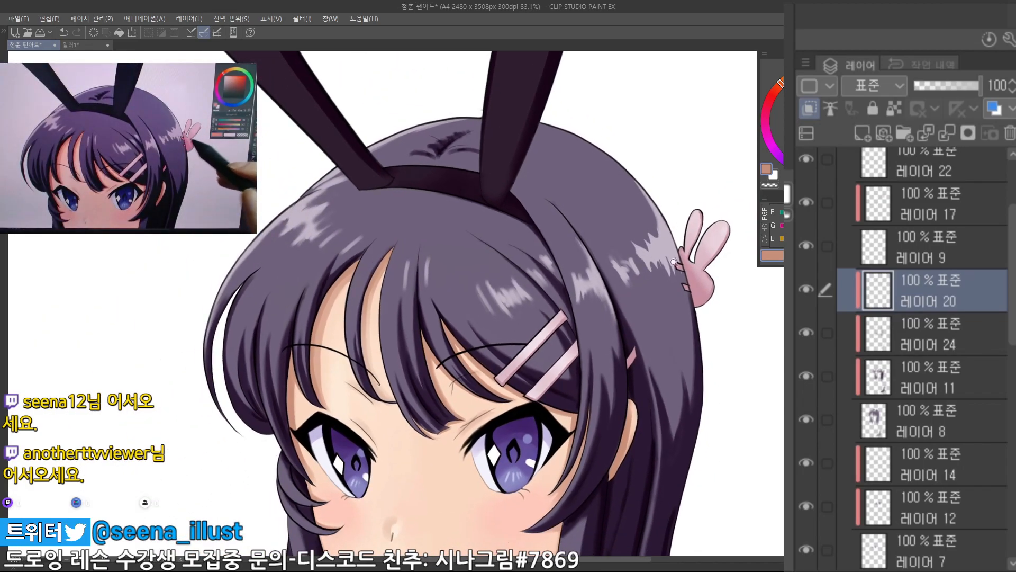
Toggle the highlight layer 레이어 20 while viewing the hair beside the rabbit hair ornament, leaving it shown
{"action": "left_click", "coordinate": [635, 263]}
{"action": "left_click", "coordinate": [805, 290]}
{"action": "left_click", "coordinate": [806, 290]}
{"action": "left_click", "coordinate": [806, 290]}
{"action": "left_click", "coordinate": [804, 290]}
Toggle the clipped layer 레이어 17 above 레이어 9 and the layer 레이어 22, leaving both shown
{"action": "scroll", "coordinate": [1008, 283], "scroll_direction": "up", "scroll_amount": 3}
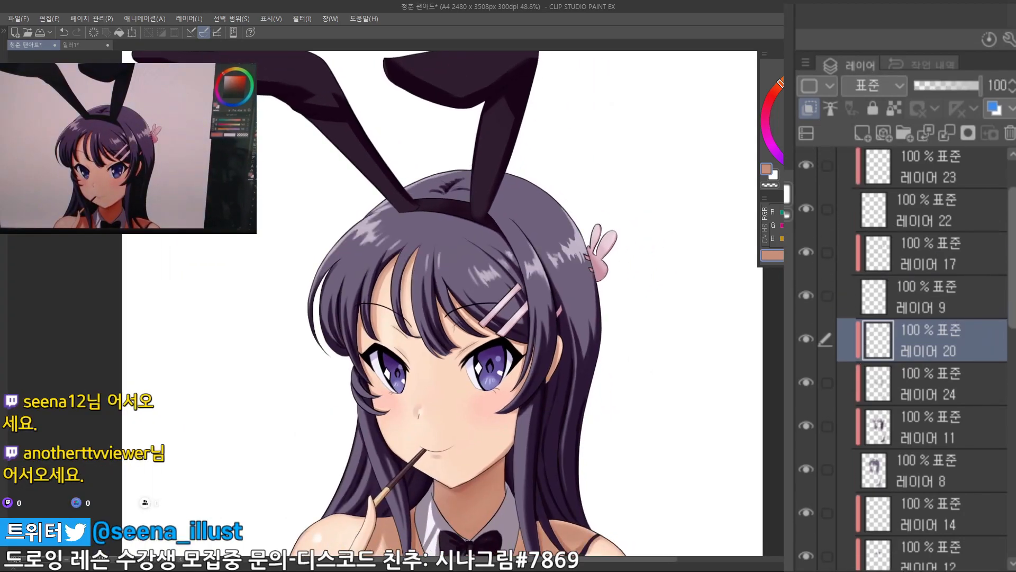
{"action": "left_click", "coordinate": [842, 364]}
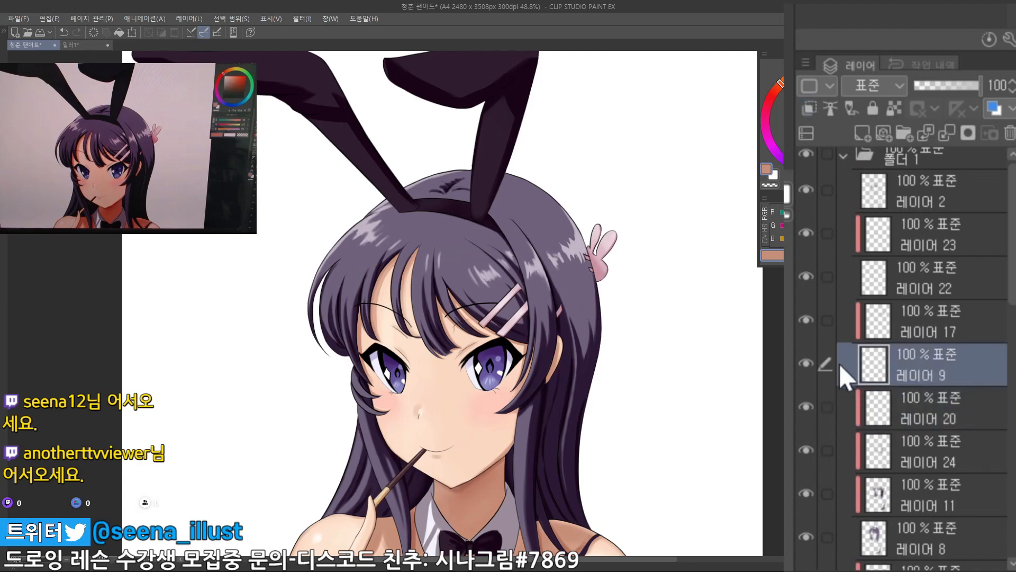
{"action": "left_click", "coordinate": [884, 315]}
{"action": "left_click", "coordinate": [806, 320]}
{"action": "left_click", "coordinate": [805, 320]}
{"action": "left_click", "coordinate": [848, 272]}
{"action": "left_click", "coordinate": [805, 277]}
{"action": "left_click", "coordinate": [804, 282]}
{"action": "scroll", "coordinate": [1009, 244], "scroll_direction": "up", "scroll_amount": 1}
Review the whole finished figure and its layer stack, picking out the clipped layers 레이어 23 and 레이어 17
{"action": "left_click", "coordinate": [691, 382]}
{"action": "left_click", "coordinate": [692, 382]}
{"action": "mouse_move", "coordinate": [715, 490]}
{"action": "left_mouse_down"}
{"action": "mouse_move", "coordinate": [643, 352]}
{"action": "mouse_move", "coordinate": [636, 390]}
{"action": "mouse_move", "coordinate": [619, 387]}
{"action": "left_mouse_up"}
{"action": "left_click", "coordinate": [661, 341]}
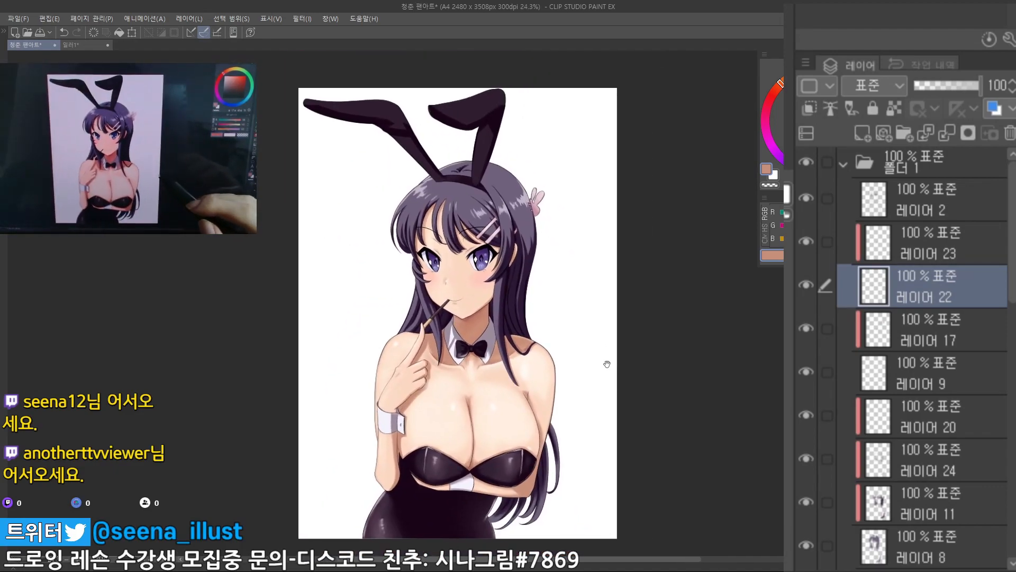
{"action": "left_click_drag", "start_coordinate": [565, 329], "coordinate": [567, 295]}
{"action": "left_click", "coordinate": [553, 337]}
{"action": "left_click", "coordinate": [581, 308]}
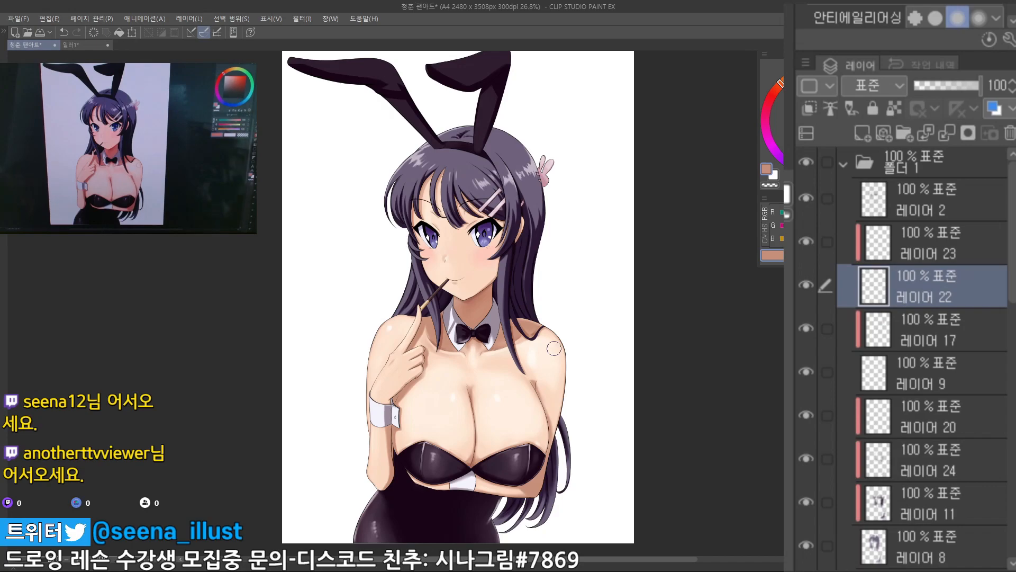
{"action": "scroll", "coordinate": [902, 359], "scroll_direction": "down", "scroll_amount": 15}
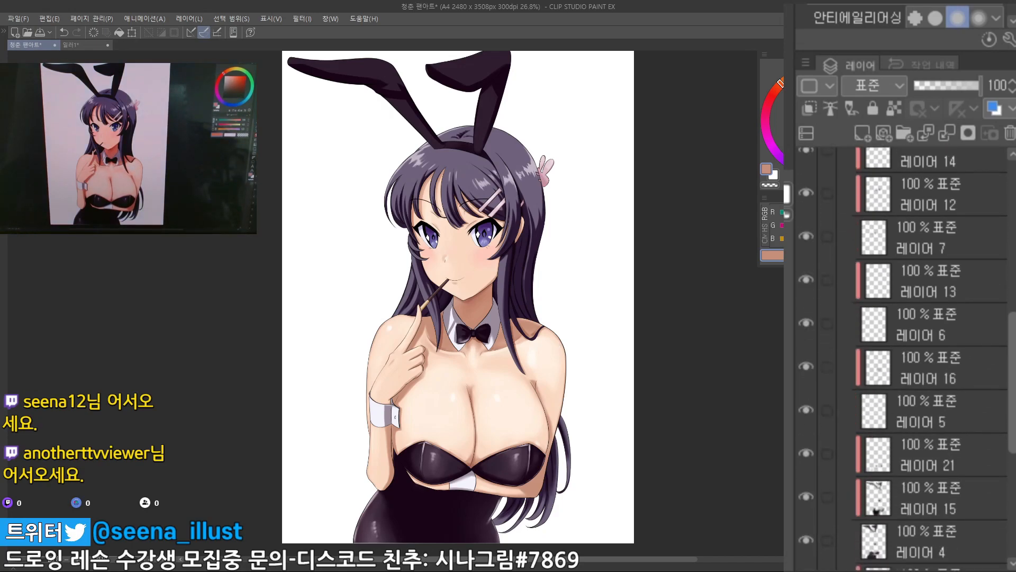
{"action": "scroll", "coordinate": [1011, 202], "scroll_direction": "up", "scroll_amount": 15}
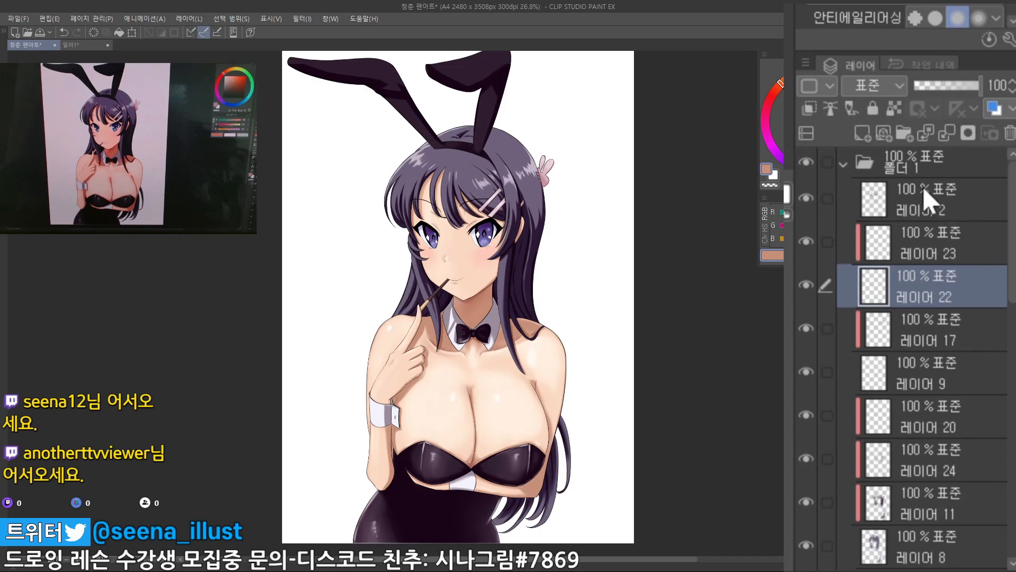
{"action": "left_click", "coordinate": [900, 253]}
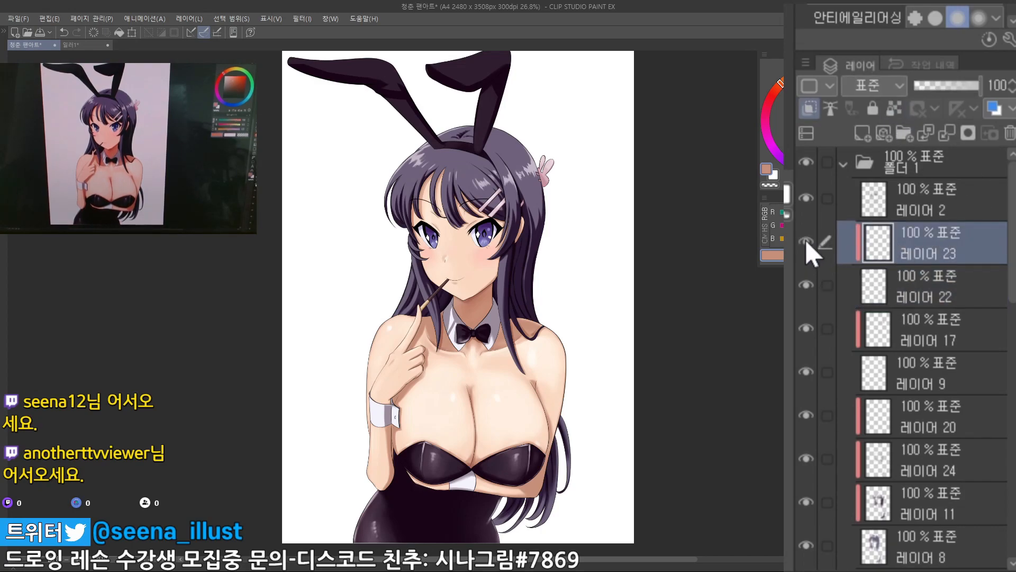
{"action": "left_click", "coordinate": [906, 334]}
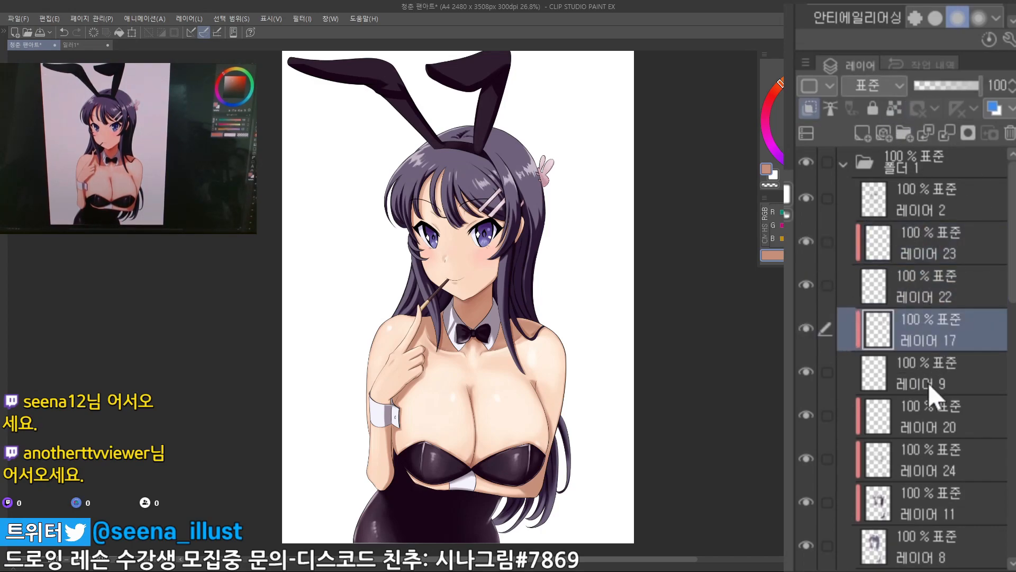
Try the 오버레이 and 더하기(발광) blending modes on the hair highlight layer 레이어 20 and return it to 표준
{"action": "left_click", "coordinate": [914, 413]}
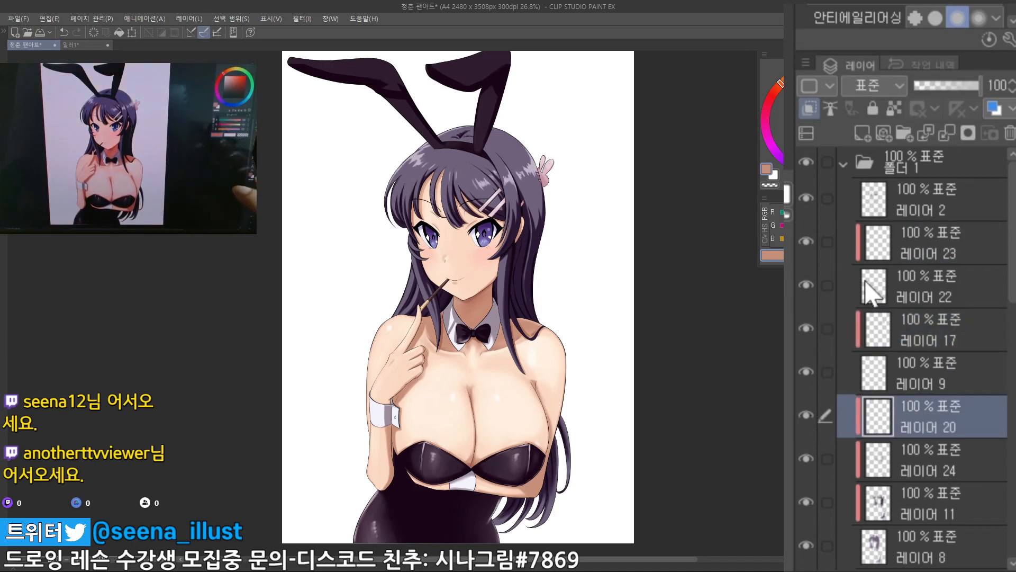
{"action": "left_click", "coordinate": [890, 86]}
{"action": "left_click", "coordinate": [890, 84]}
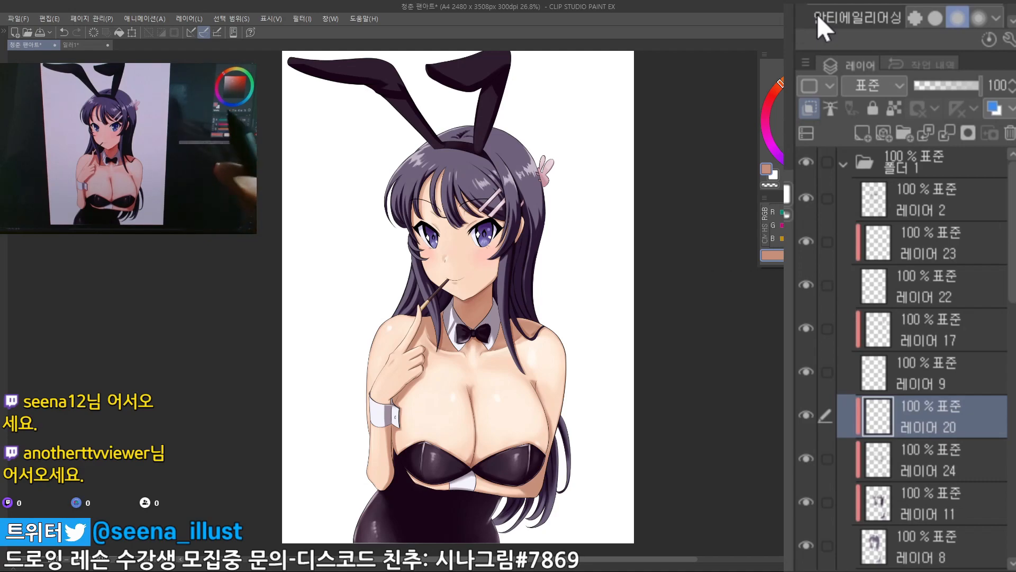
{"action": "left_click", "coordinate": [874, 86]}
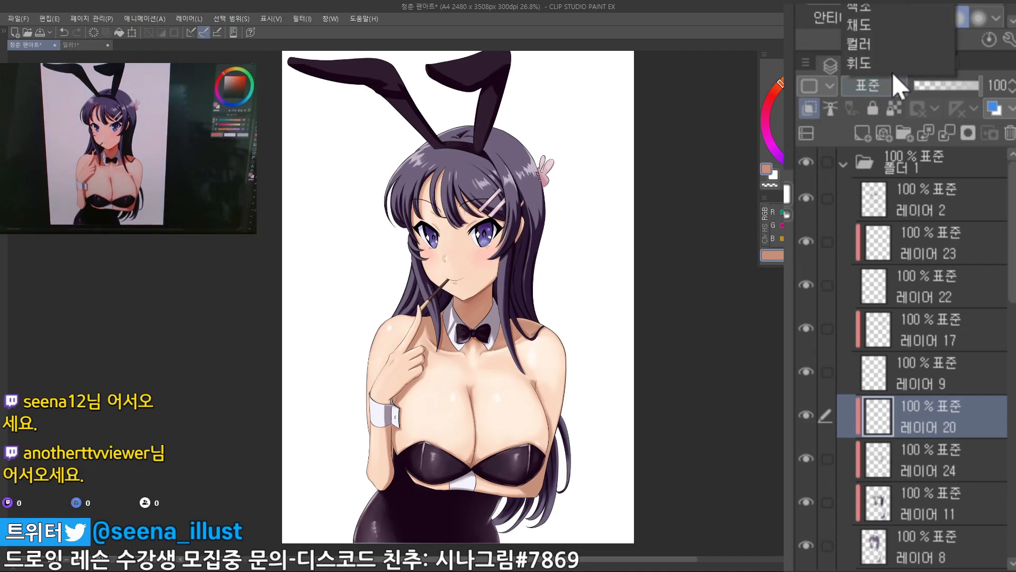
{"action": "left_click", "coordinate": [891, 72]}
{"action": "left_click", "coordinate": [887, 86]}
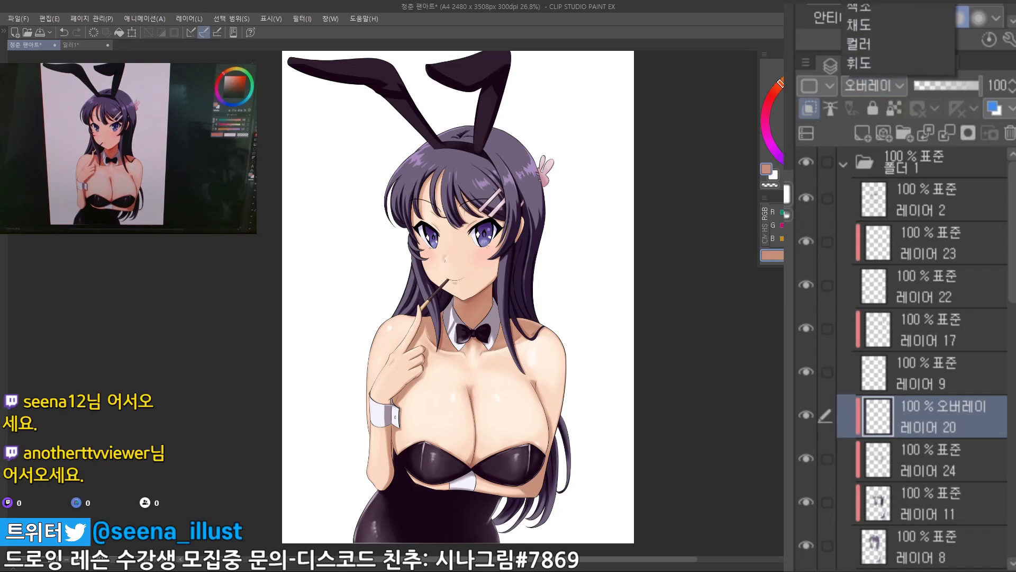
{"action": "left_click", "coordinate": [891, 6]}
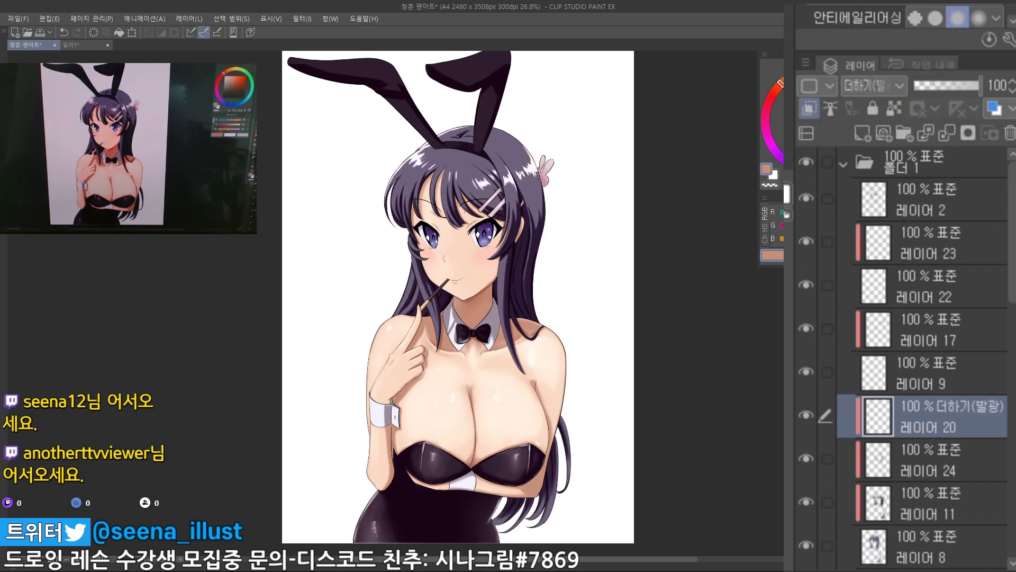
{"action": "left_click", "coordinate": [895, 85]}
{"action": "left_click", "coordinate": [892, 7]}
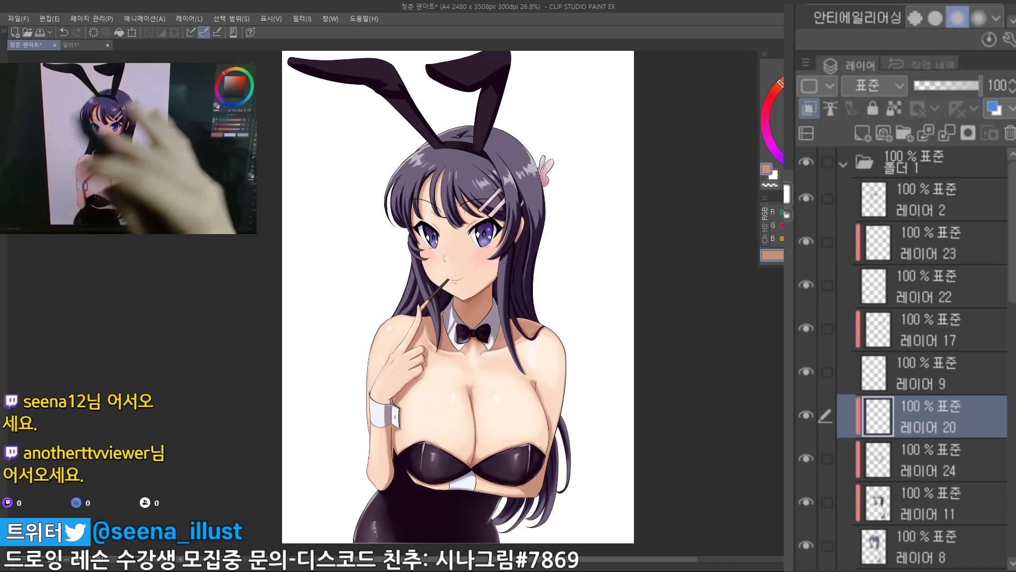